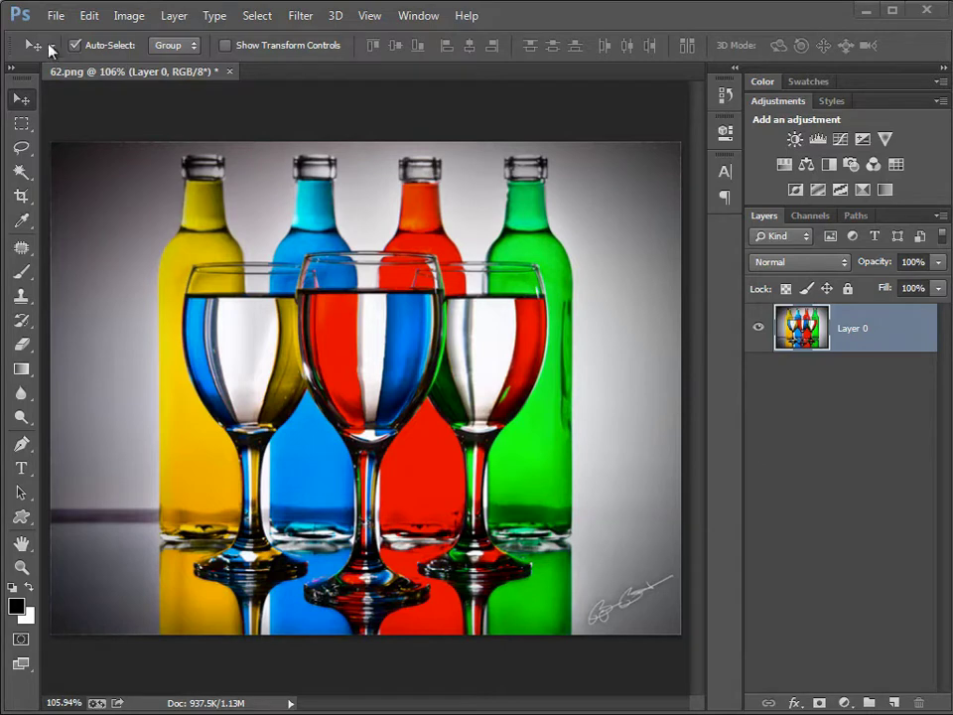
Give Layer 0 an all-white reveal-all mask and show that mask alone in the canvas
{"action": "left_click", "coordinate": [174, 16]}
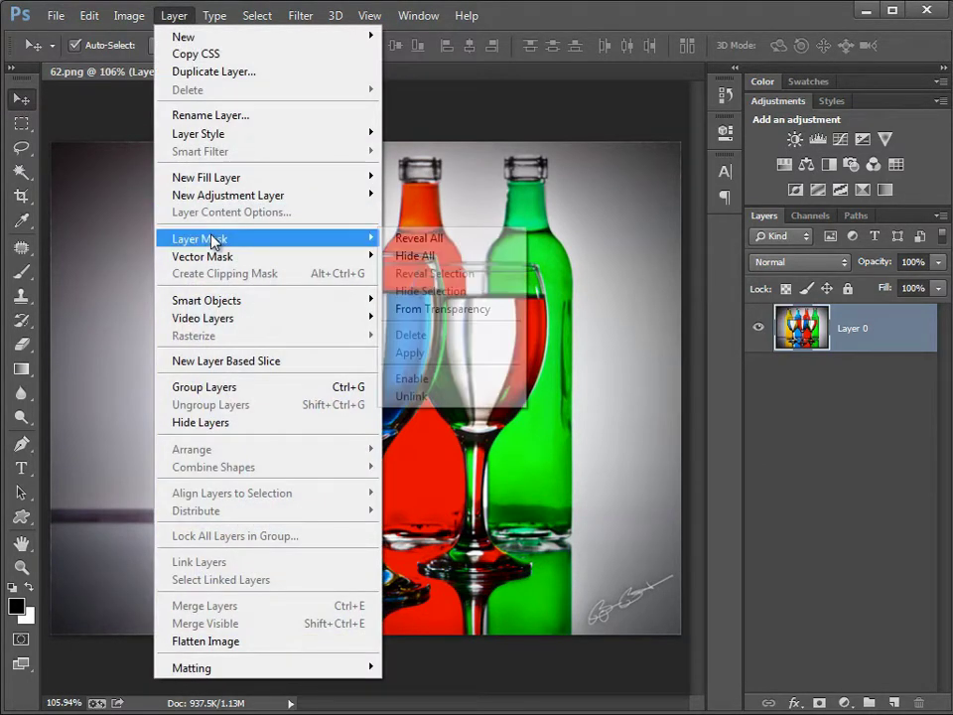
{"action": "mouse_move", "coordinate": [199, 238]}
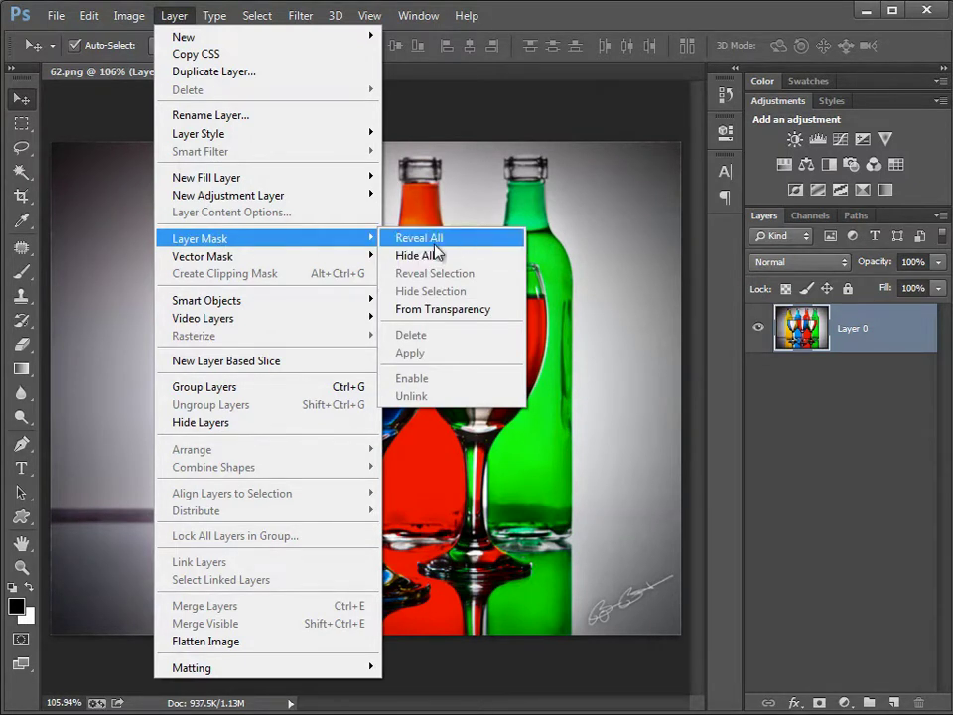
{"action": "left_click", "coordinate": [585, 8]}
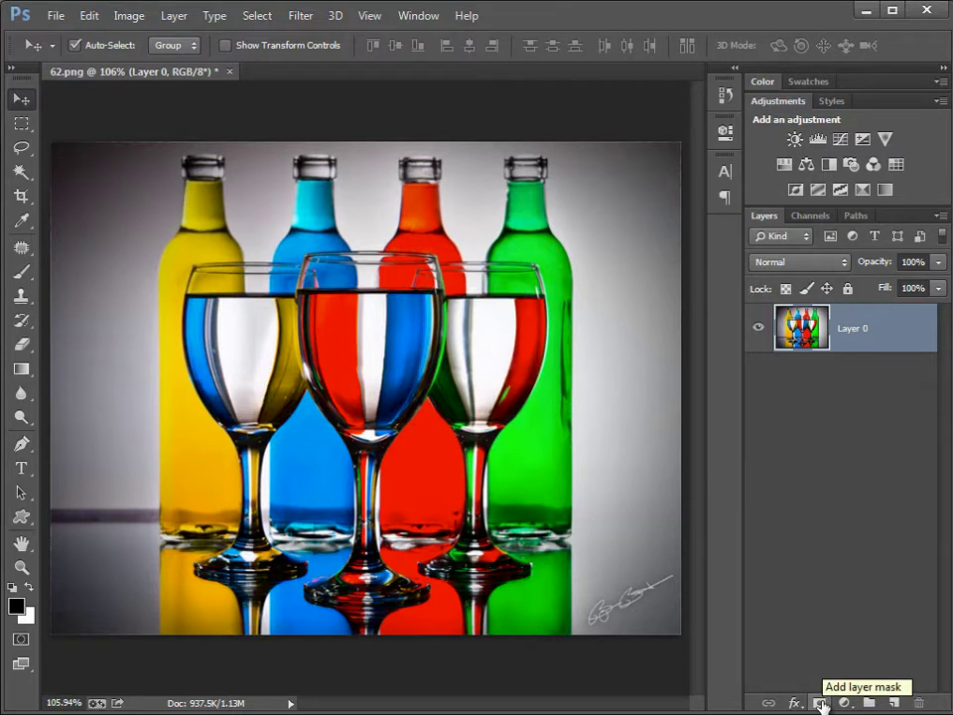
{"action": "left_click", "coordinate": [820, 702]}
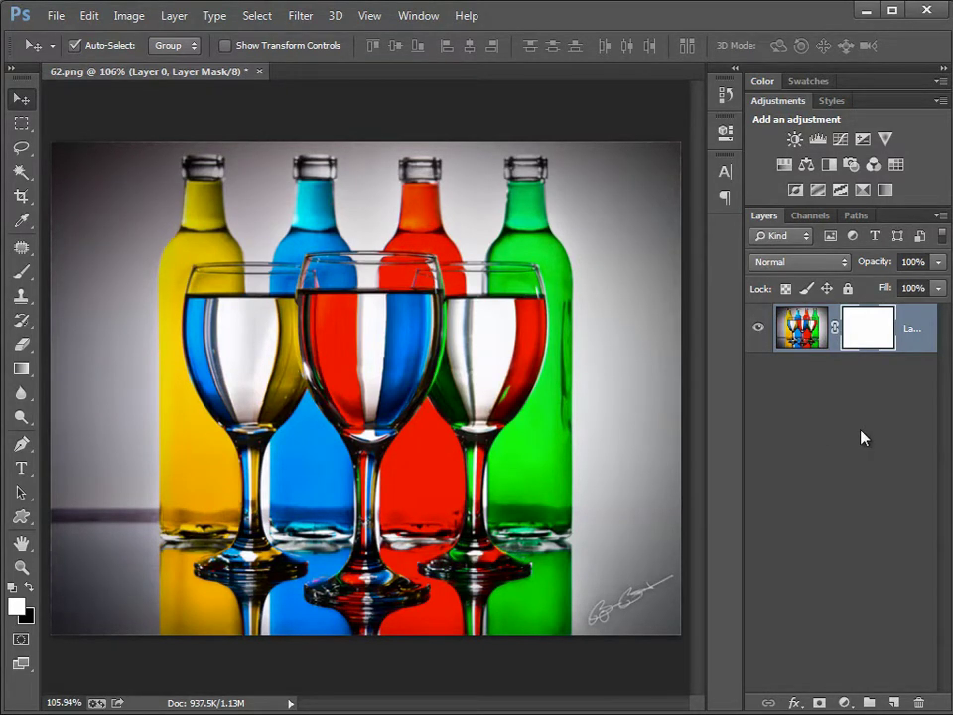
{"action": "left_click", "coordinate": [872, 336], "text": "alt"}
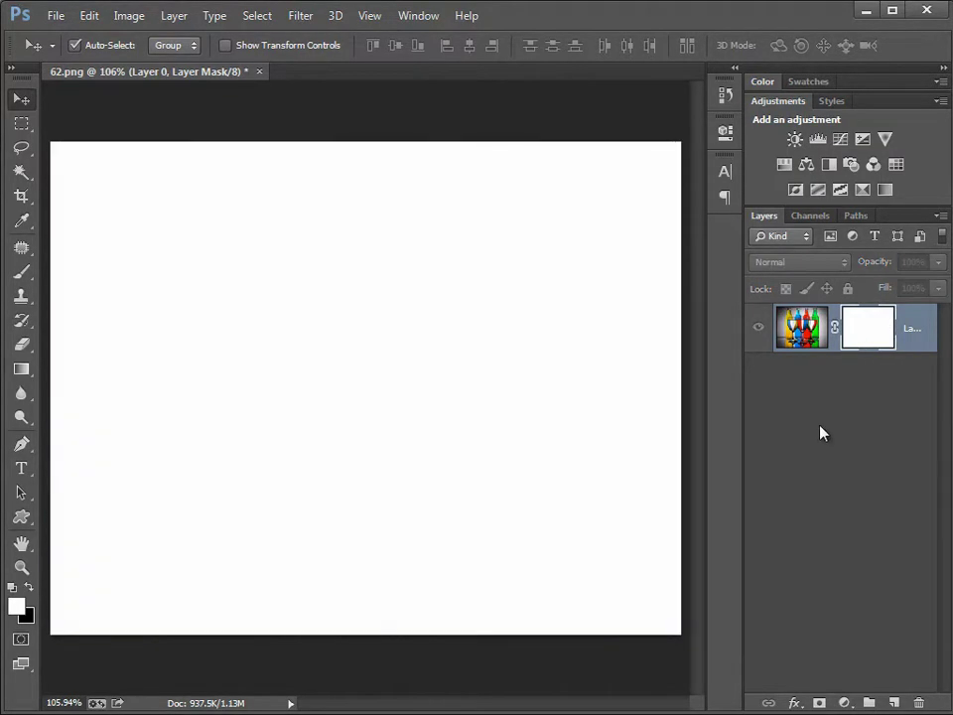
Return to the photo view and invert Layer 0's mask to black, then back to white
{"action": "left_click", "coordinate": [757, 334]}
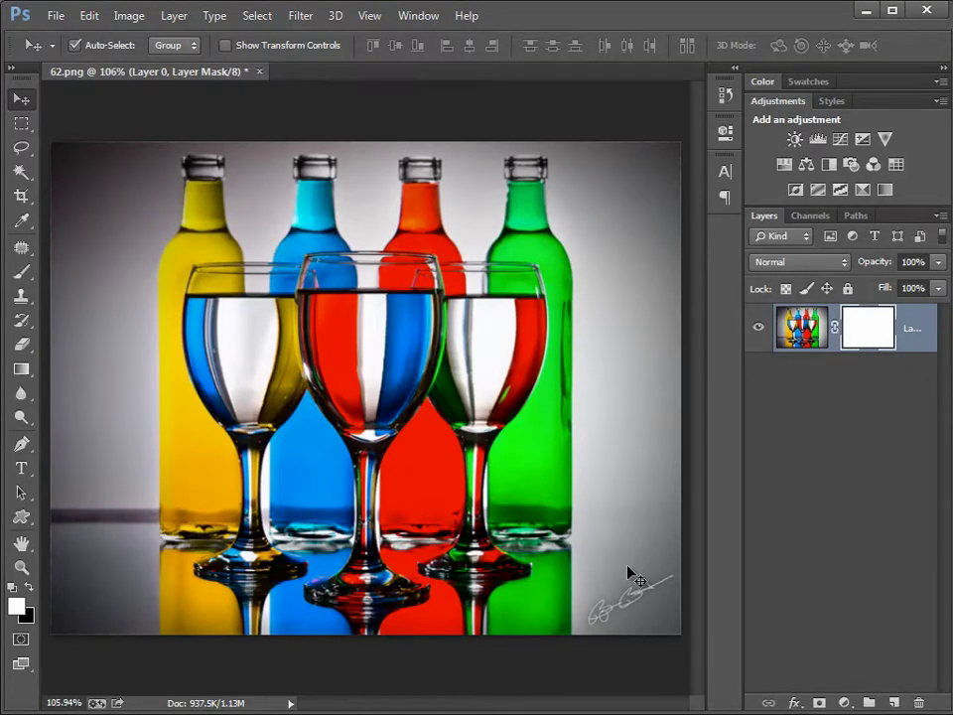
{"action": "key", "text": "ctrl+i"}
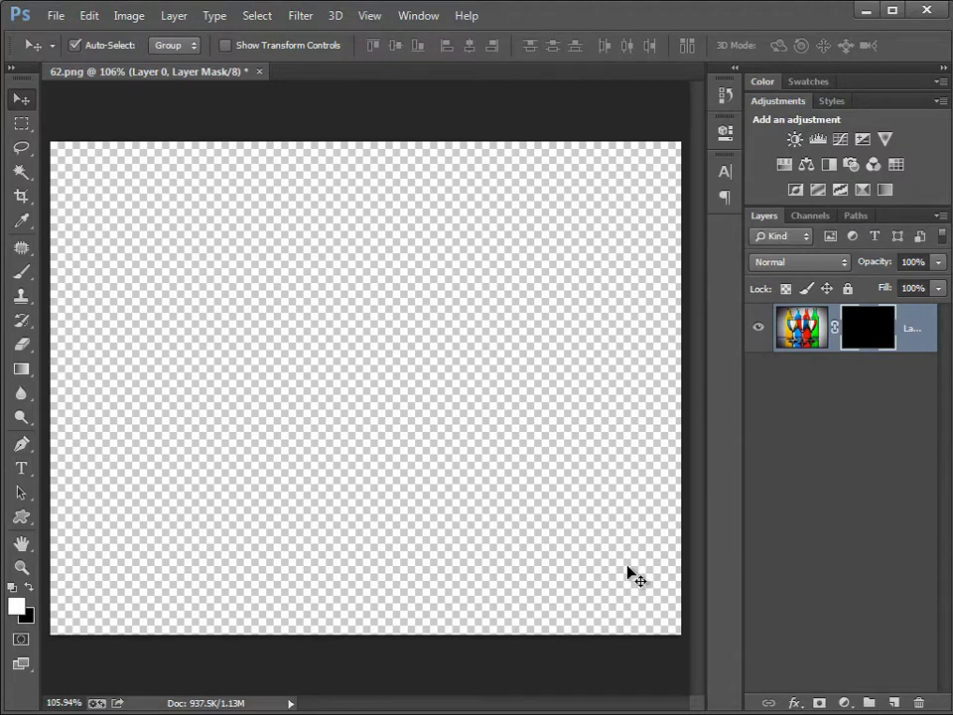
{"action": "left_click", "coordinate": [758, 328]}
{"action": "left_click", "coordinate": [759, 327]}
{"action": "key", "text": "ctrl+i"}
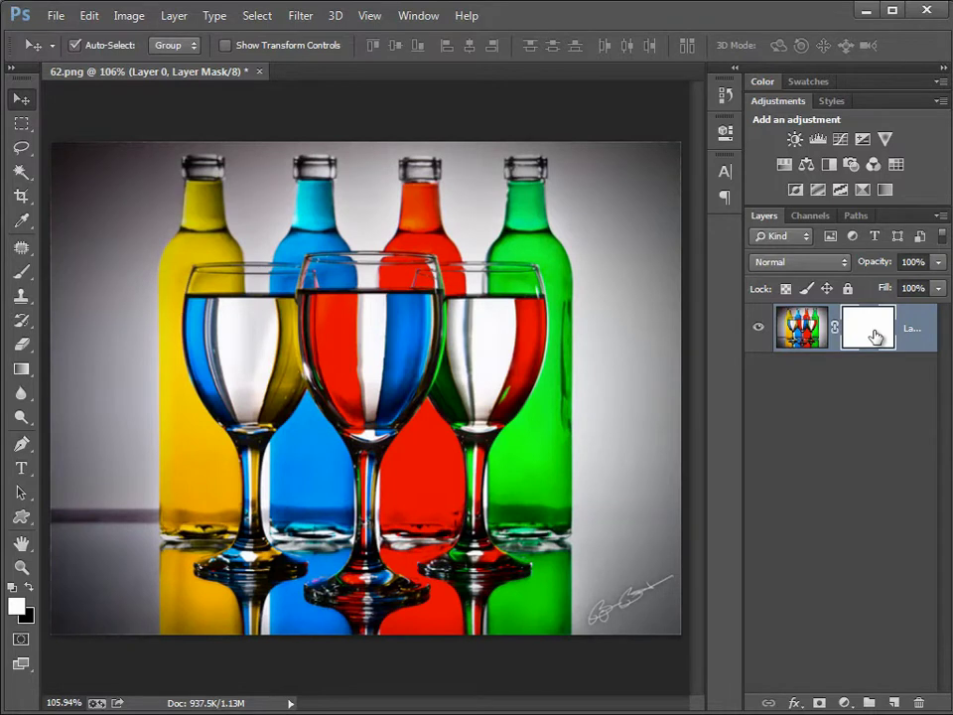
Choose the 24 px splatter brush preset and enlarge it toward 200 px while viewing the mask
{"action": "left_click", "coordinate": [22, 271]}
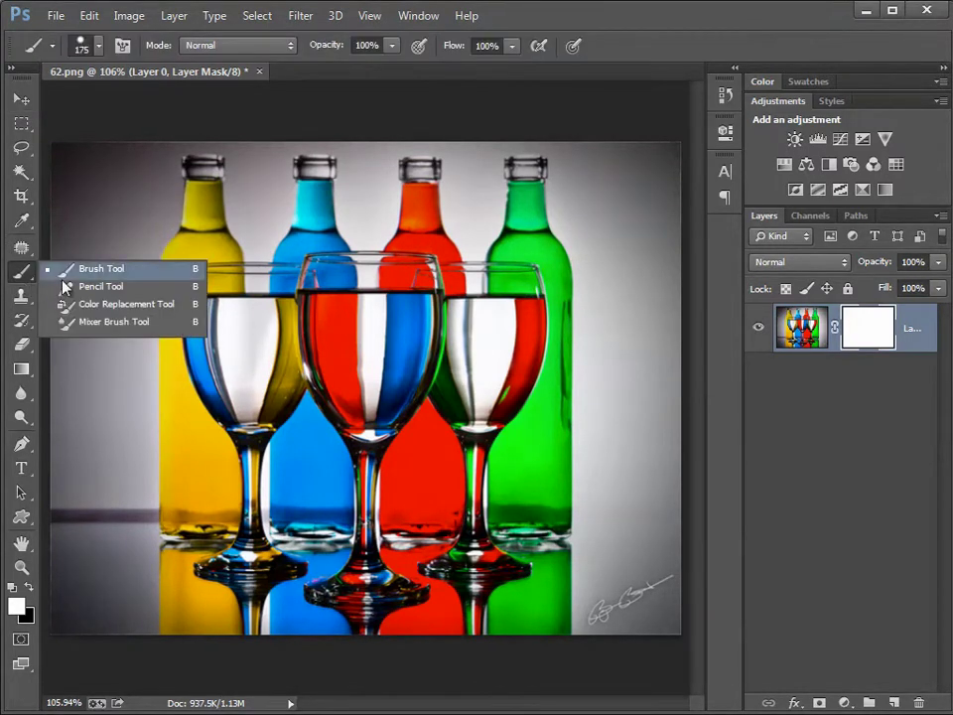
{"action": "left_click", "coordinate": [80, 277]}
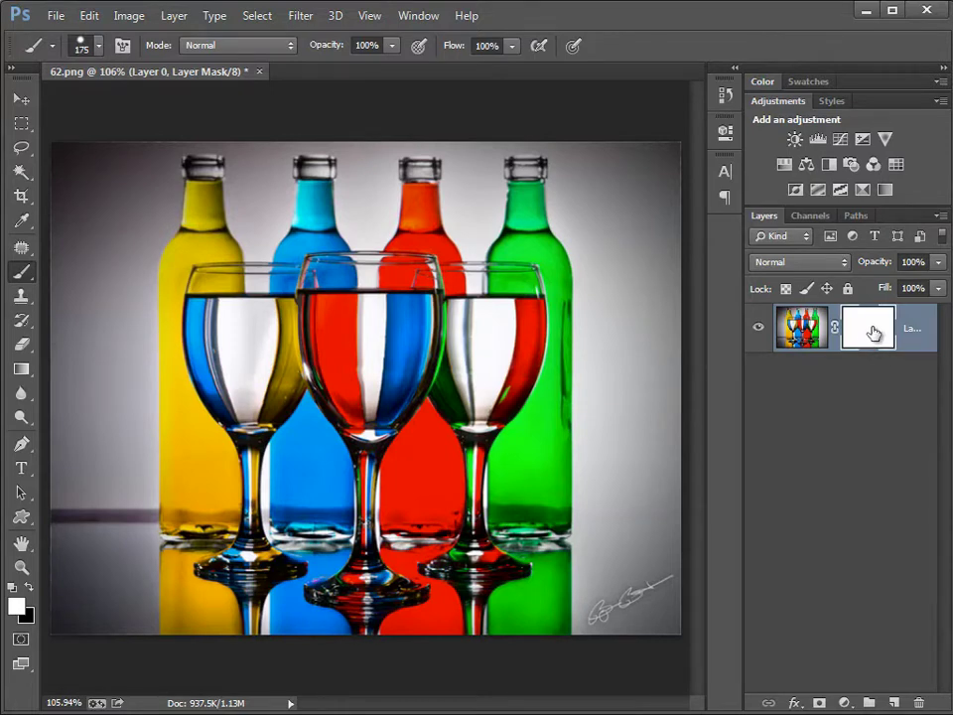
{"action": "left_click", "coordinate": [873, 332], "text": "alt"}
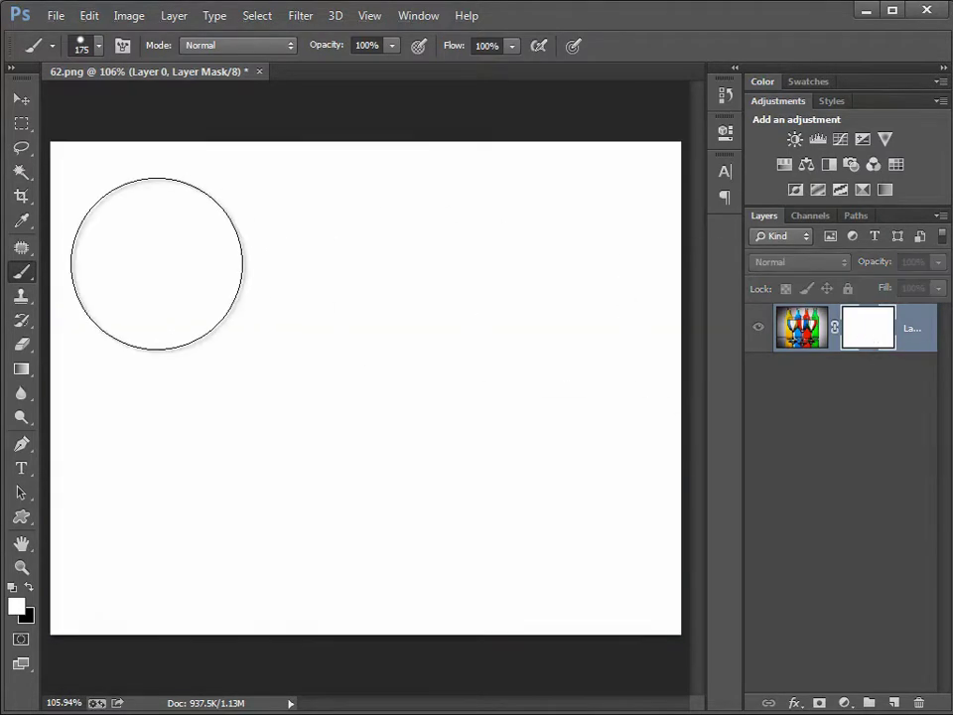
{"action": "right_click", "coordinate": [254, 260]}
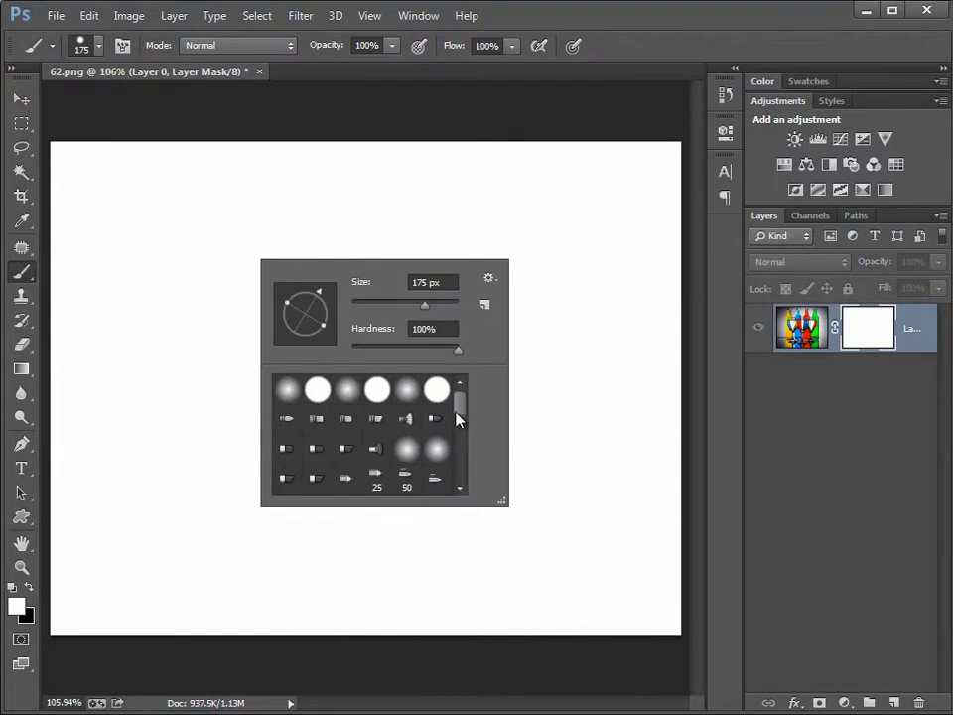
{"action": "left_click_drag", "start_coordinate": [456, 414], "coordinate": [456, 443]}
{"action": "left_click", "coordinate": [438, 448]}
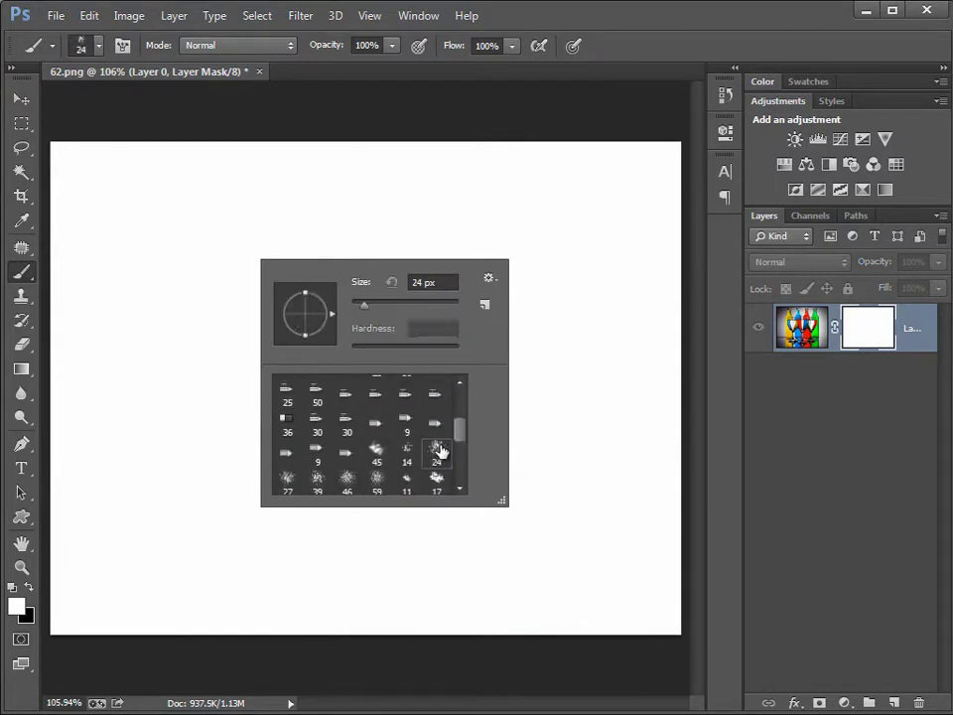
{"action": "left_click", "coordinate": [848, 332]}
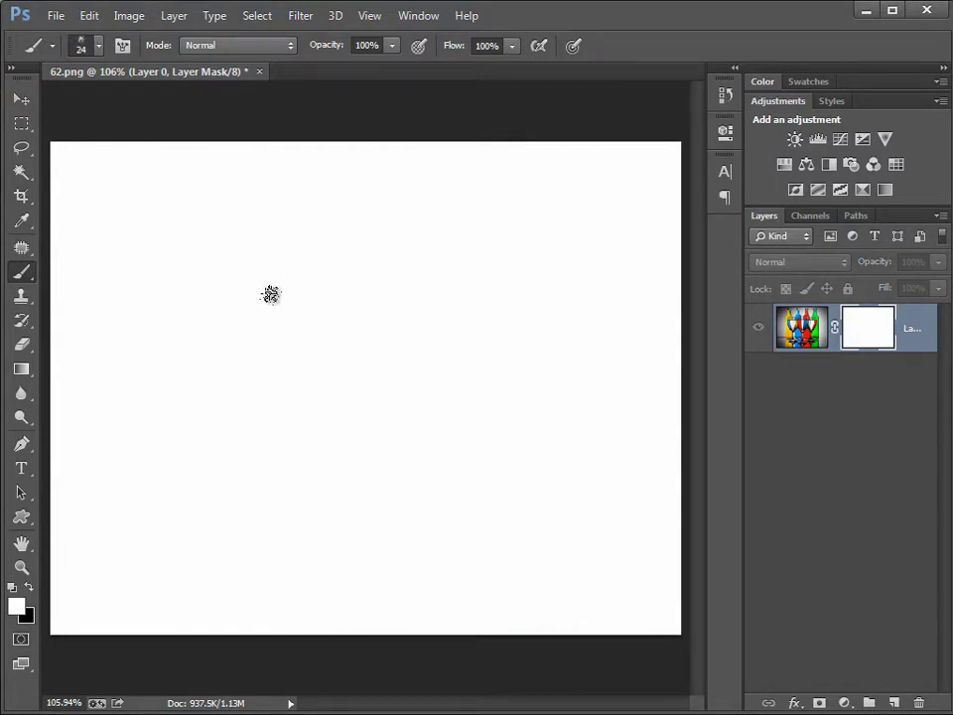
{"action": "key", "text": "bracketright"}
{"action": "key", "text": "bracketright"}
{"action": "key", "text": "bracketright"}
{"action": "key", "text": "bracketright"}
{"action": "key", "text": "bracketright"}
{"action": "key", "text": "bracketright"}
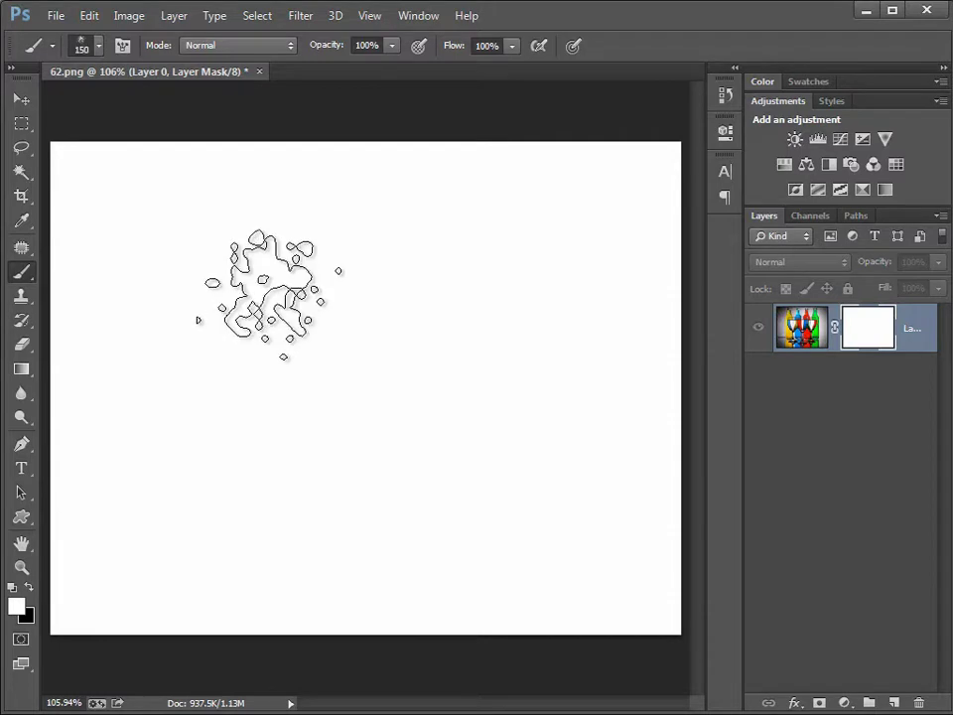
{"action": "key", "text": "bracketright"}
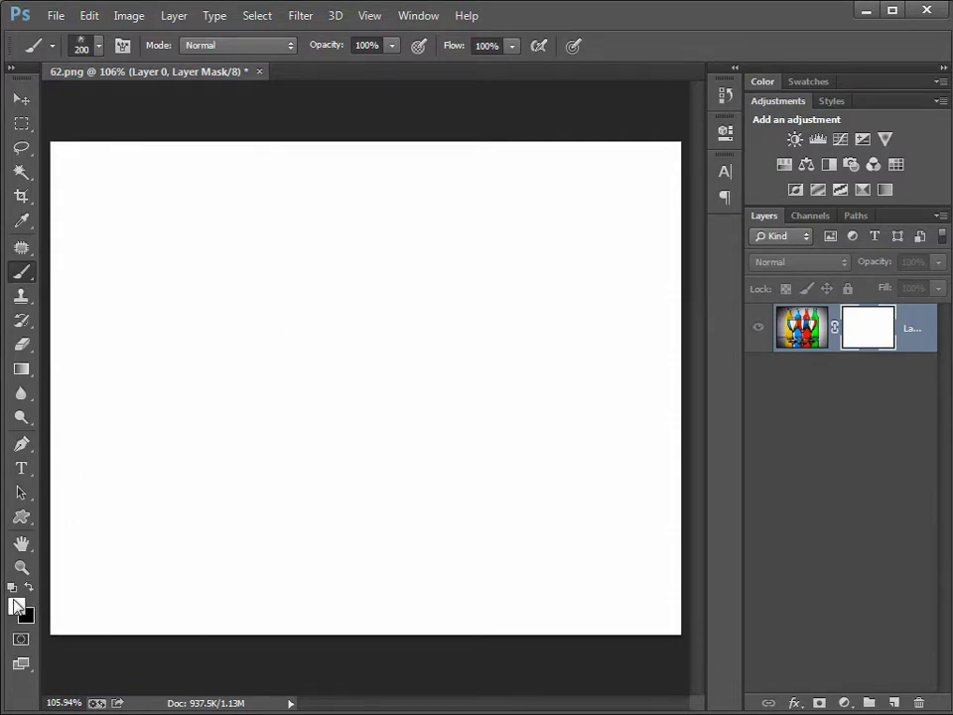
Set black as foreground, enlarge the brush to 400 px, and paint a splatter on the mask's upper left
{"action": "left_click", "coordinate": [16, 607]}
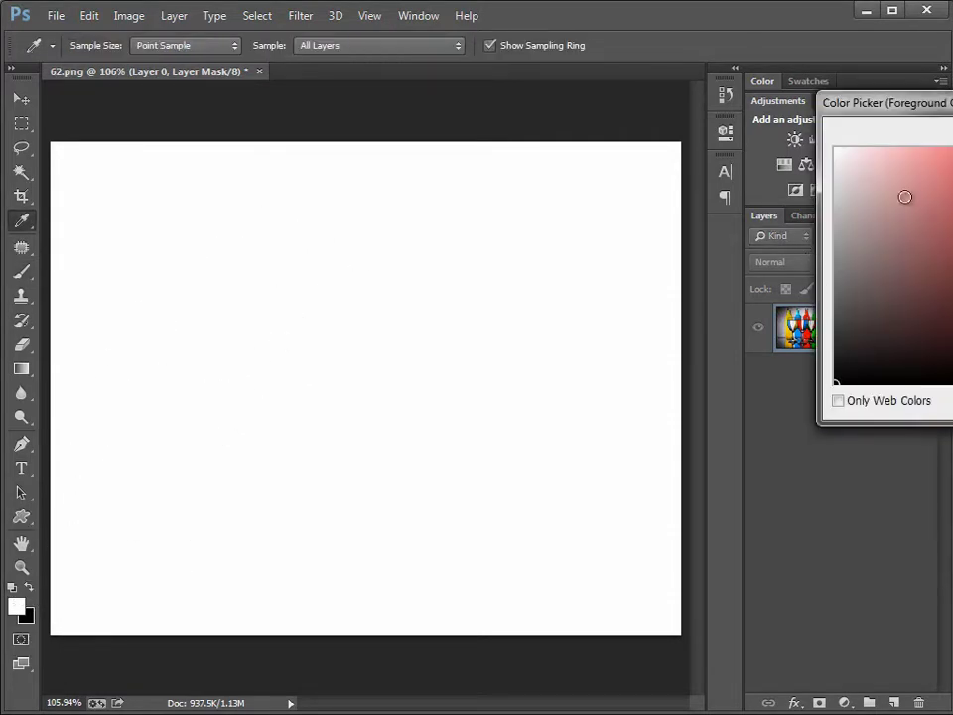
{"action": "left_click_drag", "start_coordinate": [905, 119], "coordinate": [460, 153]}
{"action": "left_click", "coordinate": [827, 177]}
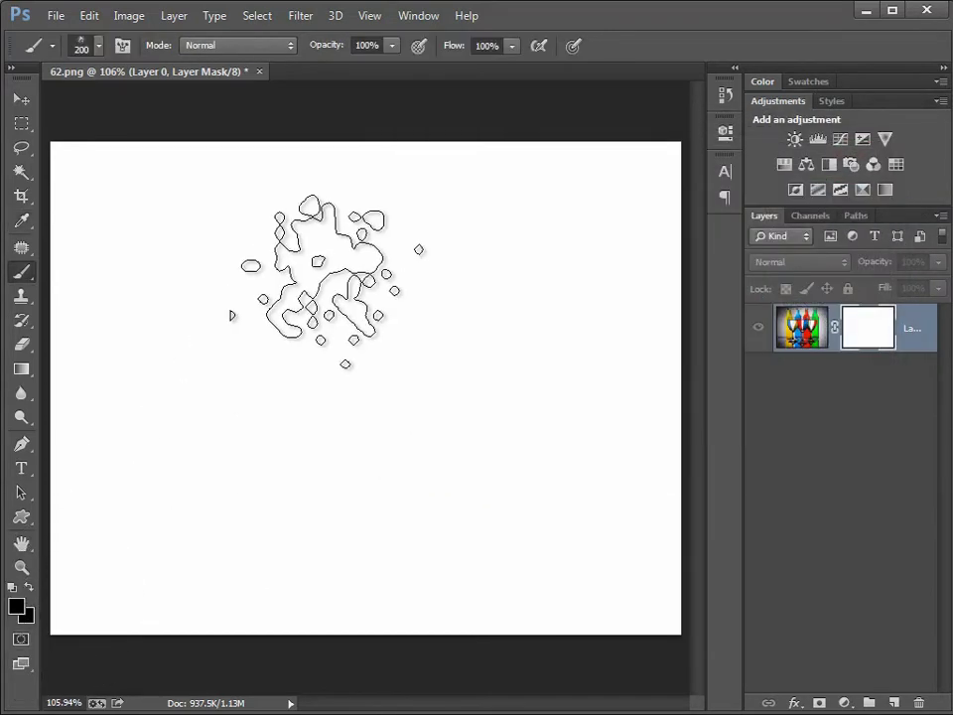
{"action": "key", "text": "x"}
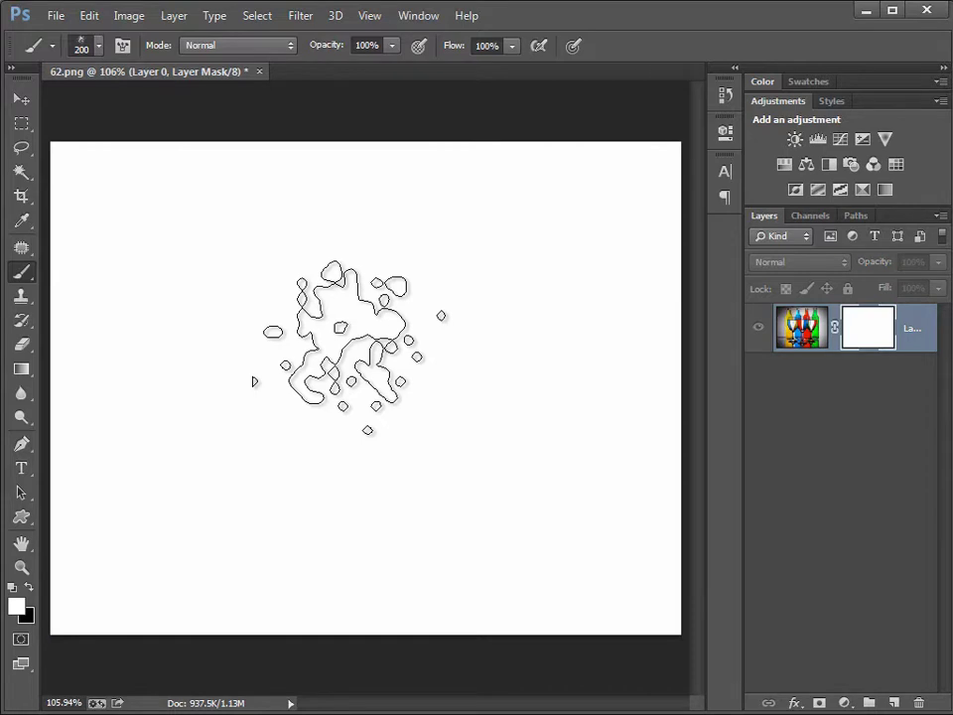
{"action": "key", "text": "x"}
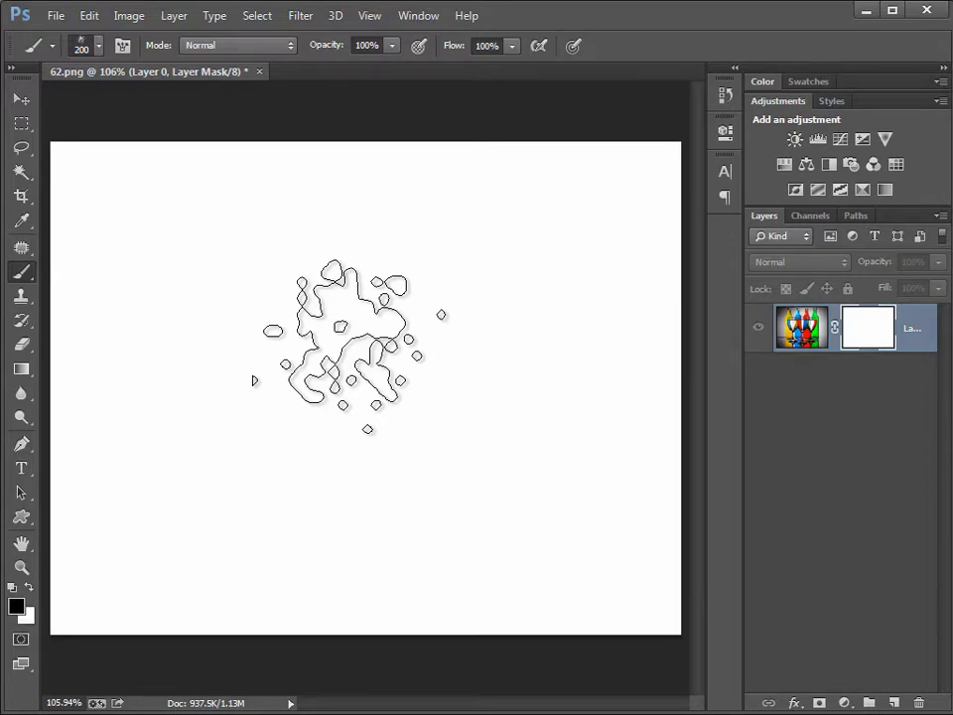
{"action": "key", "text": "bracketright"}
{"action": "key", "text": "bracketright"}
{"action": "key", "text": "bracketright"}
{"action": "key", "text": "bracketright"}
{"action": "key", "text": "bracketright"}
{"action": "key", "text": "bracketright"}
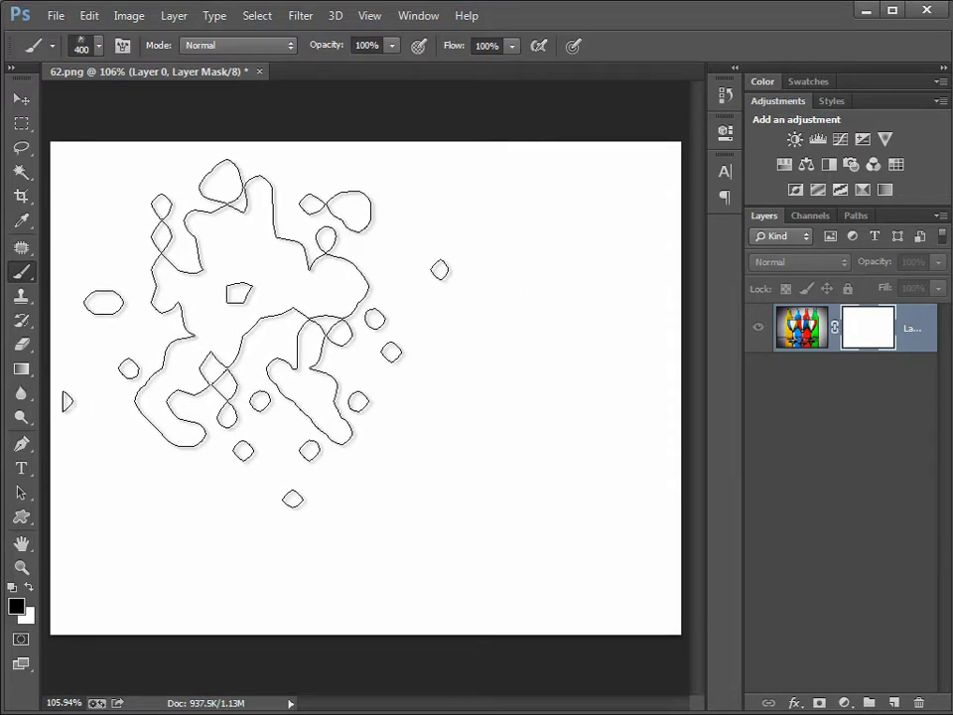
{"action": "key", "text": "bracketright"}
{"action": "key", "text": "bracketright"}
{"action": "left_click", "coordinate": [277, 317]}
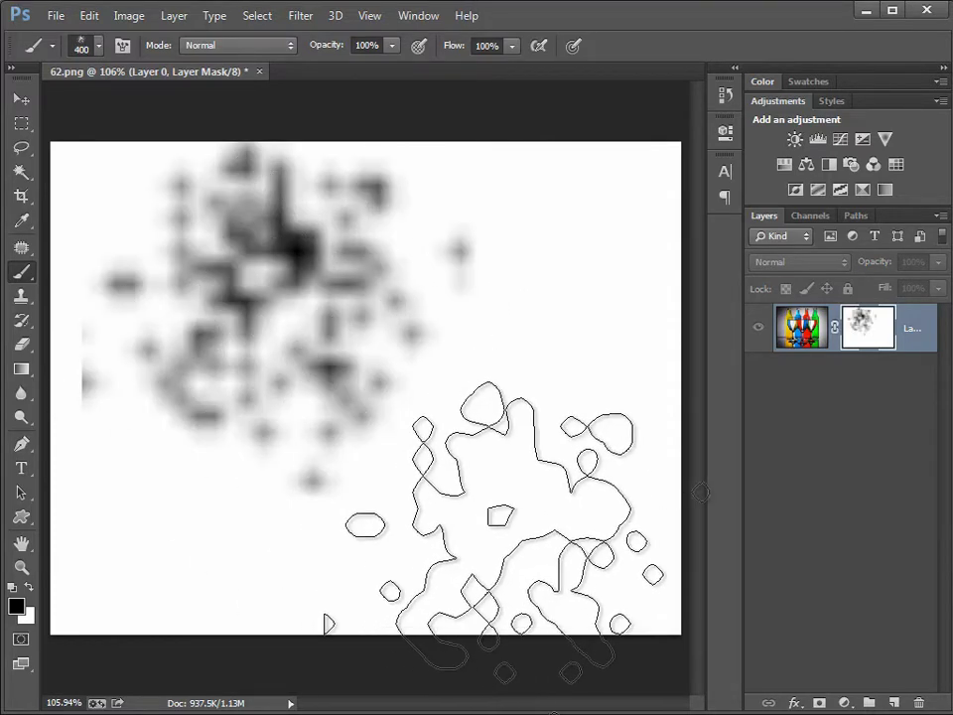
Paint black splatters over the mask's corners, upper centre and middle, then return to the composite view
{"action": "left_click", "coordinate": [498, 476]}
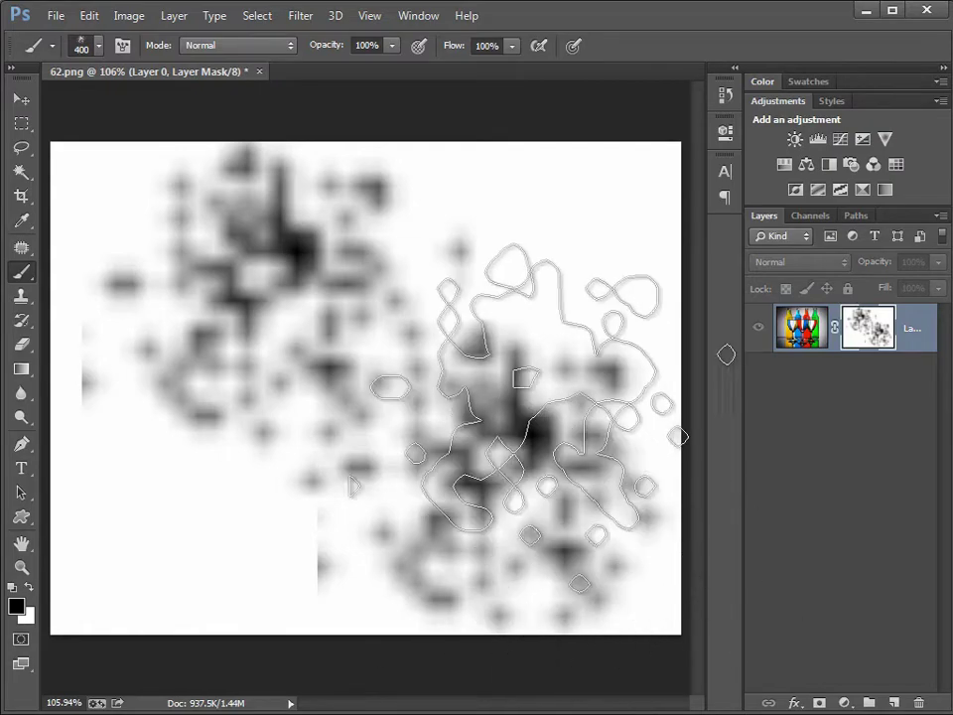
{"action": "left_click", "coordinate": [506, 268]}
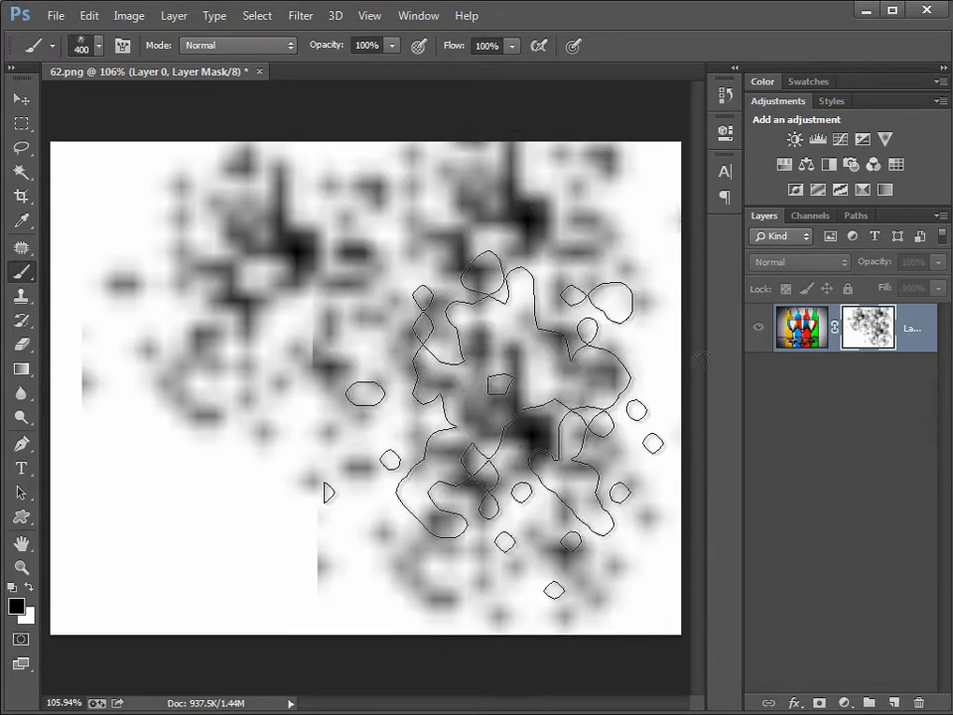
{"action": "left_click", "coordinate": [496, 301]}
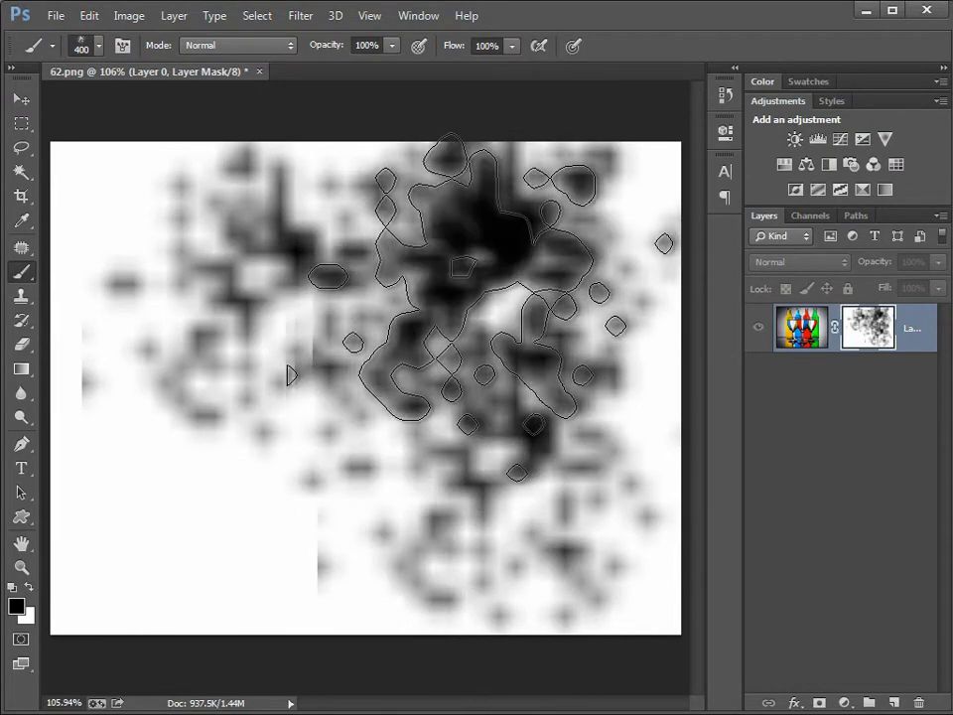
{"action": "left_click", "coordinate": [417, 305]}
{"action": "left_click", "coordinate": [297, 258]}
{"action": "left_click", "coordinate": [253, 441]}
{"action": "left_click", "coordinate": [282, 363]}
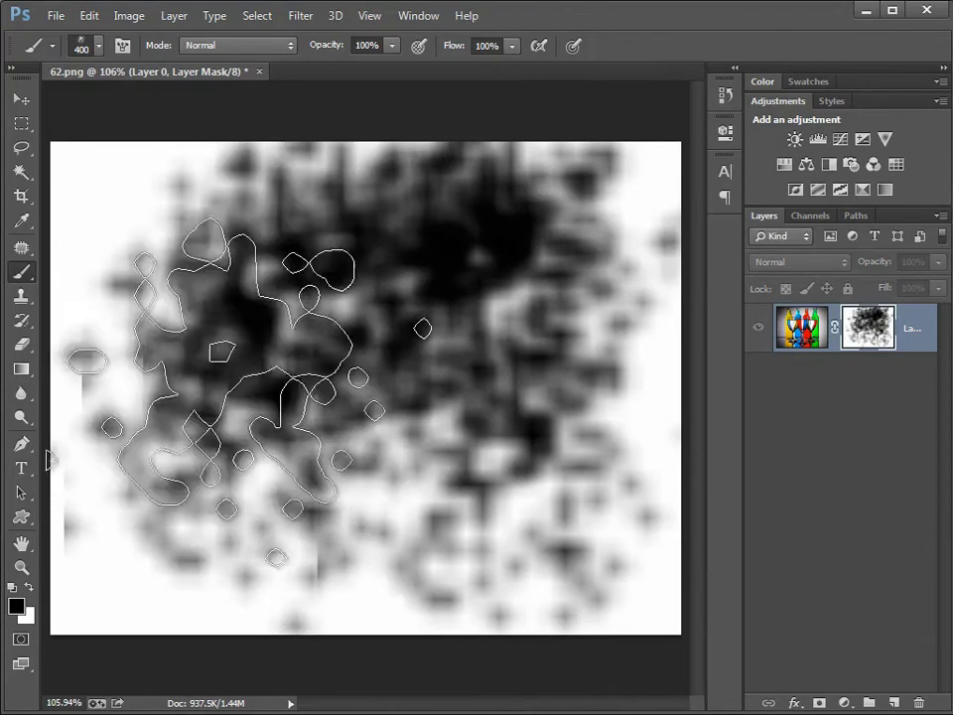
{"action": "left_click", "coordinate": [331, 493]}
{"action": "mouse_move", "coordinate": [316, 493]}
{"action": "left_mouse_down"}
{"action": "mouse_move", "coordinate": [352, 502]}
{"action": "mouse_move", "coordinate": [475, 464]}
{"action": "mouse_move", "coordinate": [490, 394]}
{"action": "mouse_move", "coordinate": [521, 536]}
{"action": "left_mouse_up"}
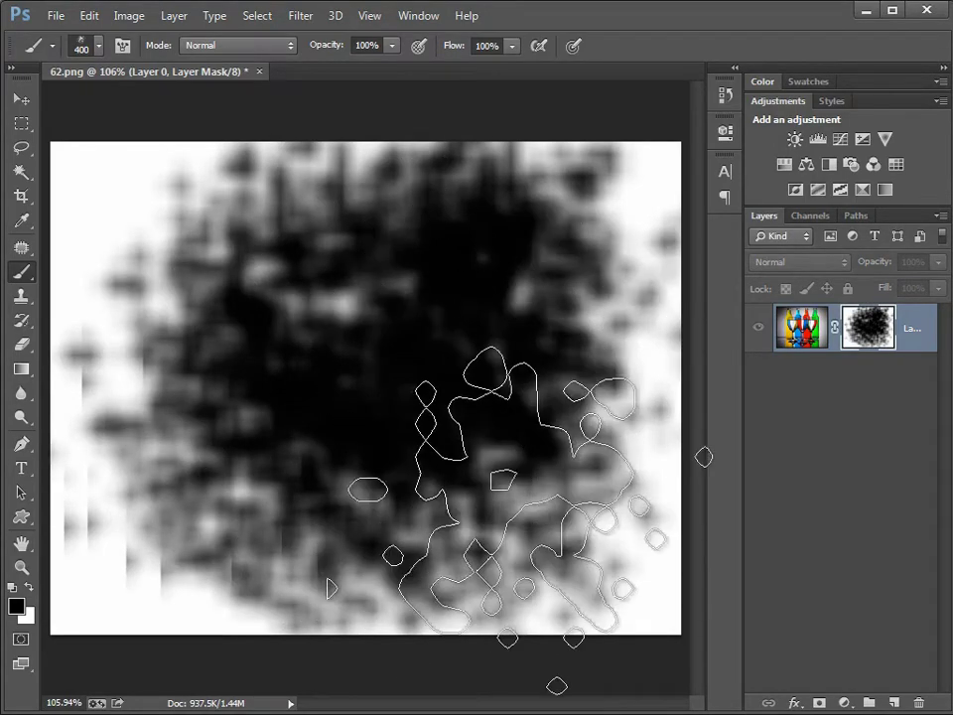
{"action": "left_click", "coordinate": [799, 328]}
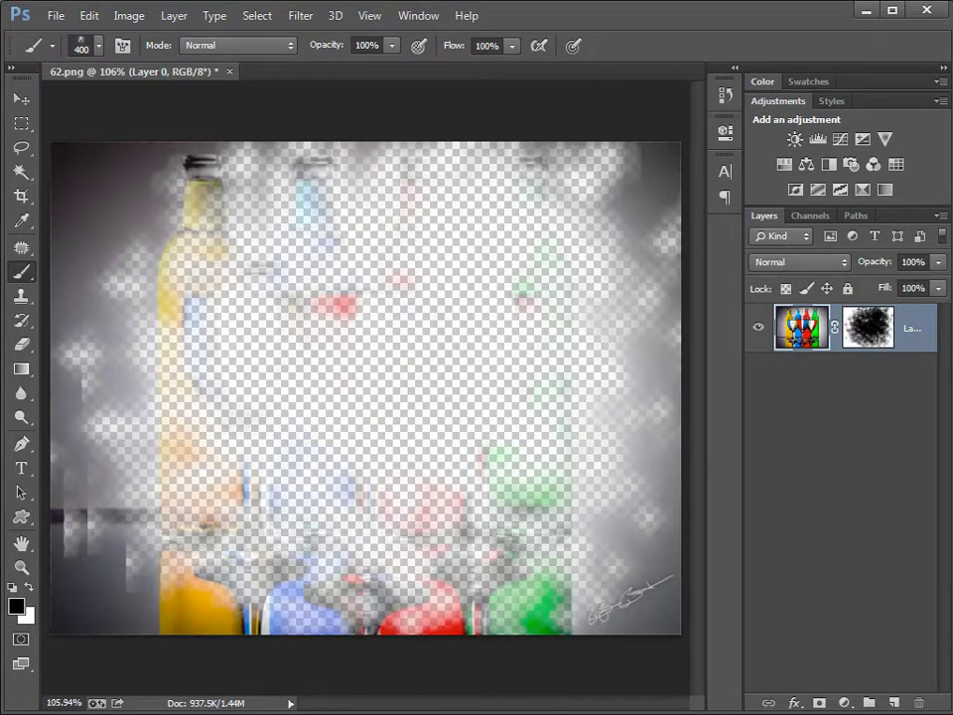
Add a black-filled Layer 1 below the photo, delete it again, and target Layer 0's mask
{"action": "left_click", "coordinate": [892, 701], "text": "ctrl"}
{"action": "key", "text": "alt+BackSpace"}
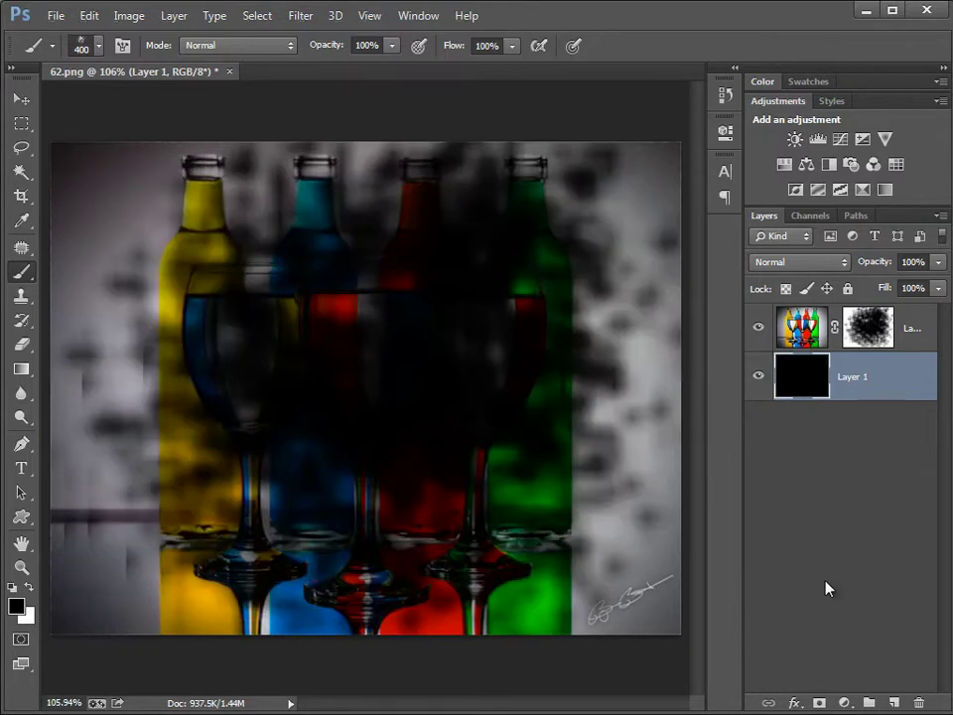
{"action": "left_click", "coordinate": [759, 375]}
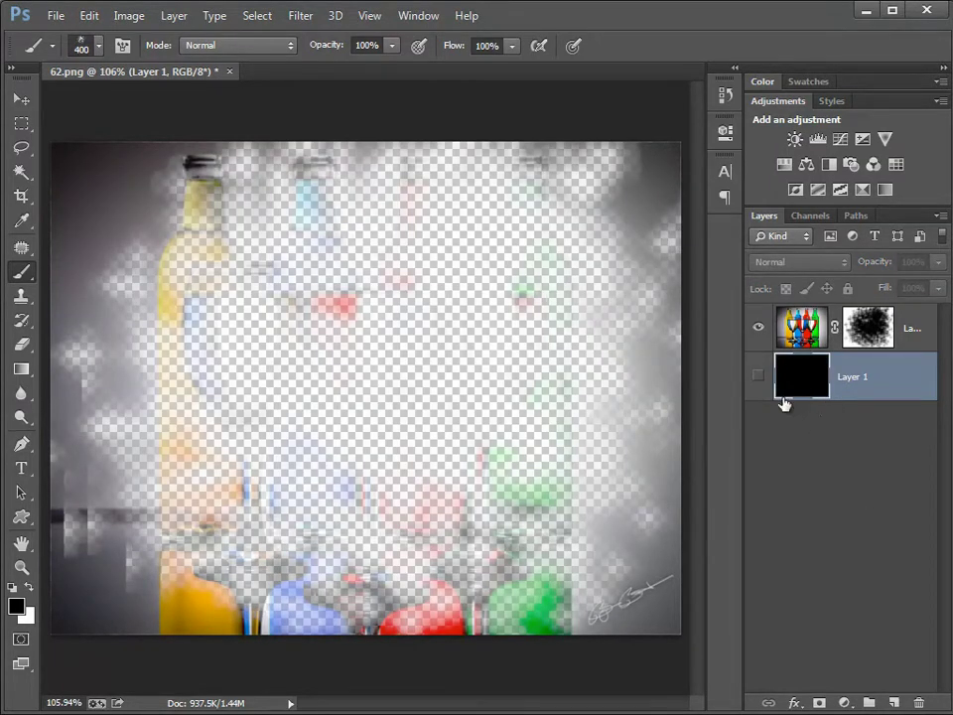
{"action": "left_click", "coordinate": [804, 337]}
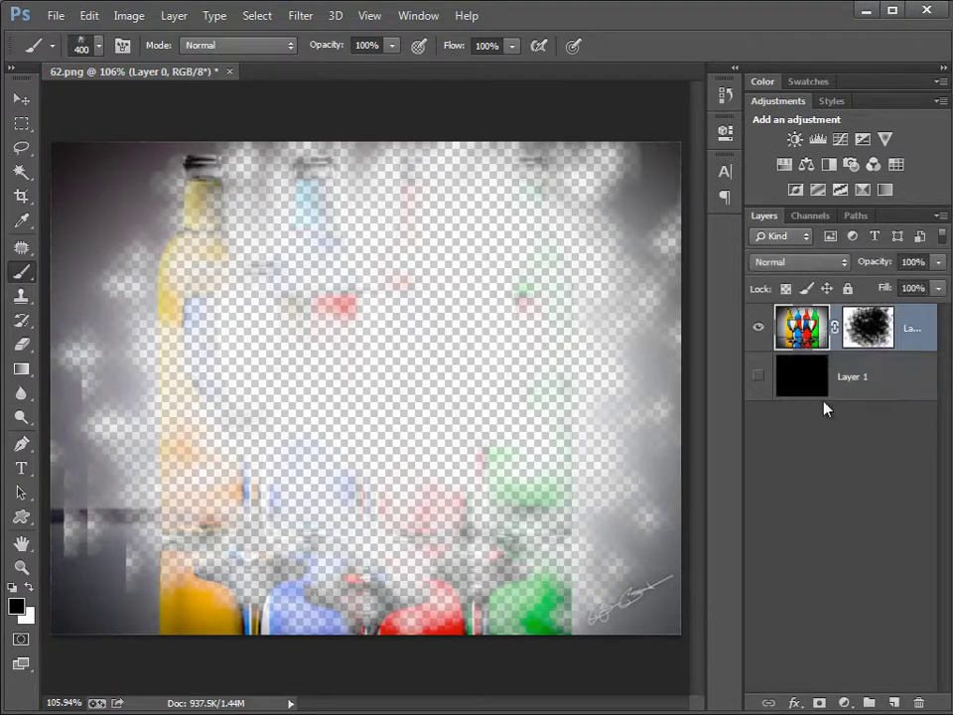
{"action": "left_click", "coordinate": [825, 389]}
{"action": "key", "text": "Delete"}
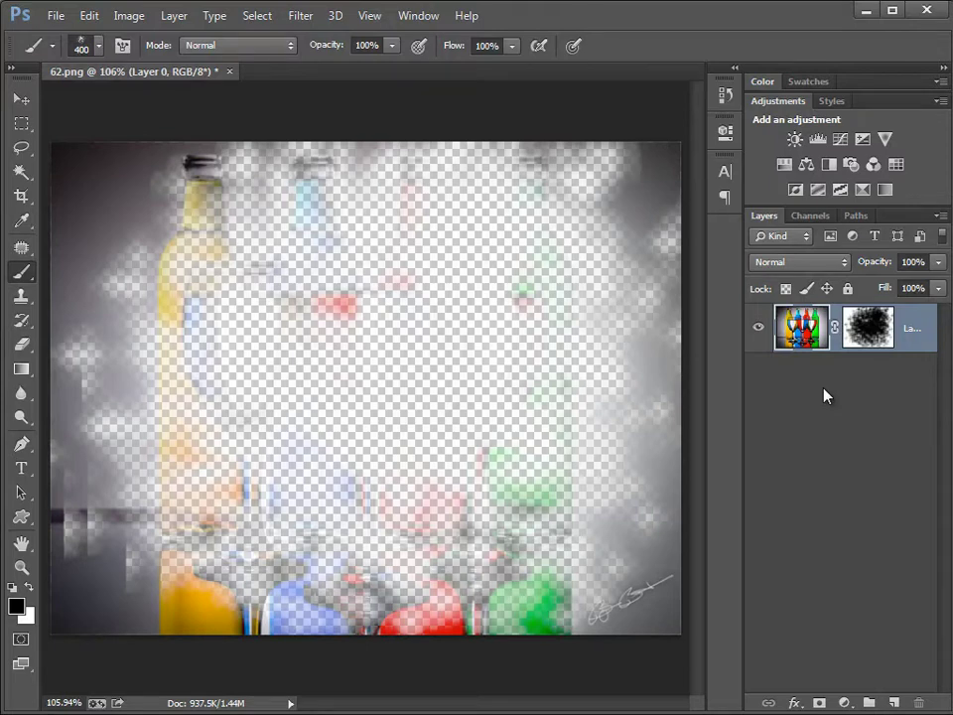
{"action": "left_click", "coordinate": [867, 325]}
Fill Layer 0's mask black, then white, and delete the layer mask
{"action": "key", "text": "alt+BackSpace"}
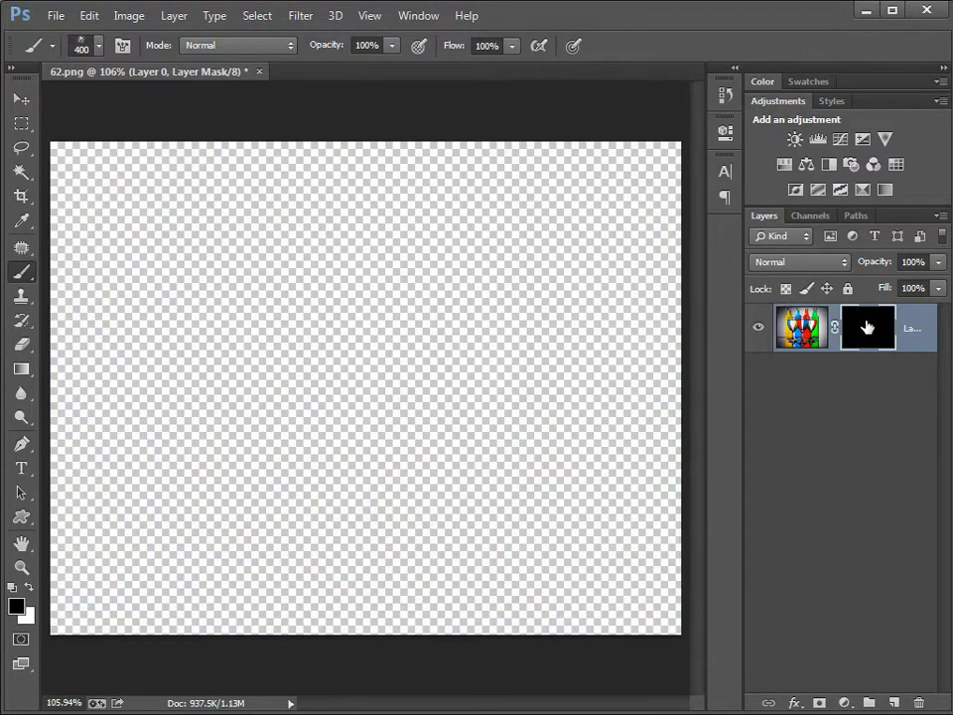
{"action": "key", "text": "ctrl+BackSpace"}
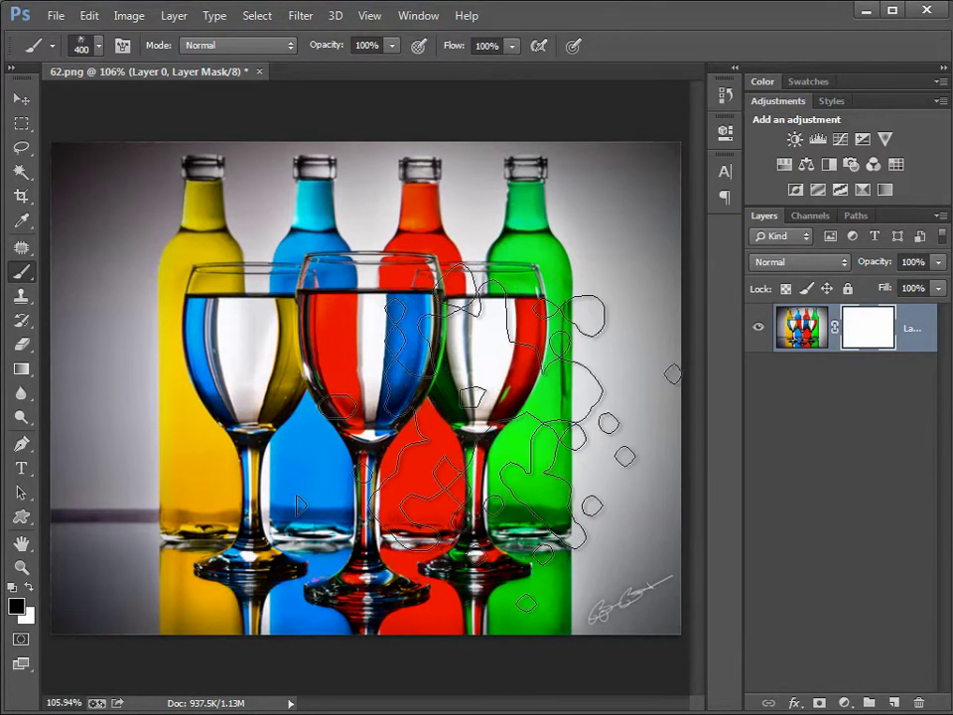
{"action": "left_click", "coordinate": [22, 97]}
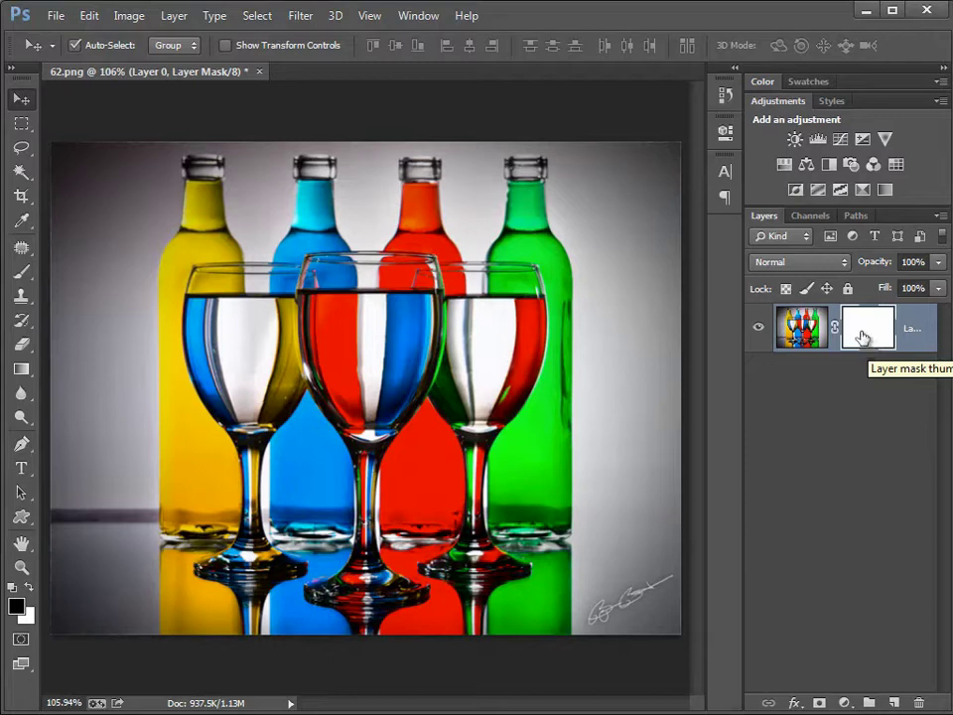
{"action": "right_click", "coordinate": [861, 338]}
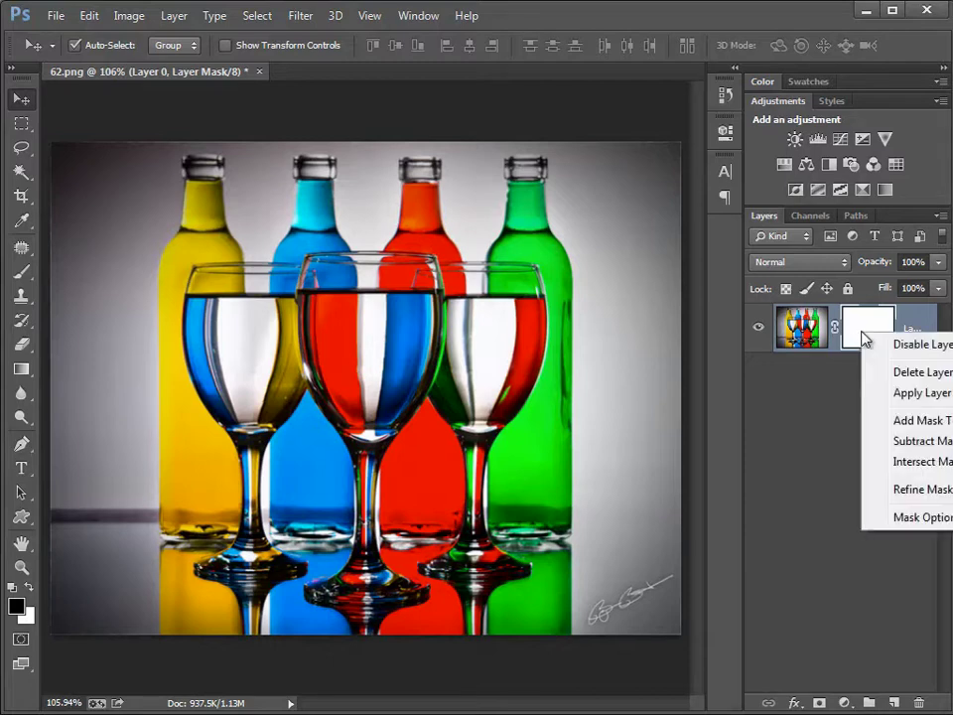
{"action": "left_click", "coordinate": [922, 372]}
{"action": "left_click", "coordinate": [758, 327]}
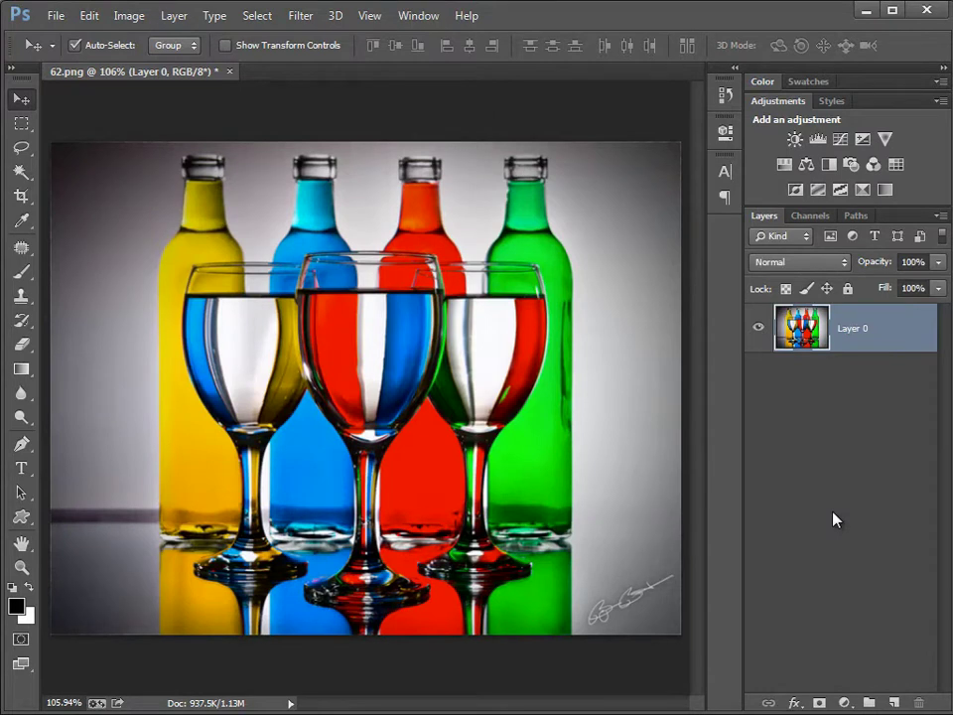
Duplicate Layer 0 with Ctrl+J and desaturate Layer 0 copy to greyscale
{"action": "key", "text": "ctrl+j"}
{"action": "left_click", "coordinate": [758, 376]}
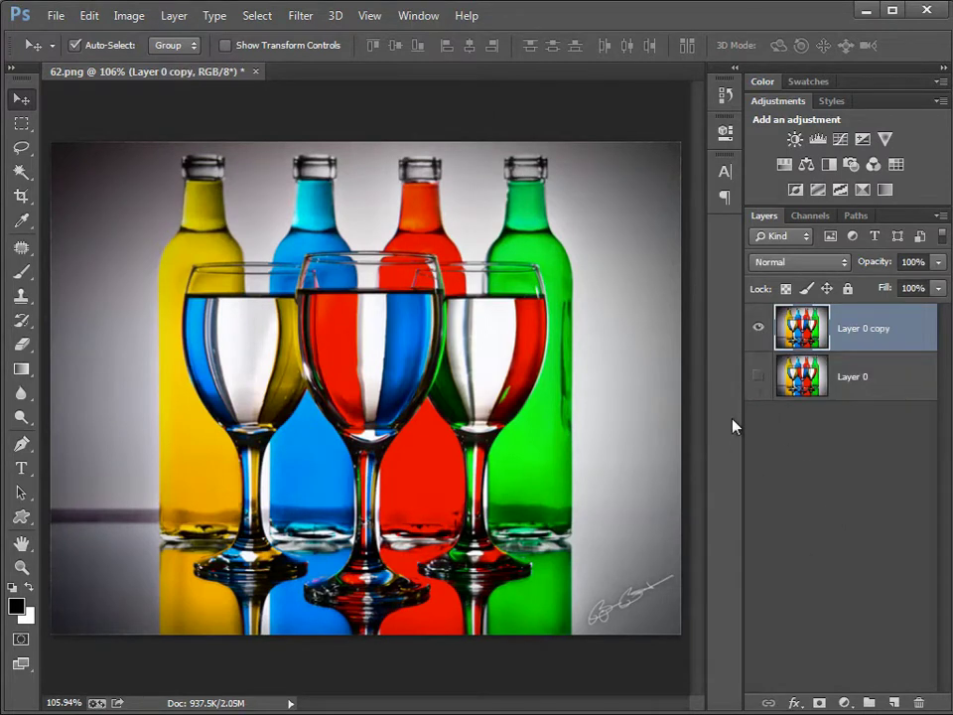
{"action": "left_click", "coordinate": [757, 377]}
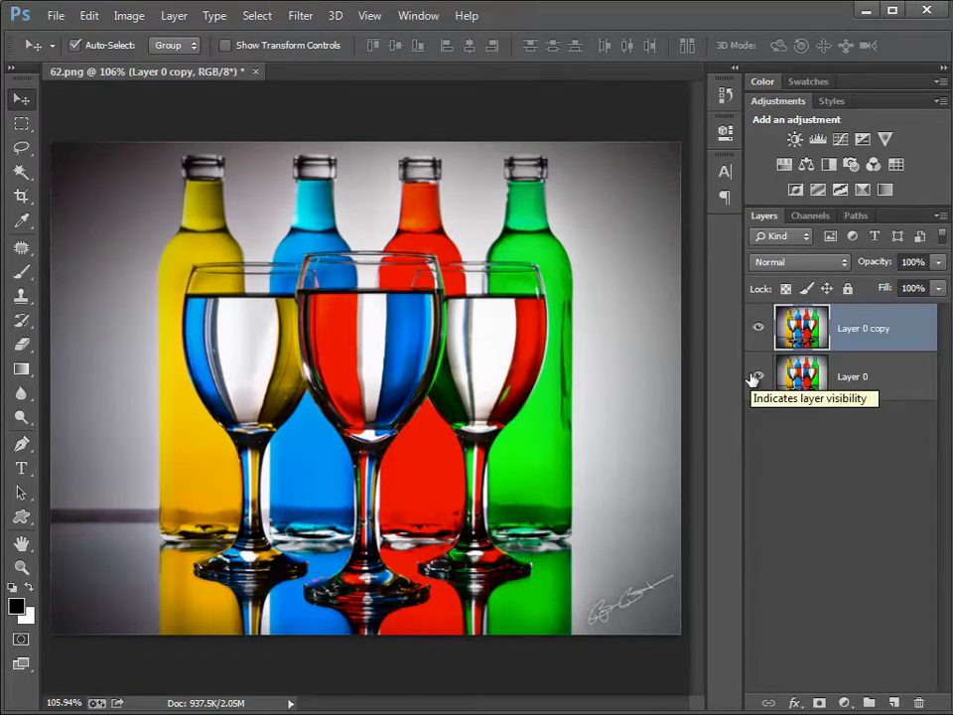
{"action": "left_click", "coordinate": [131, 16]}
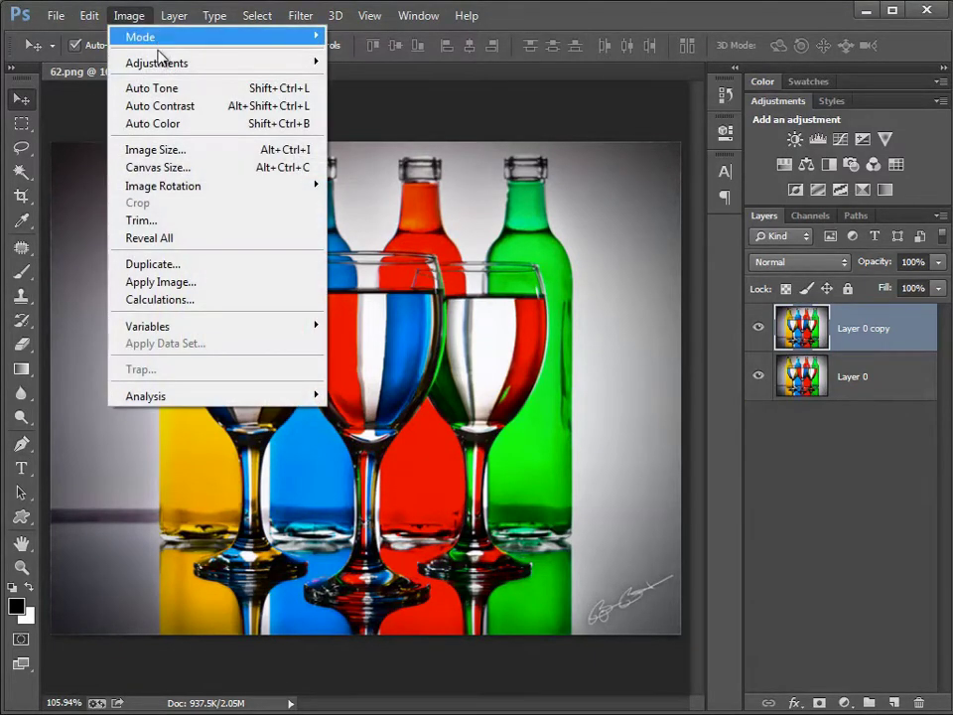
{"action": "mouse_move", "coordinate": [157, 62]}
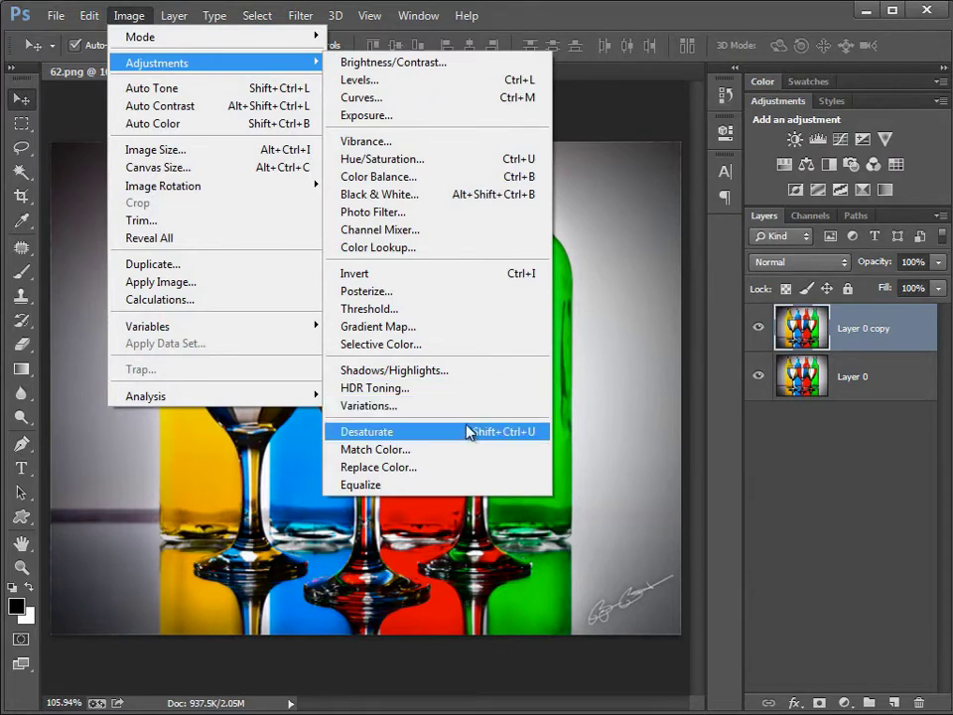
{"action": "left_click", "coordinate": [469, 431]}
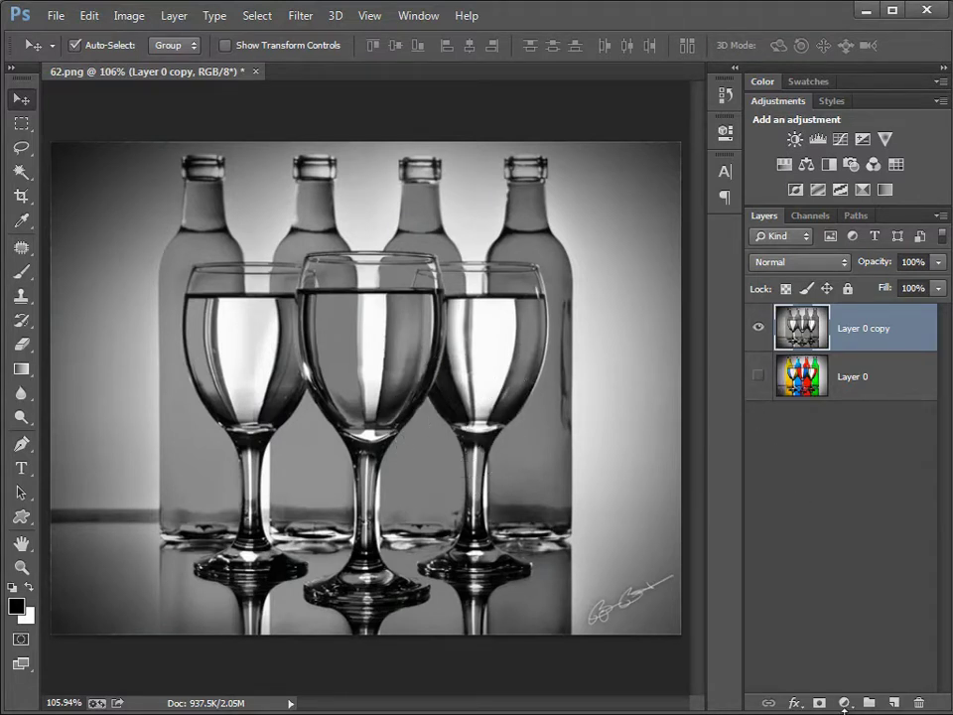
Add a white mask to Layer 0 copy, show Layer 0, and pick a 150 px hard round brush
{"action": "left_click", "coordinate": [819, 701]}
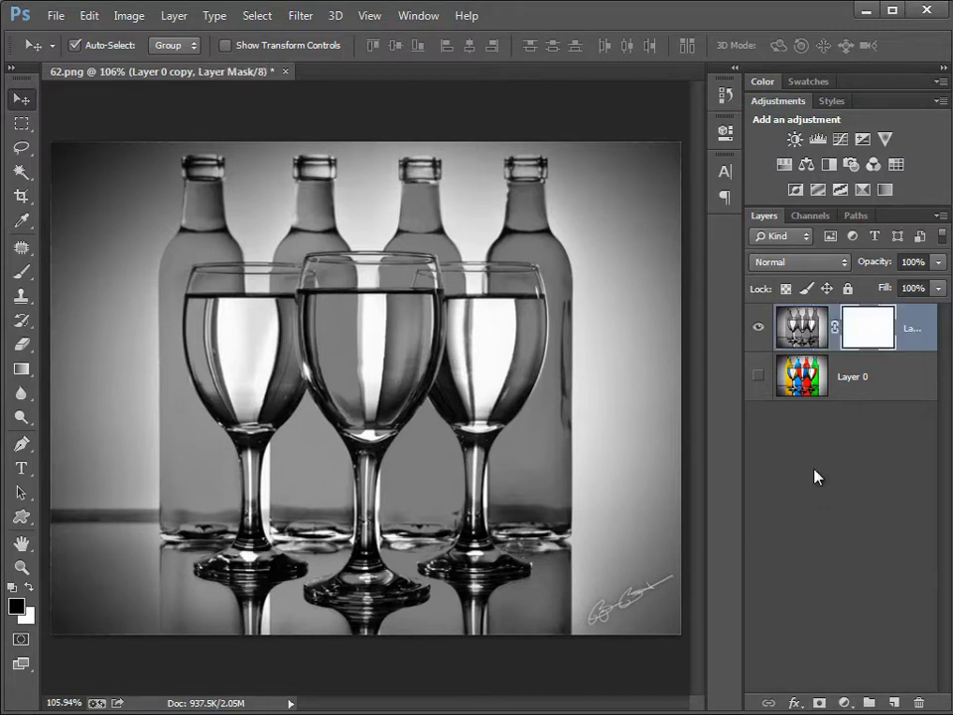
{"action": "left_click", "coordinate": [758, 376]}
{"action": "left_click", "coordinate": [21, 270]}
{"action": "left_click", "coordinate": [94, 268]}
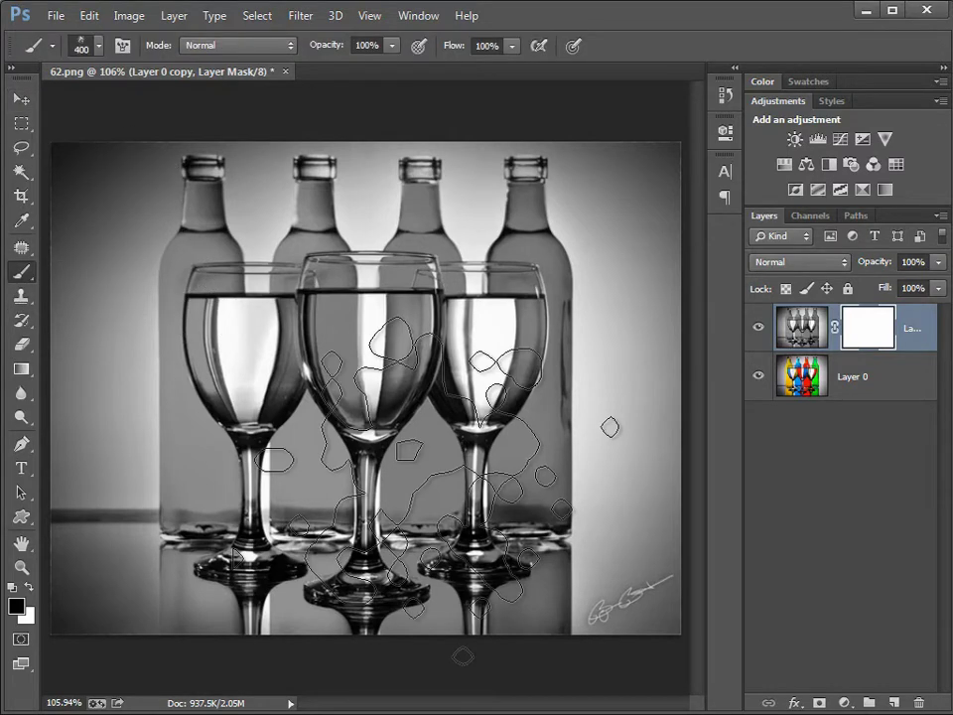
{"action": "right_click", "coordinate": [392, 421]}
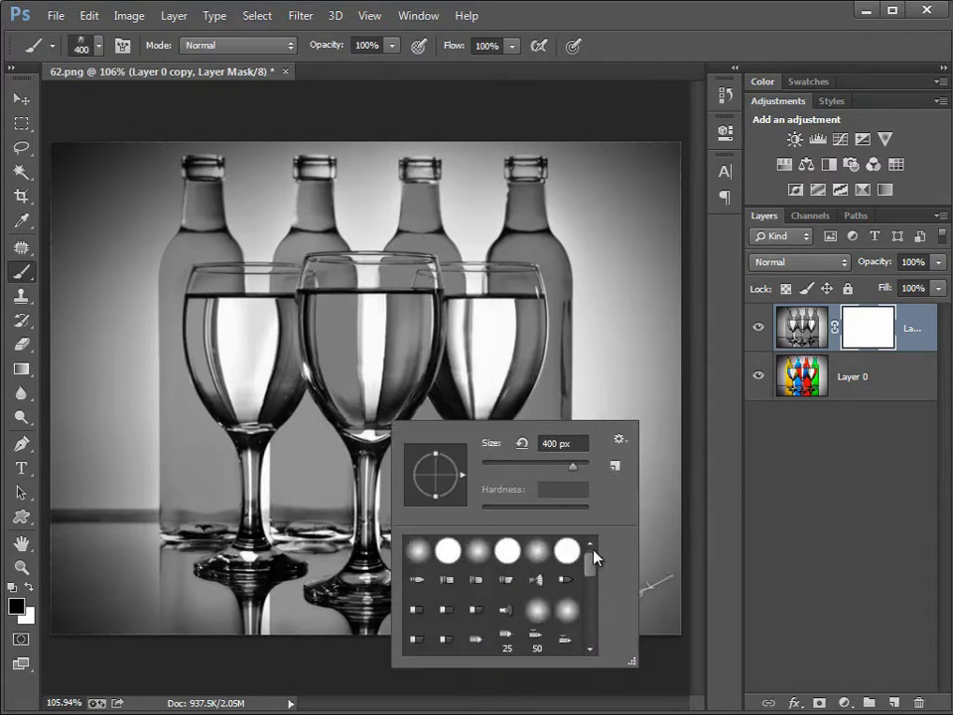
{"action": "left_click", "coordinate": [448, 550]}
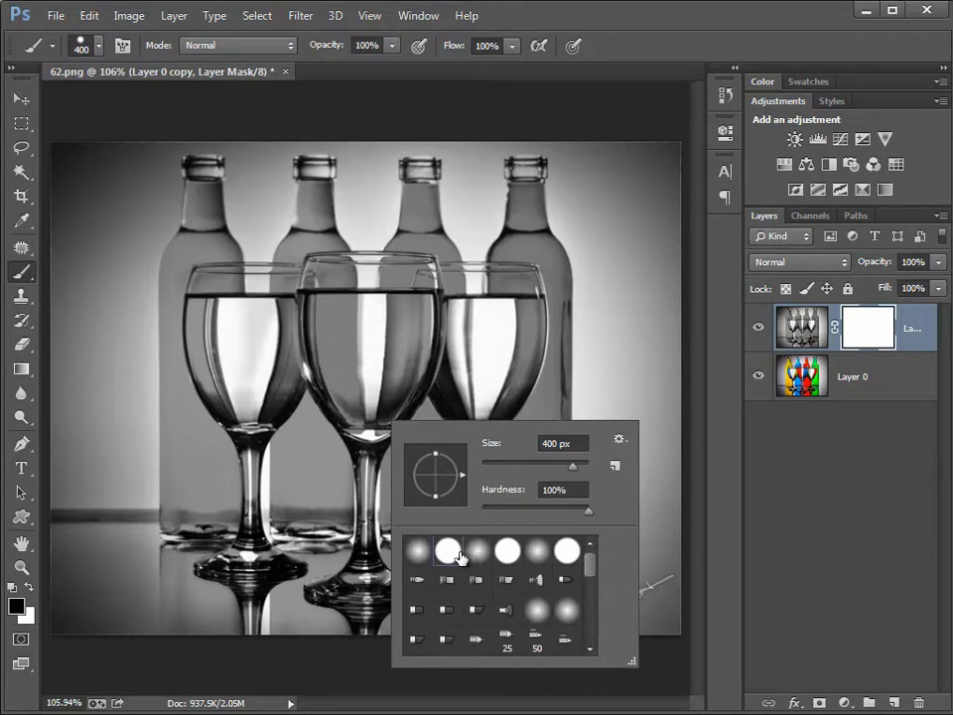
{"action": "left_click", "coordinate": [861, 343]}
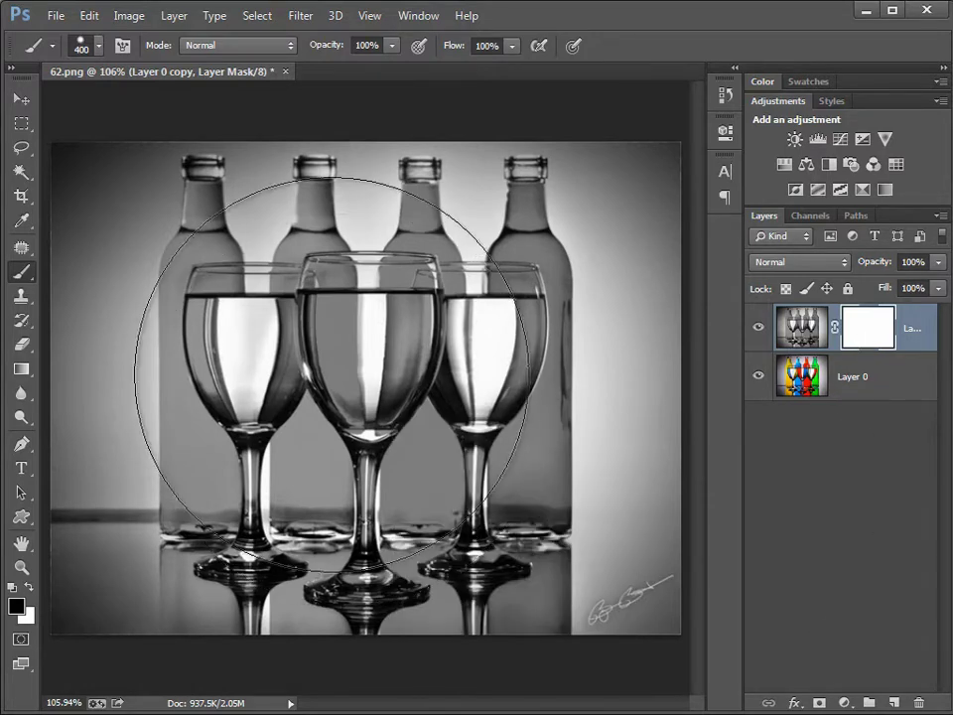
{"action": "key", "text": "bracketleft"}
{"action": "key", "text": "bracketleft"}
{"action": "key", "text": "bracketleft"}
{"action": "key", "text": "bracketleft"}
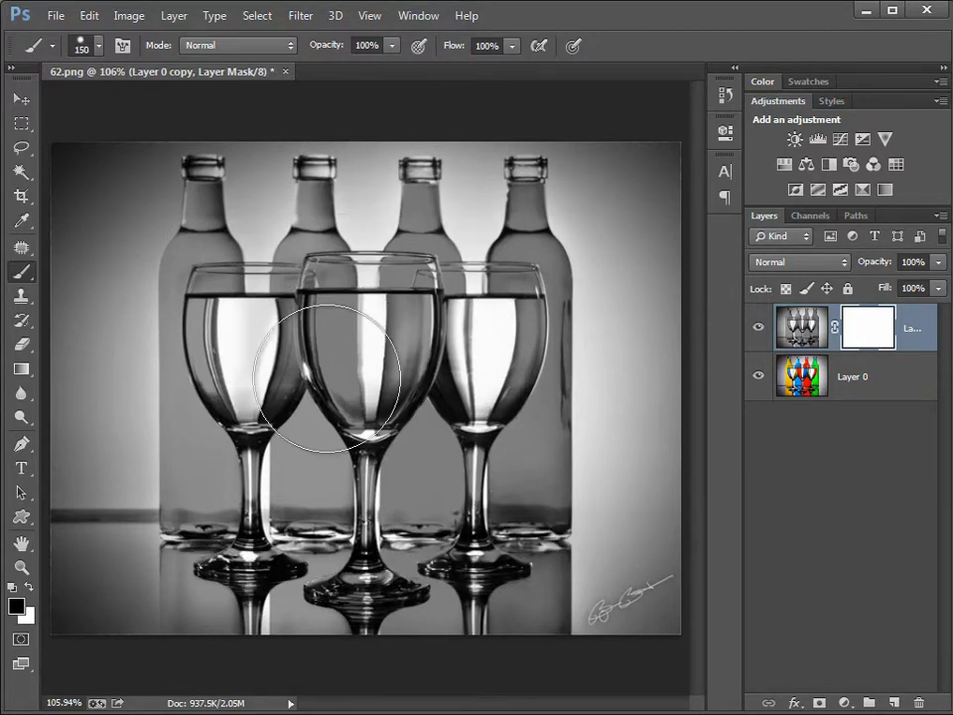
Zoom to 200% and paint colour into the middle glass's top and down its stem to the base
{"action": "key", "text": "bracketleft"}
{"action": "key", "text": "ctrl+plus"}
{"action": "key", "text": "bracketleft"}
{"action": "key", "text": "bracketleft"}
{"action": "key", "text": "bracketleft"}
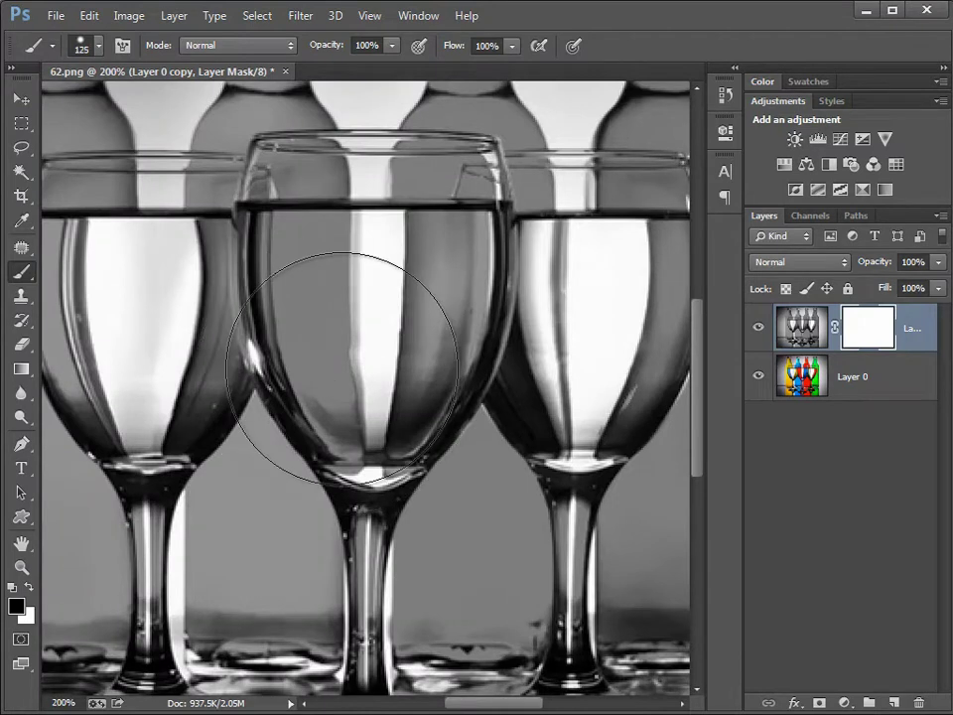
{"action": "key", "text": "bracketleft"}
{"action": "key", "text": "bracketleft"}
{"action": "key", "text": "bracketleft"}
{"action": "key", "text": "bracketleft"}
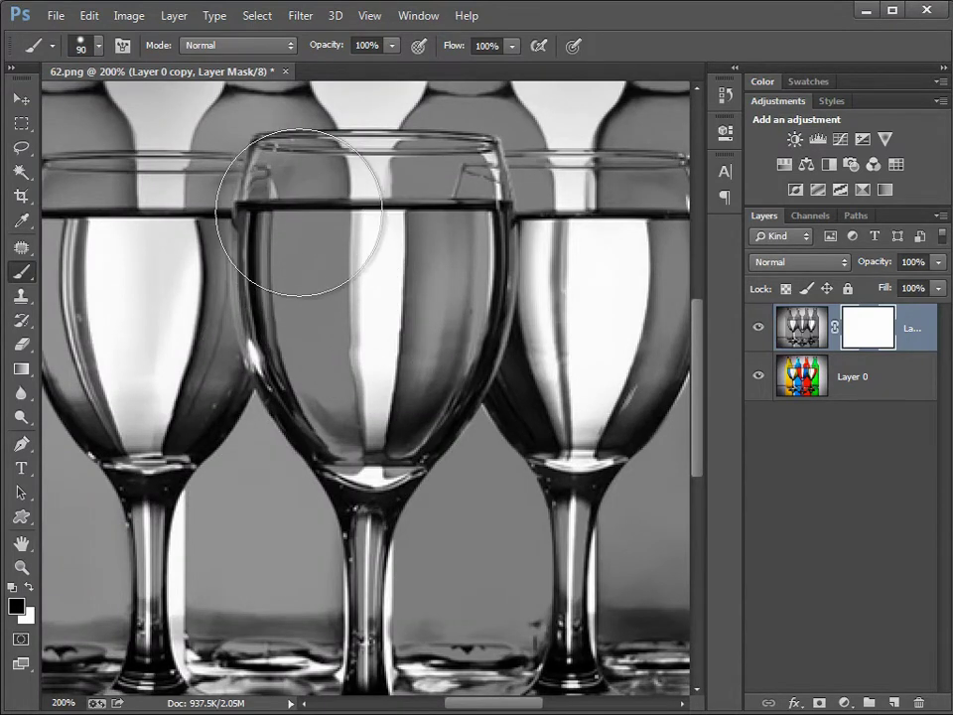
{"action": "key", "text": "bracketleft"}
{"action": "key", "text": "bracketleft"}
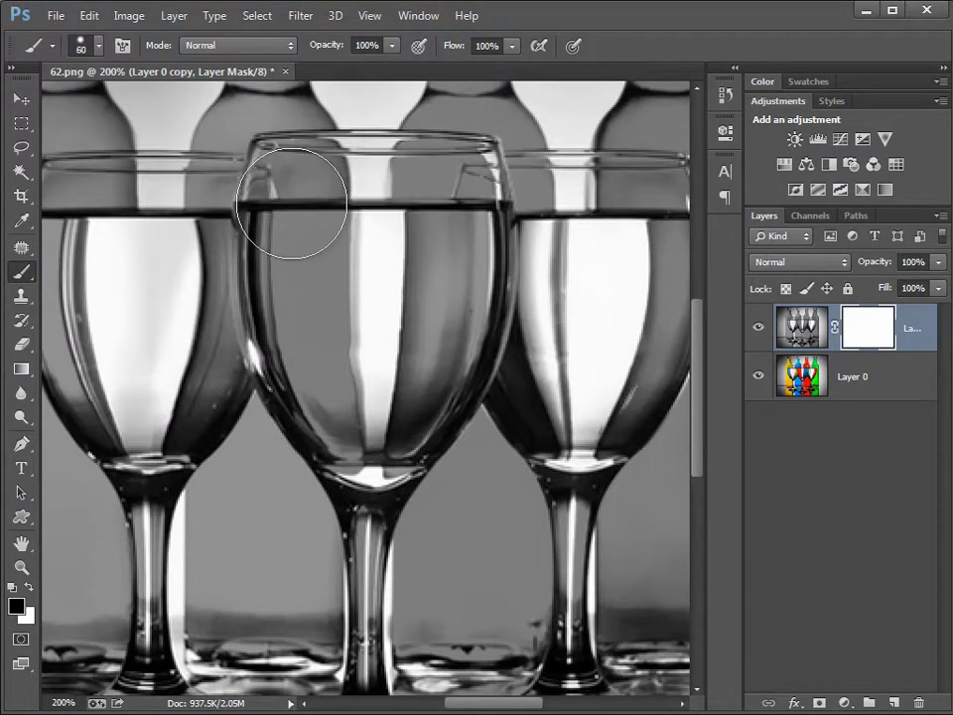
{"action": "mouse_move", "coordinate": [300, 210]}
{"action": "left_mouse_down"}
{"action": "mouse_move", "coordinate": [422, 197]}
{"action": "mouse_move", "coordinate": [433, 330]}
{"action": "mouse_move", "coordinate": [389, 373]}
{"action": "mouse_move", "coordinate": [285, 234]}
{"action": "mouse_move", "coordinate": [320, 191]}
{"action": "mouse_move", "coordinate": [404, 181]}
{"action": "mouse_move", "coordinate": [442, 209]}
{"action": "mouse_move", "coordinate": [383, 445]}
{"action": "mouse_move", "coordinate": [341, 383]}
{"action": "mouse_move", "coordinate": [372, 489]}
{"action": "mouse_move", "coordinate": [374, 327]}
{"action": "left_mouse_up"}
{"action": "key", "text": "bracketleft"}
{"action": "key", "text": "bracketleft"}
{"action": "key", "text": "bracketleft"}
{"action": "key", "text": "bracketleft"}
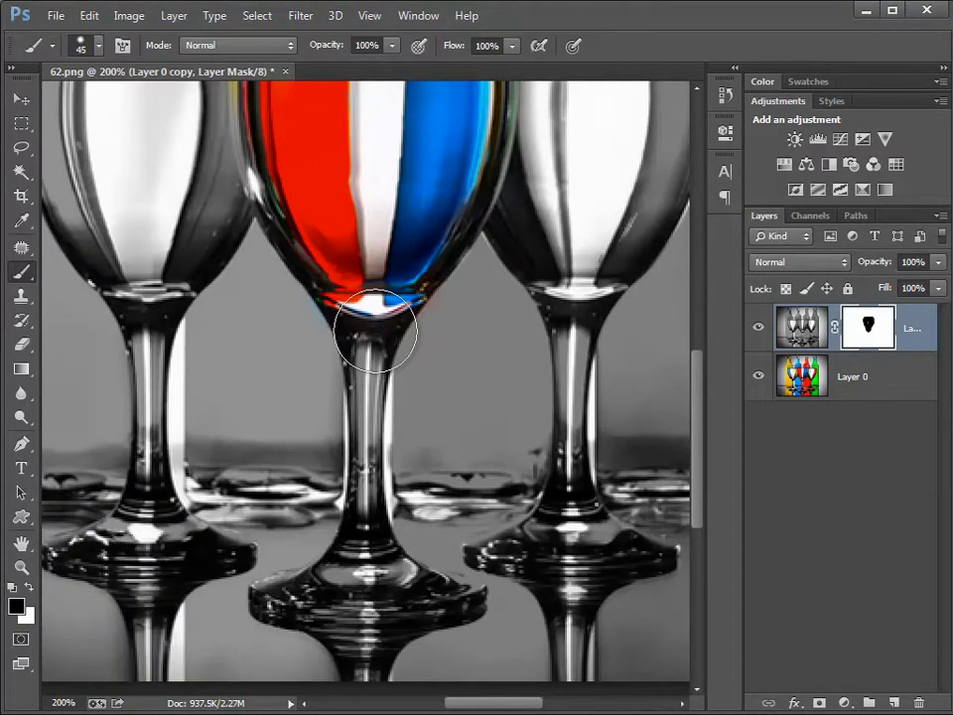
{"action": "key", "text": "bracketleft"}
{"action": "key", "text": "bracketleft"}
{"action": "key", "text": "bracketleft"}
{"action": "left_click", "coordinate": [367, 341]}
{"action": "mouse_move", "coordinate": [368, 341]}
{"action": "left_mouse_down"}
{"action": "mouse_move", "coordinate": [372, 446]}
{"action": "mouse_move", "coordinate": [361, 549]}
{"action": "mouse_move", "coordinate": [317, 583]}
{"action": "mouse_move", "coordinate": [283, 579]}
{"action": "mouse_move", "coordinate": [282, 596]}
{"action": "mouse_move", "coordinate": [363, 610]}
{"action": "mouse_move", "coordinate": [459, 600]}
{"action": "mouse_move", "coordinate": [398, 595]}
{"action": "mouse_move", "coordinate": [589, 592]}
{"action": "left_mouse_up"}
Paint grey back over the colour spill and red reflection beside the right glass base
{"action": "key", "text": "ctrl+minus"}
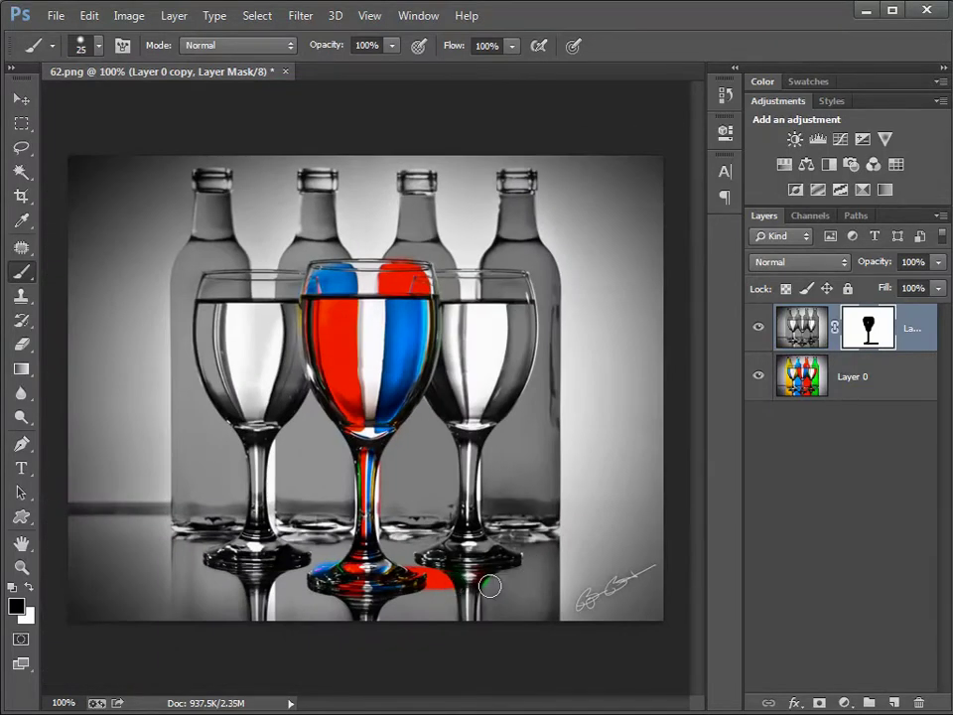
{"action": "key", "text": "ctrl+plus"}
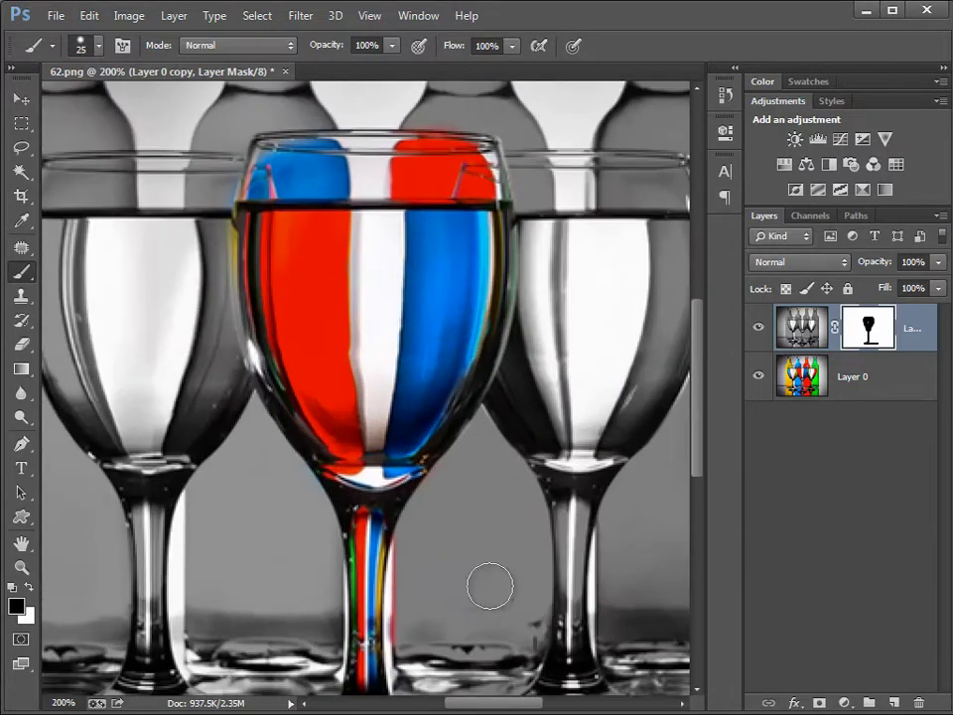
{"action": "left_click_drag", "start_coordinate": [489, 581], "coordinate": [387, 368]}
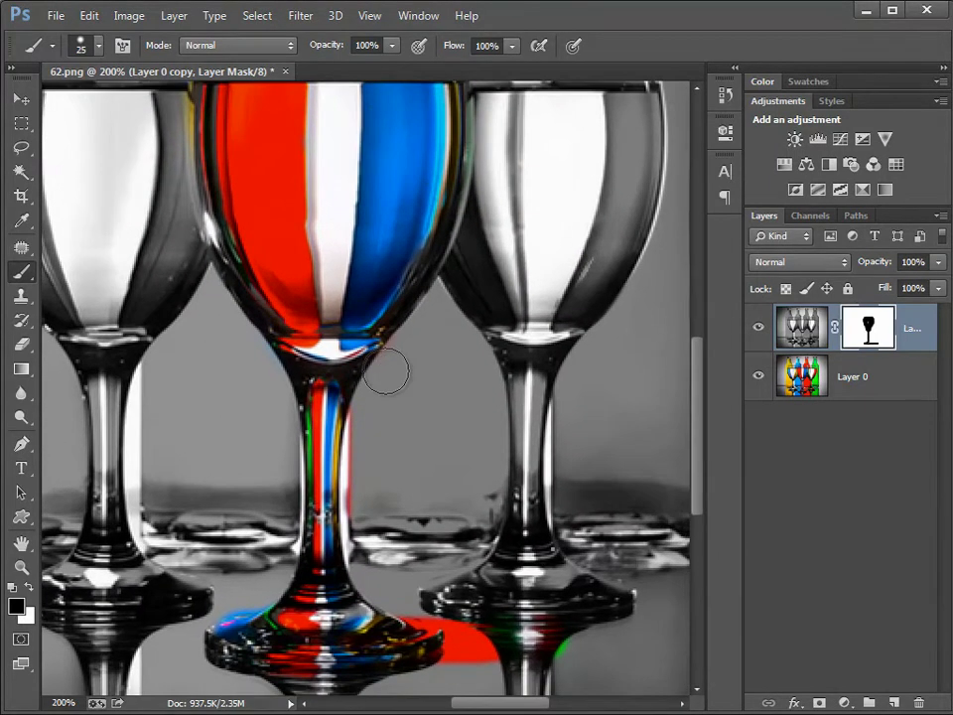
{"action": "key", "text": "x"}
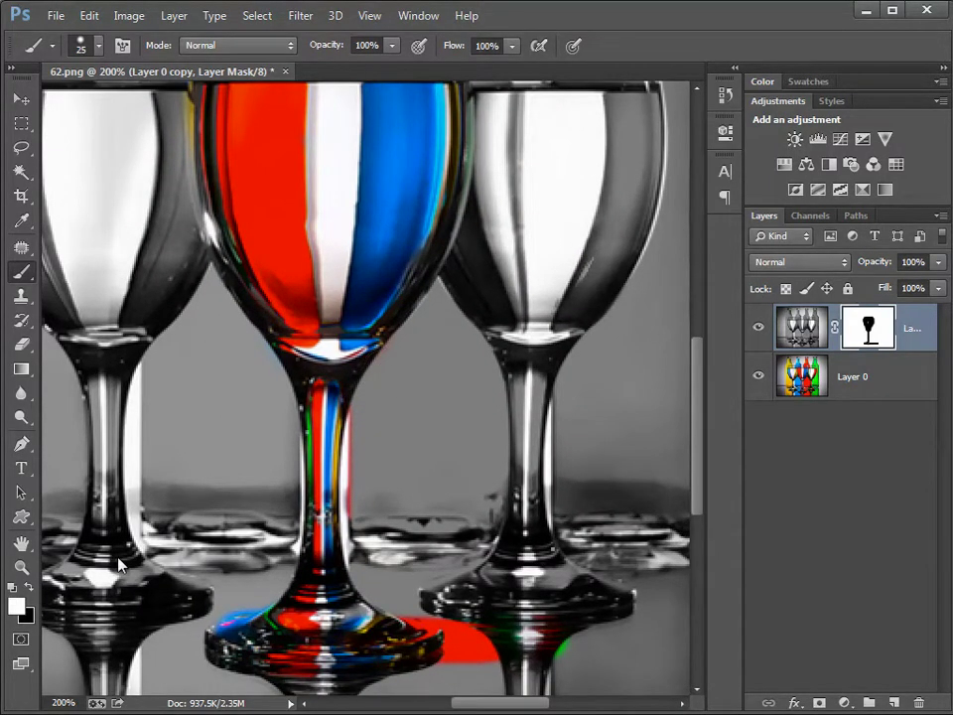
{"action": "left_click_drag", "start_coordinate": [538, 633], "coordinate": [426, 601]}
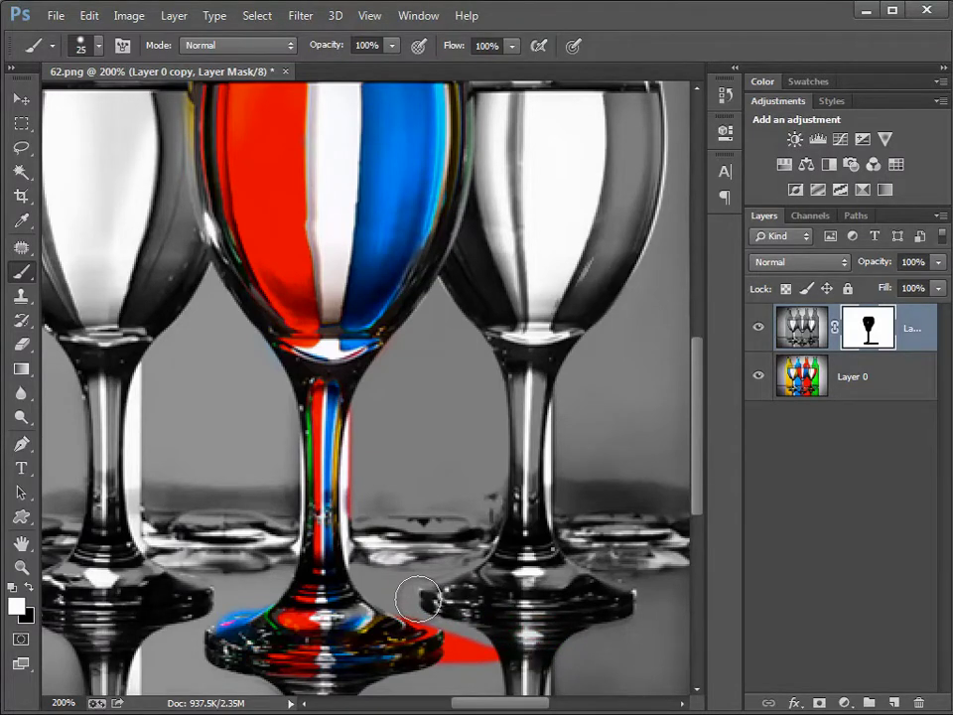
{"action": "mouse_move", "coordinate": [498, 629]}
{"action": "left_mouse_down"}
{"action": "mouse_move", "coordinate": [457, 651]}
{"action": "mouse_move", "coordinate": [469, 632]}
{"action": "left_mouse_up"}
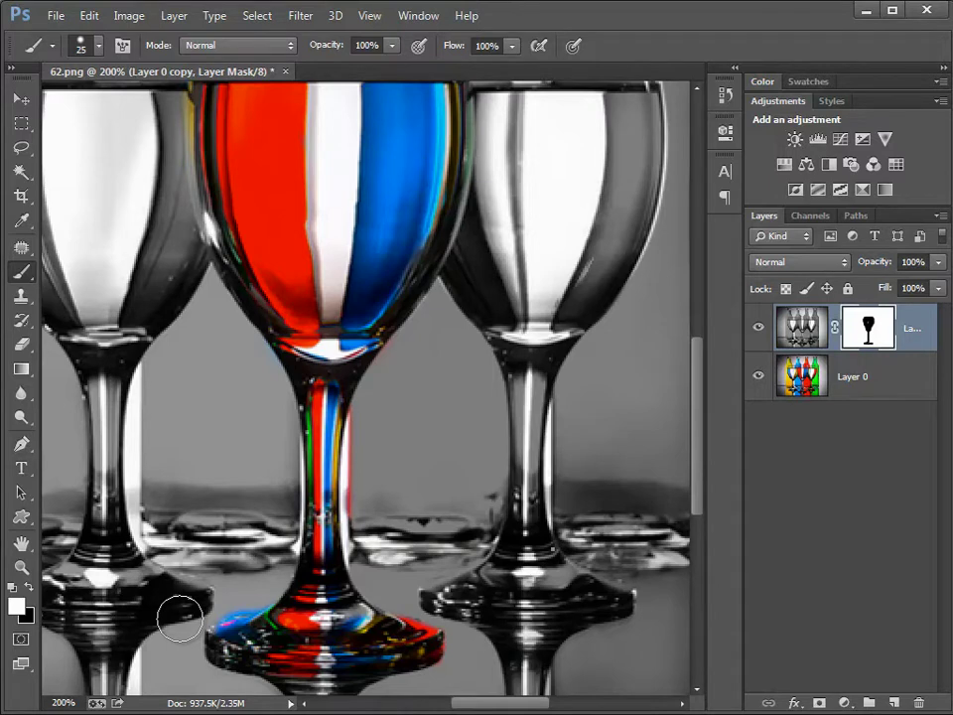
Reveal colour along the middle glass base's left edge with a 10 px brush, then fit the photo
{"action": "key", "text": "x"}
{"action": "key", "text": "bracketleft"}
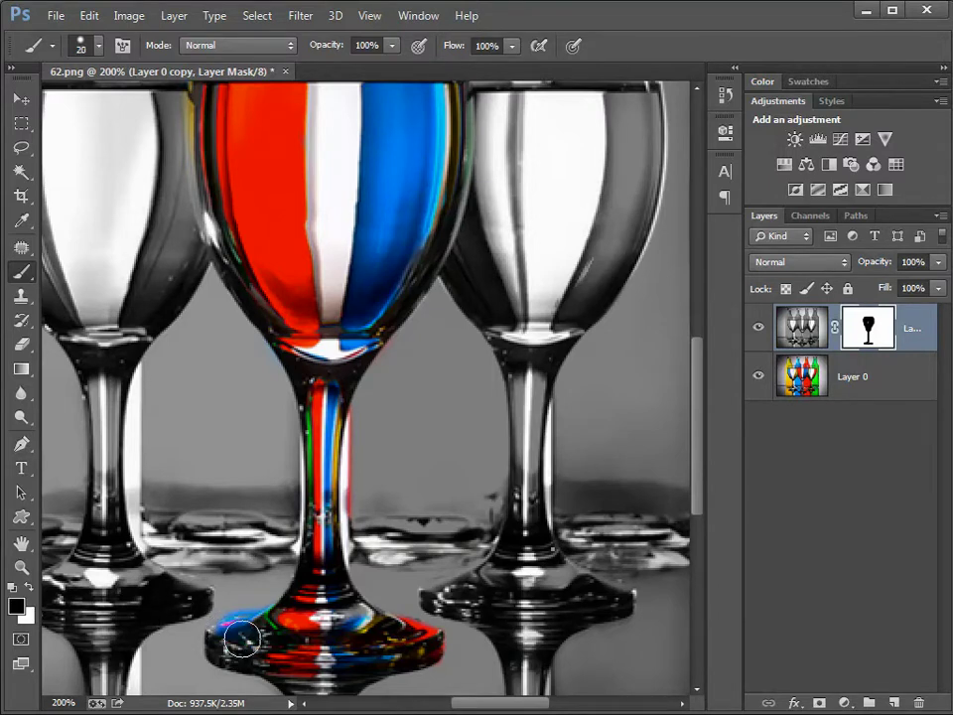
{"action": "key", "text": "bracketleft"}
{"action": "mouse_move", "coordinate": [219, 650]}
{"action": "left_mouse_down"}
{"action": "mouse_move", "coordinate": [213, 632]}
{"action": "mouse_move", "coordinate": [212, 648]}
{"action": "mouse_move", "coordinate": [297, 663]}
{"action": "mouse_move", "coordinate": [372, 648]}
{"action": "mouse_move", "coordinate": [367, 621]}
{"action": "left_mouse_up"}
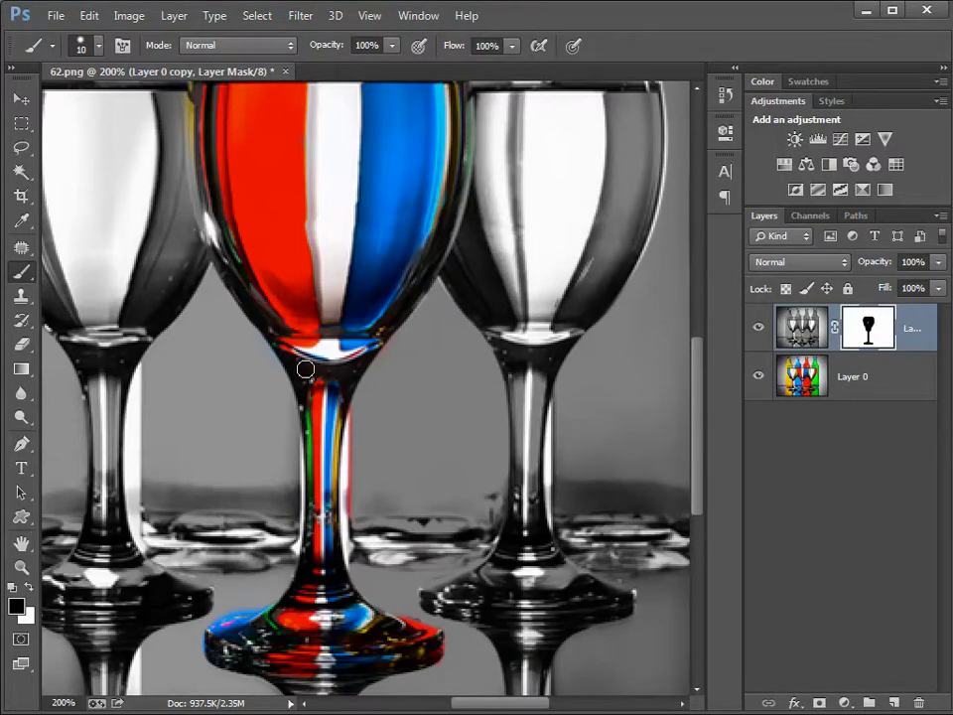
{"action": "key", "text": "ctrl+0"}
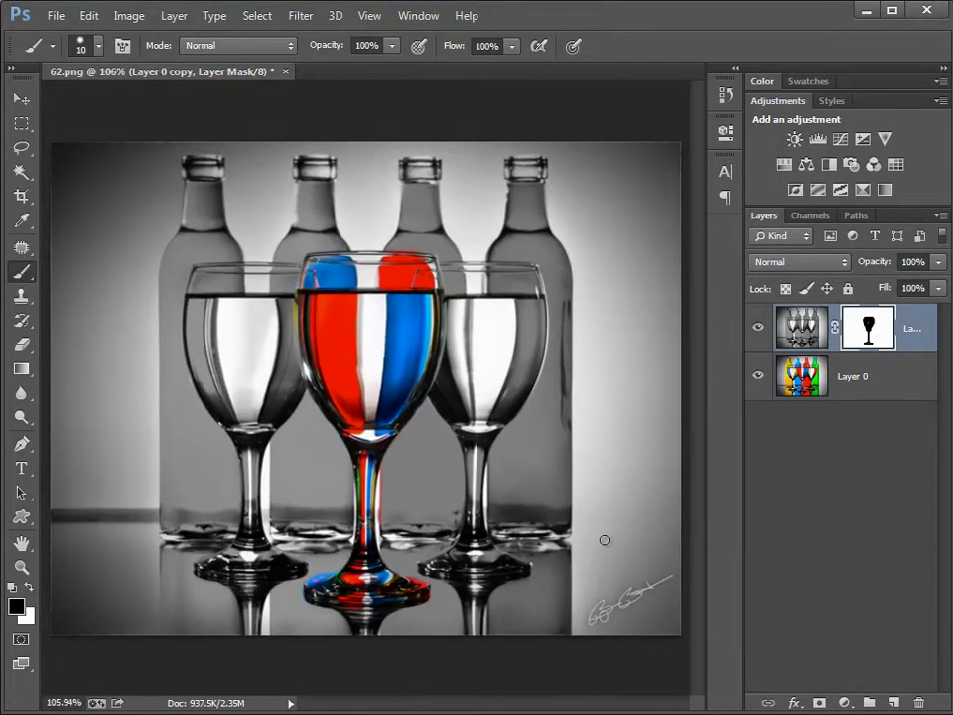
With a 30 px brush, black out the bowl's white gap, whiten the stray base mark, and check by toggling Layer 0
{"action": "left_click", "coordinate": [868, 333], "text": "alt"}
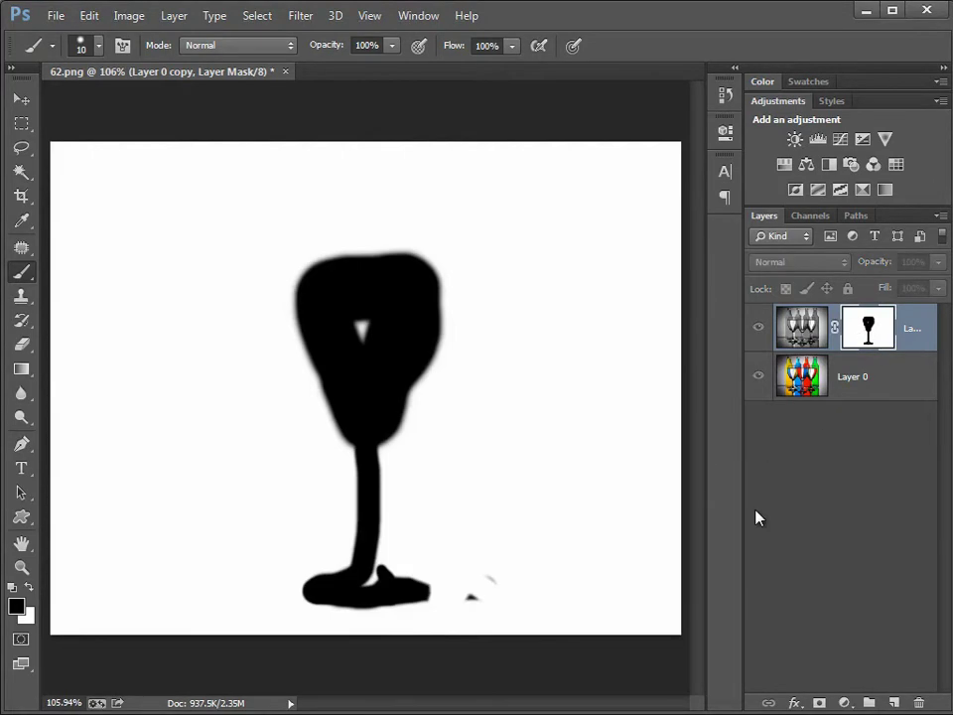
{"action": "key", "text": "bracketright"}
{"action": "key", "text": "bracketright"}
{"action": "left_click", "coordinate": [362, 328]}
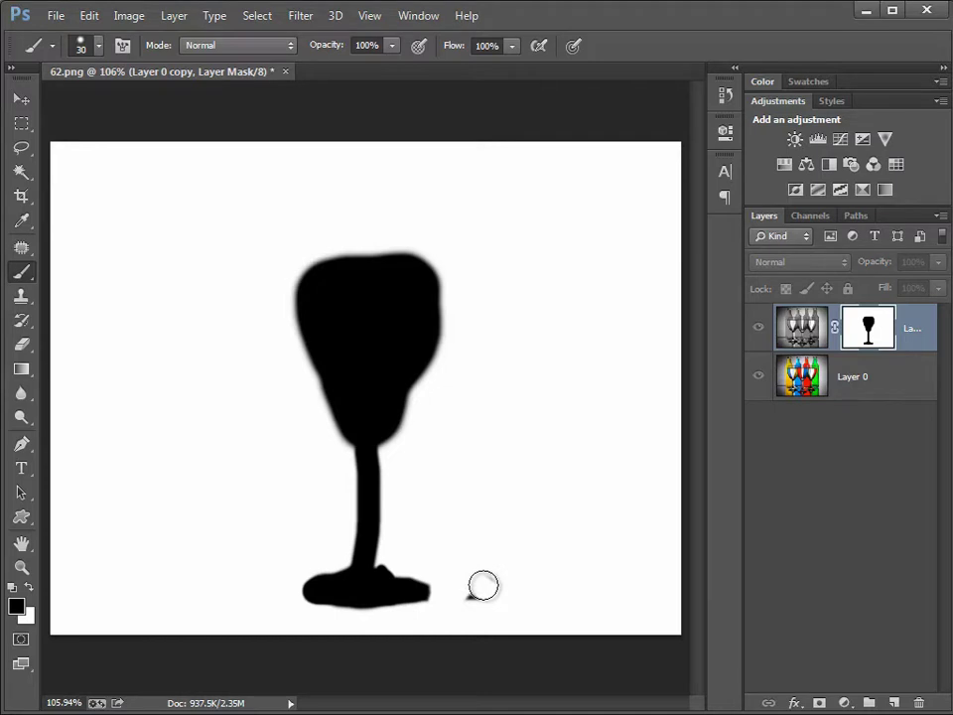
{"action": "key", "text": "x"}
{"action": "left_click", "coordinate": [474, 590]}
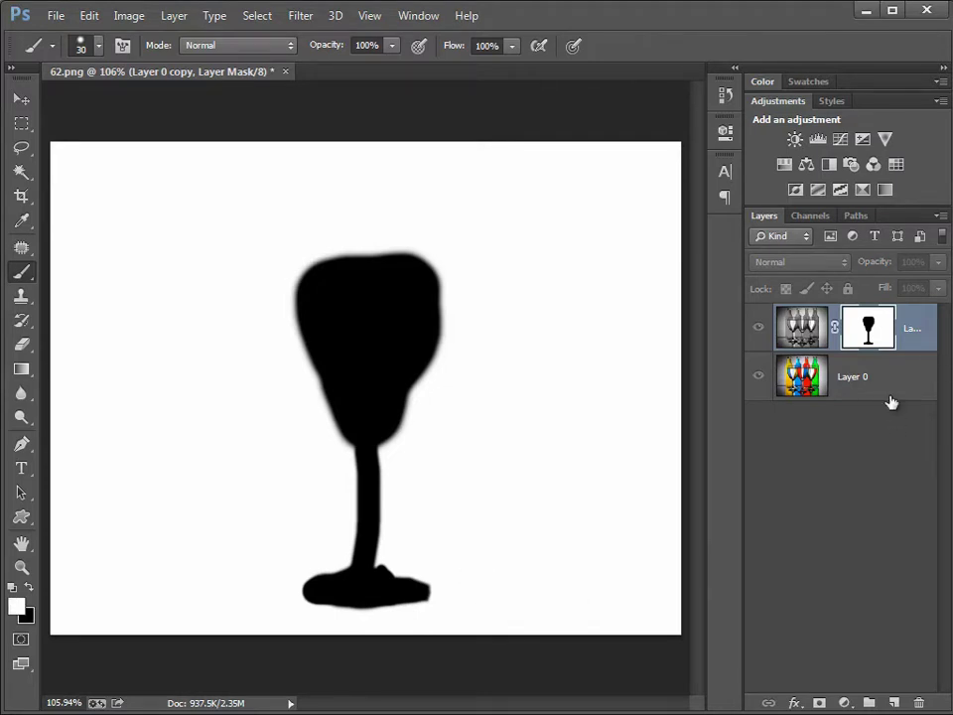
{"action": "left_click", "coordinate": [756, 332]}
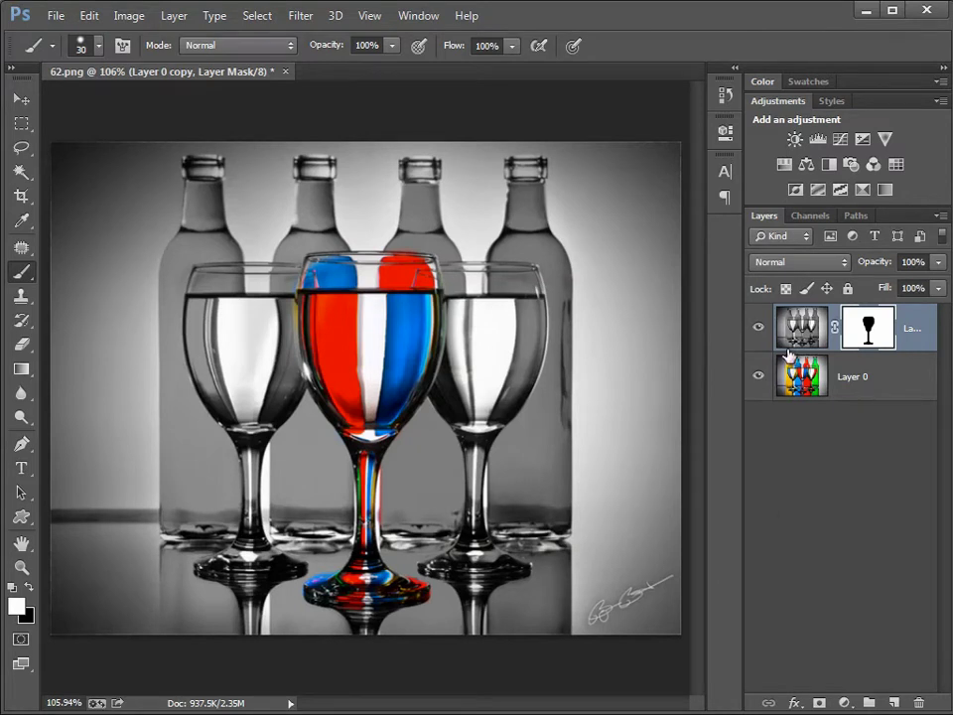
{"action": "left_click", "coordinate": [759, 377]}
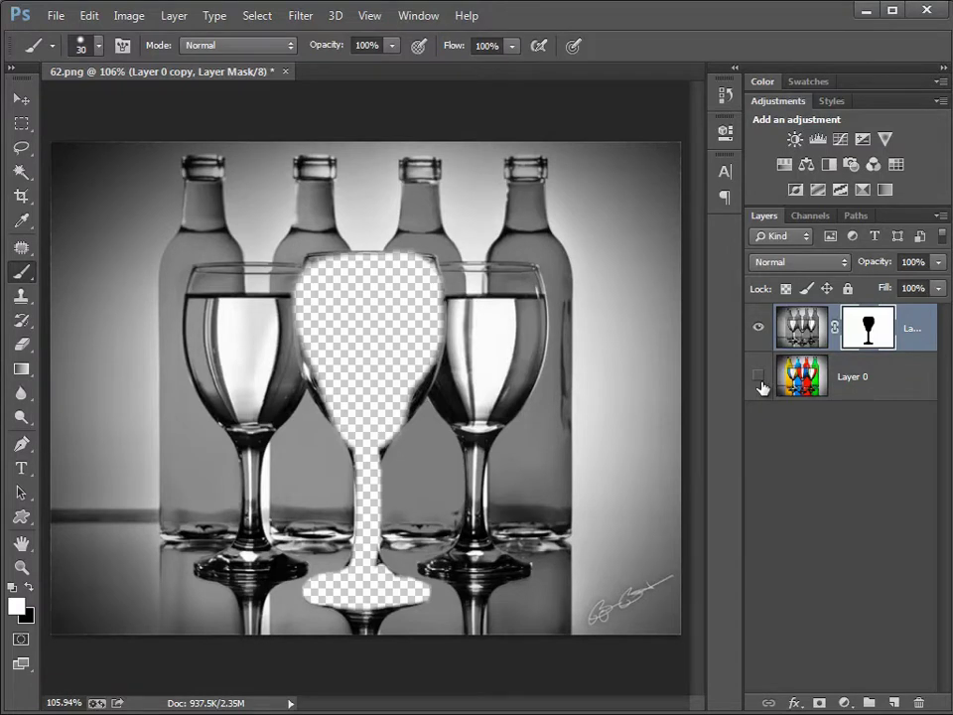
{"action": "left_click", "coordinate": [759, 383]}
Delete the greyscale Layer 0 copy and add a default Hue/Saturation adjustment layer above Layer 0
{"action": "left_click", "coordinate": [802, 338]}
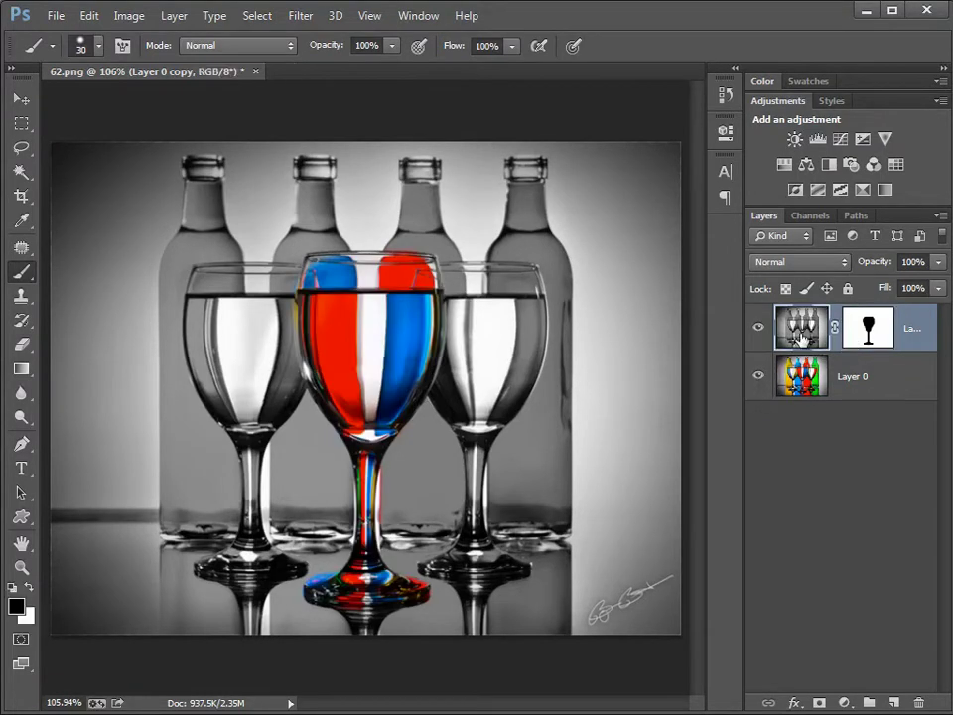
{"action": "key", "text": "Delete"}
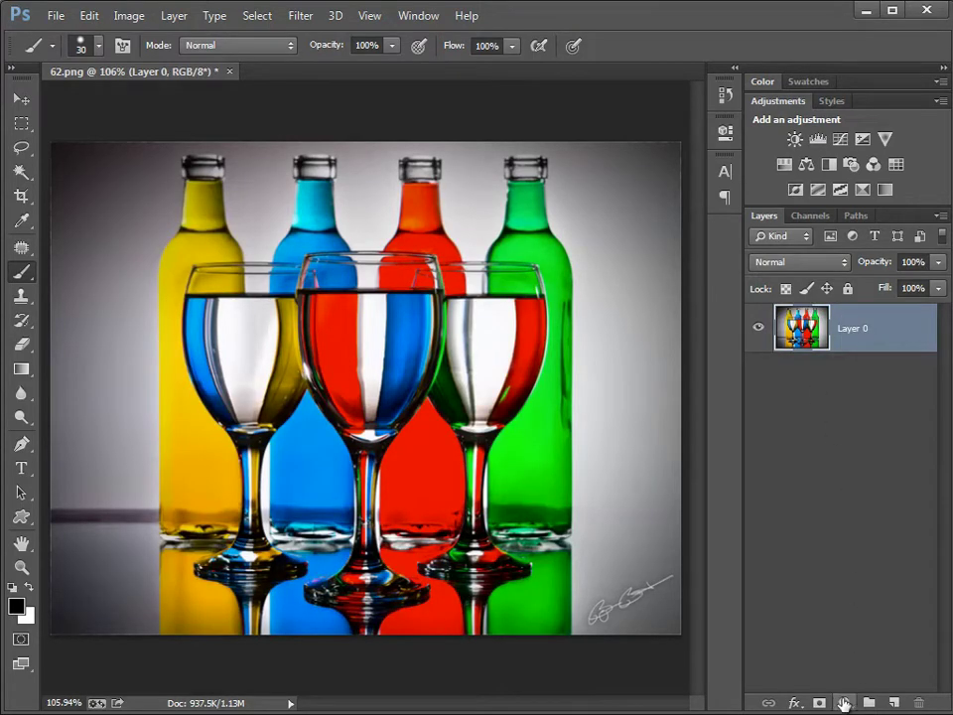
{"action": "left_click", "coordinate": [843, 702]}
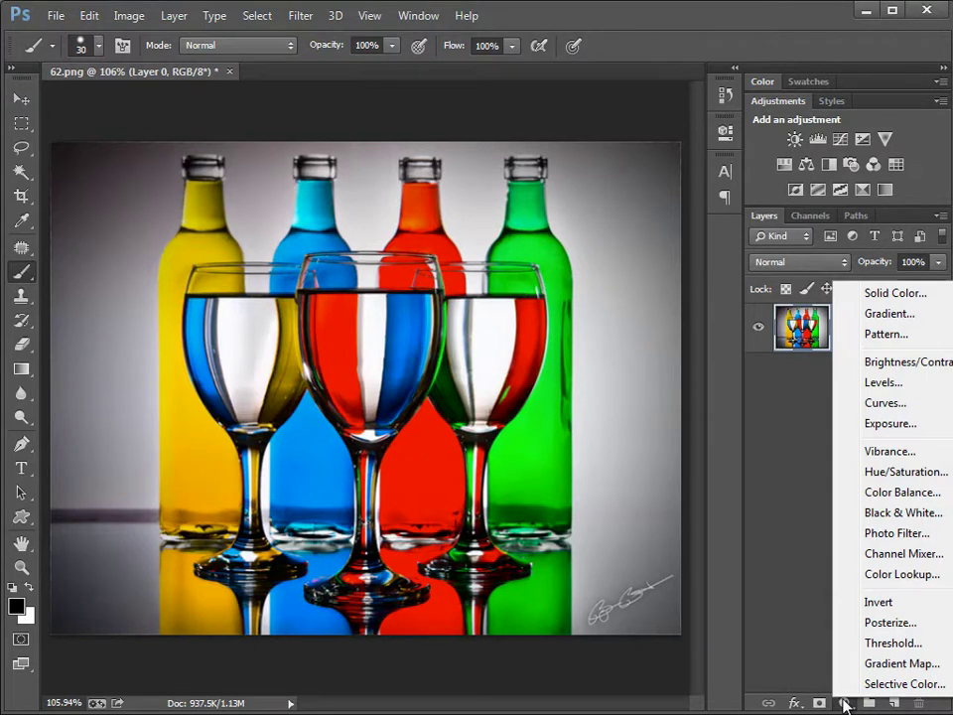
{"action": "left_click", "coordinate": [928, 472]}
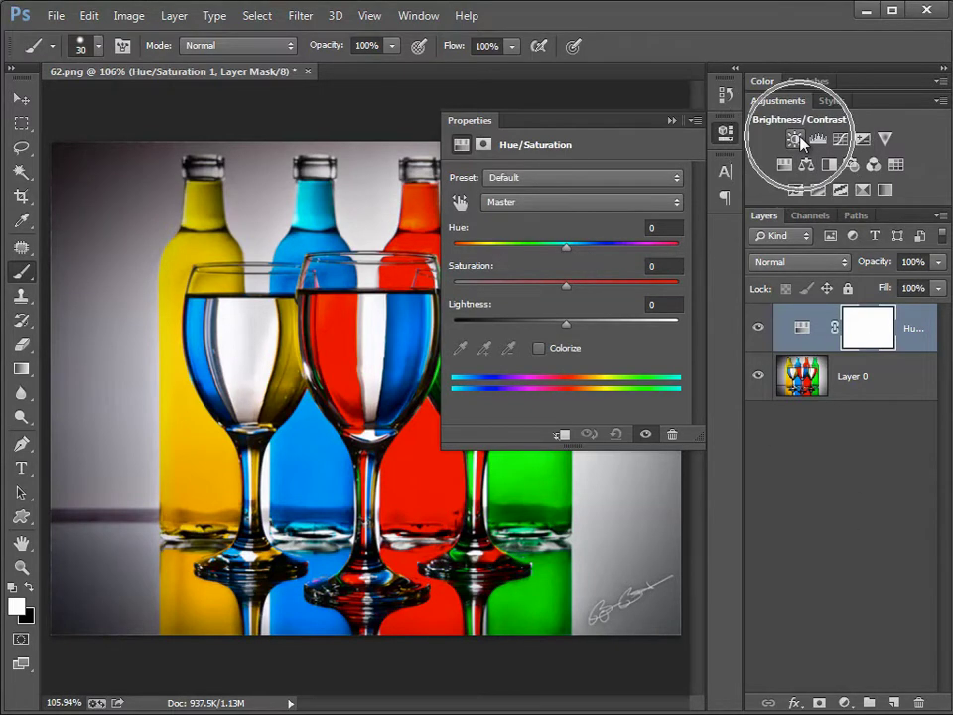
Show the Adjustments panel and inspect the Hue/Saturation mask alone before returning to the image
{"action": "left_click", "coordinate": [417, 20]}
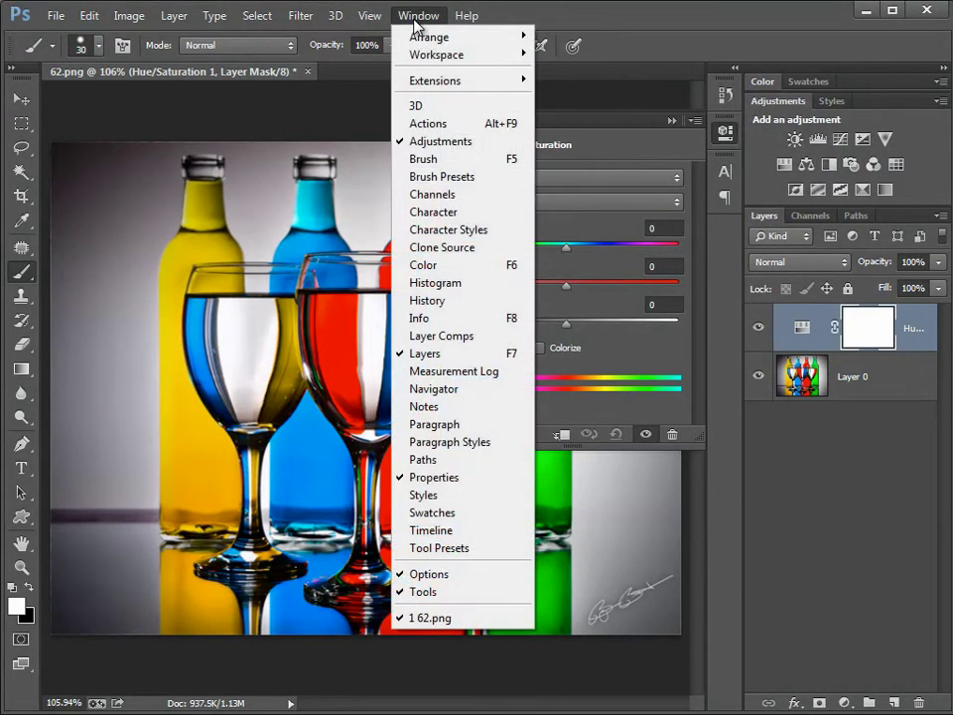
{"action": "left_click", "coordinate": [437, 144]}
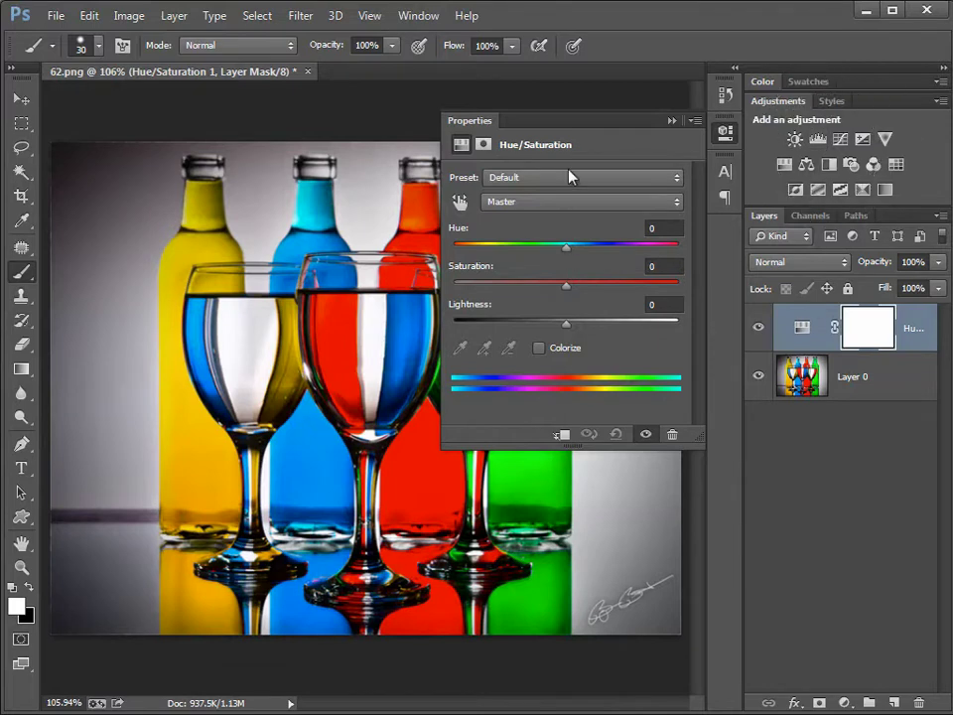
{"action": "left_click", "coordinate": [868, 332], "text": "alt"}
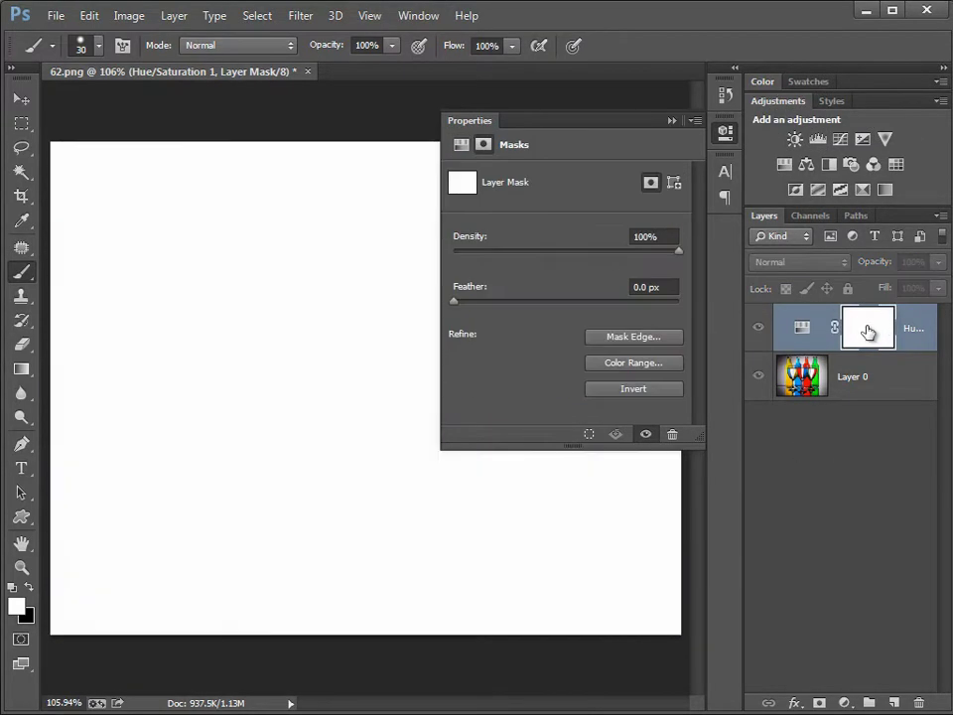
{"action": "left_click", "coordinate": [672, 120]}
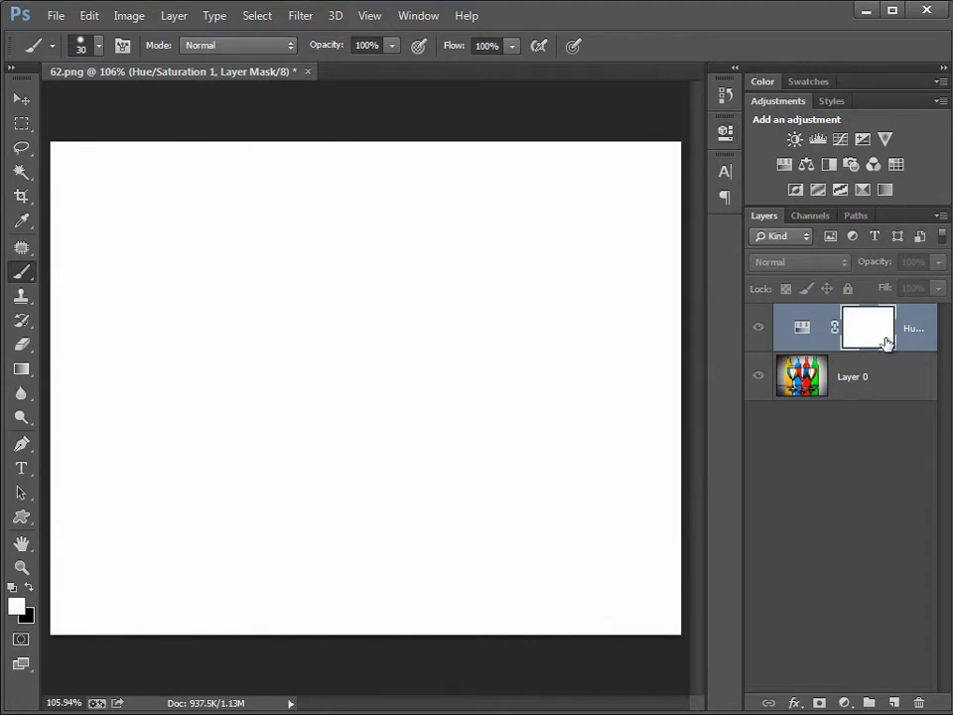
{"action": "left_click", "coordinate": [758, 328]}
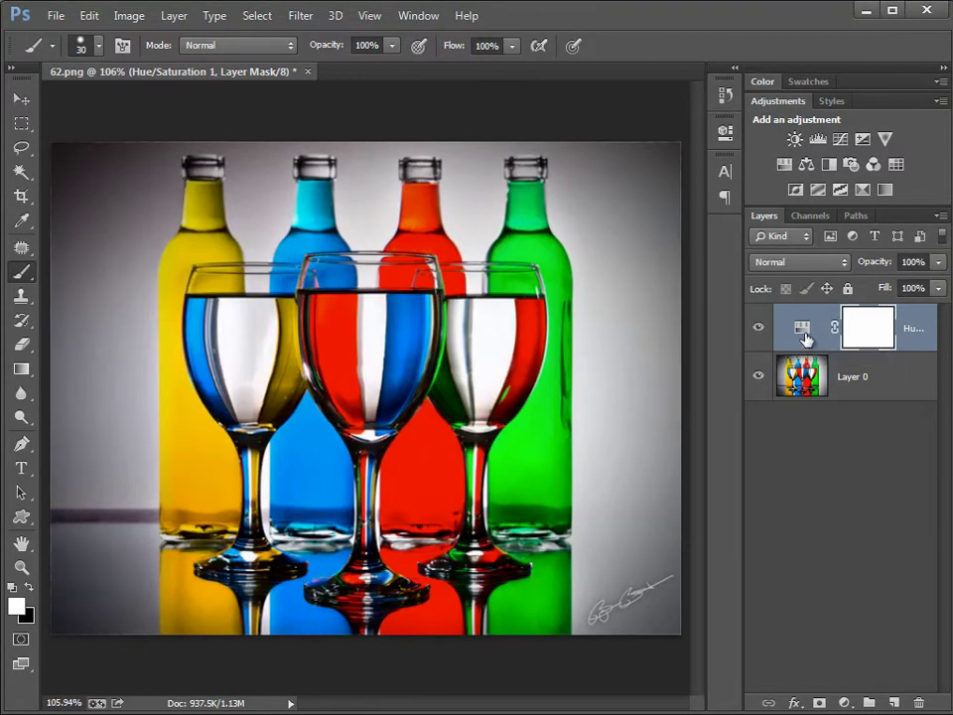
{"action": "left_click", "coordinate": [814, 335]}
Set the Hue/Saturation layer to Hue -56, Saturation +58 and Lightness -59
{"action": "double_click", "coordinate": [812, 333]}
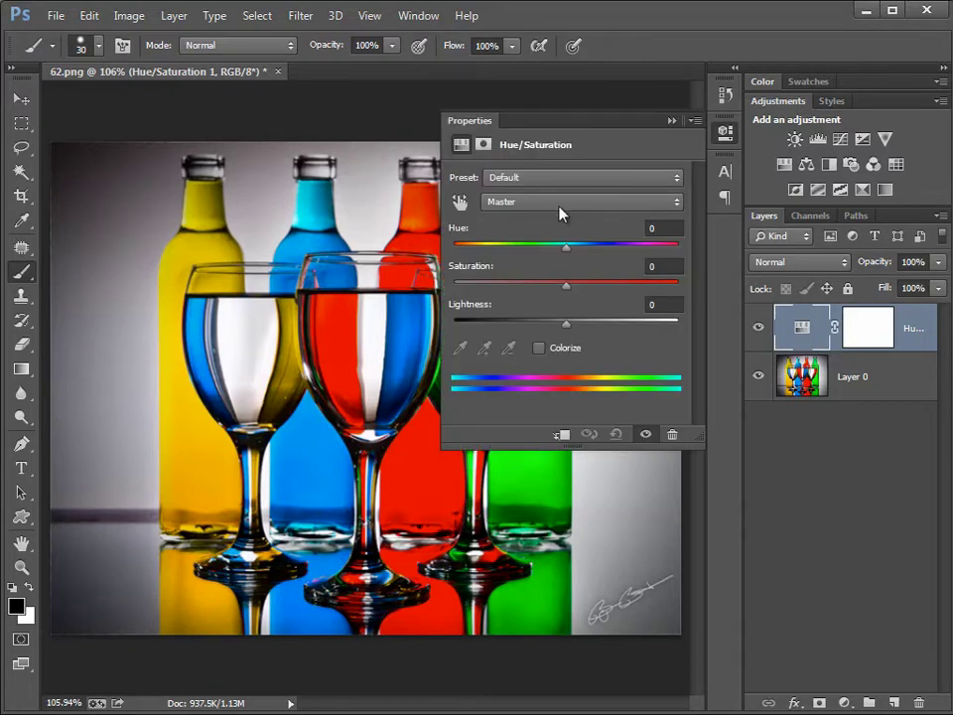
{"action": "left_click_drag", "start_coordinate": [563, 256], "coordinate": [510, 259]}
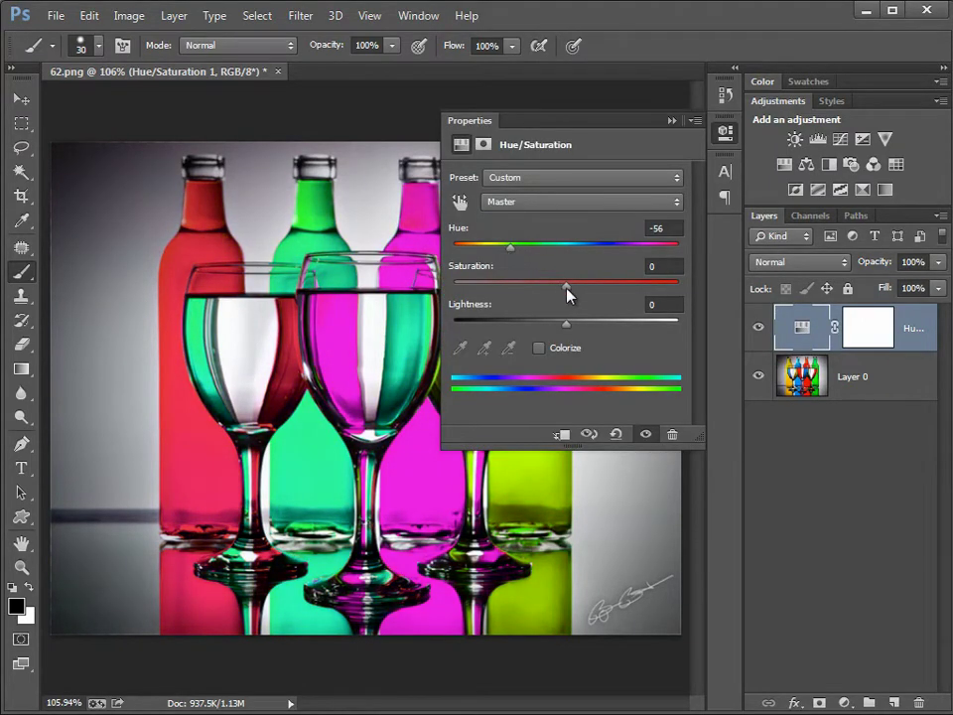
{"action": "mouse_move", "coordinate": [565, 288]}
{"action": "left_mouse_down"}
{"action": "mouse_move", "coordinate": [633, 296]}
{"action": "mouse_move", "coordinate": [548, 290]}
{"action": "mouse_move", "coordinate": [627, 298]}
{"action": "left_mouse_up"}
{"action": "mouse_move", "coordinate": [574, 326]}
{"action": "left_mouse_down"}
{"action": "mouse_move", "coordinate": [603, 330]}
{"action": "mouse_move", "coordinate": [500, 332]}
{"action": "left_mouse_up"}
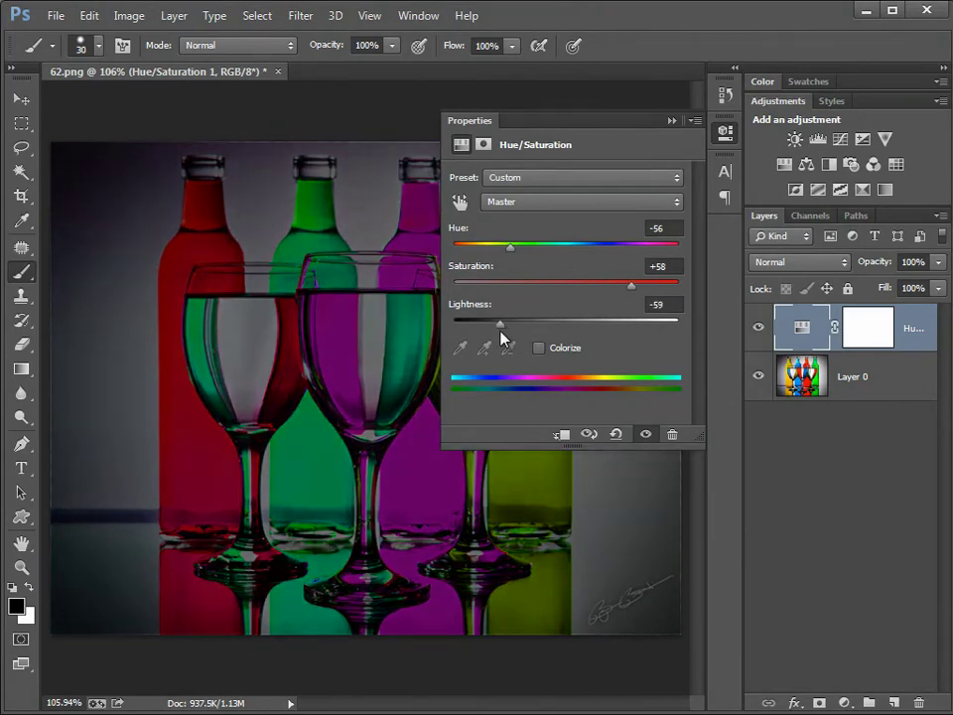
{"action": "left_click", "coordinate": [673, 120]}
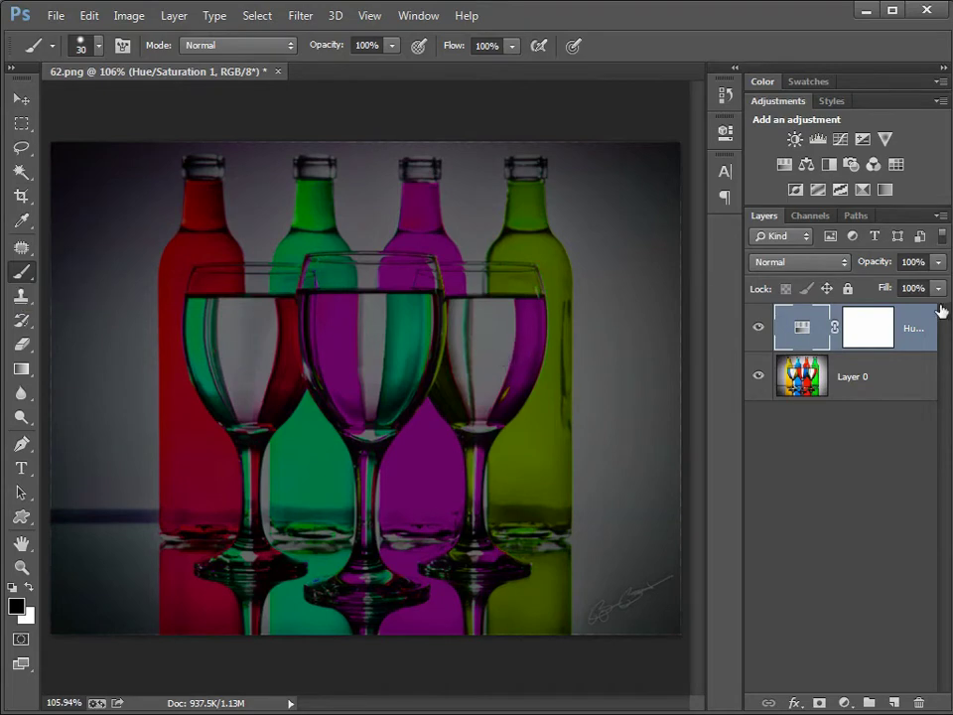
Paint black on the adjustment mask to reveal original colours on the right glass bowl
{"action": "left_click", "coordinate": [867, 328]}
{"action": "key", "text": "x"}
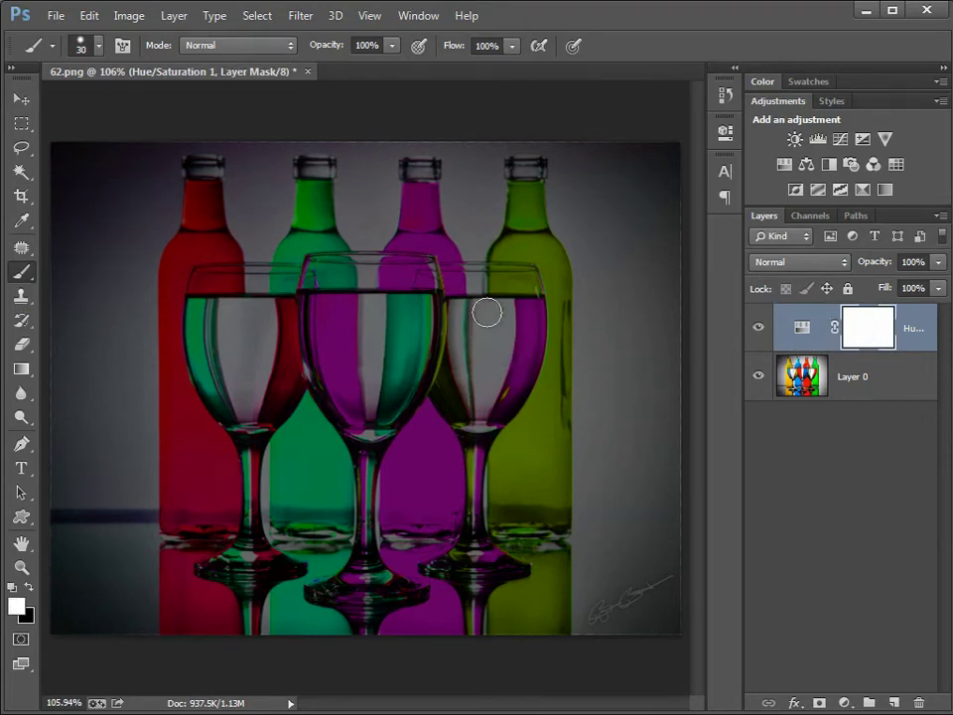
{"action": "scroll", "coordinate": [544, 293], "scroll_direction": "up", "scroll_amount": 3}
{"action": "left_click_drag", "start_coordinate": [550, 283], "coordinate": [395, 323]}
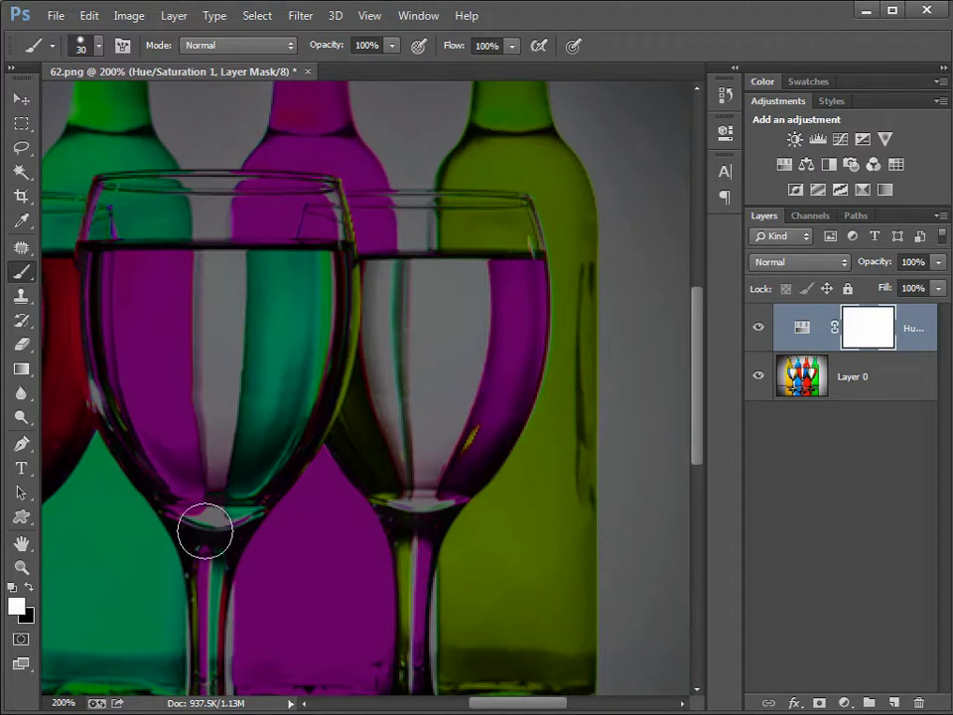
{"action": "key", "text": "z"}
{"action": "key", "text": "x"}
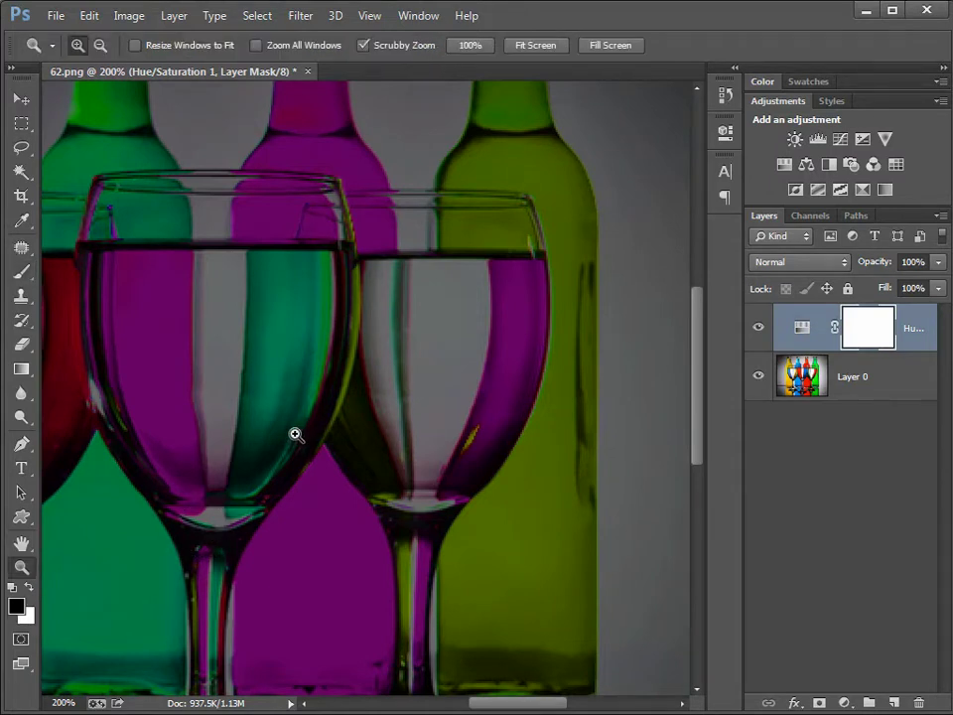
{"action": "key", "text": "b"}
{"action": "mouse_move", "coordinate": [373, 227]}
{"action": "left_mouse_down"}
{"action": "mouse_move", "coordinate": [393, 307]}
{"action": "mouse_move", "coordinate": [357, 436]}
{"action": "mouse_move", "coordinate": [488, 393]}
{"action": "mouse_move", "coordinate": [485, 213]}
{"action": "mouse_move", "coordinate": [493, 323]}
{"action": "left_mouse_up"}
{"action": "scroll", "coordinate": [447, 436], "scroll_direction": "down", "scroll_amount": 5}
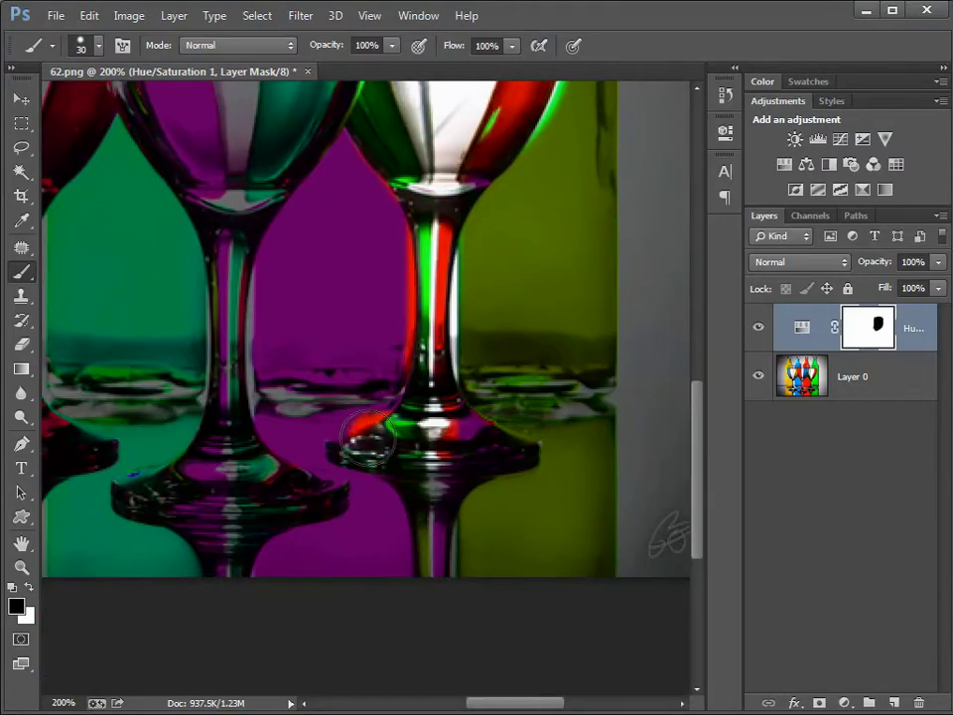
{"action": "mouse_move", "coordinate": [427, 259]}
{"action": "left_mouse_down"}
{"action": "mouse_move", "coordinate": [470, 446]}
{"action": "mouse_move", "coordinate": [414, 441]}
{"action": "left_mouse_up"}
{"action": "key", "text": "ctrl+0"}
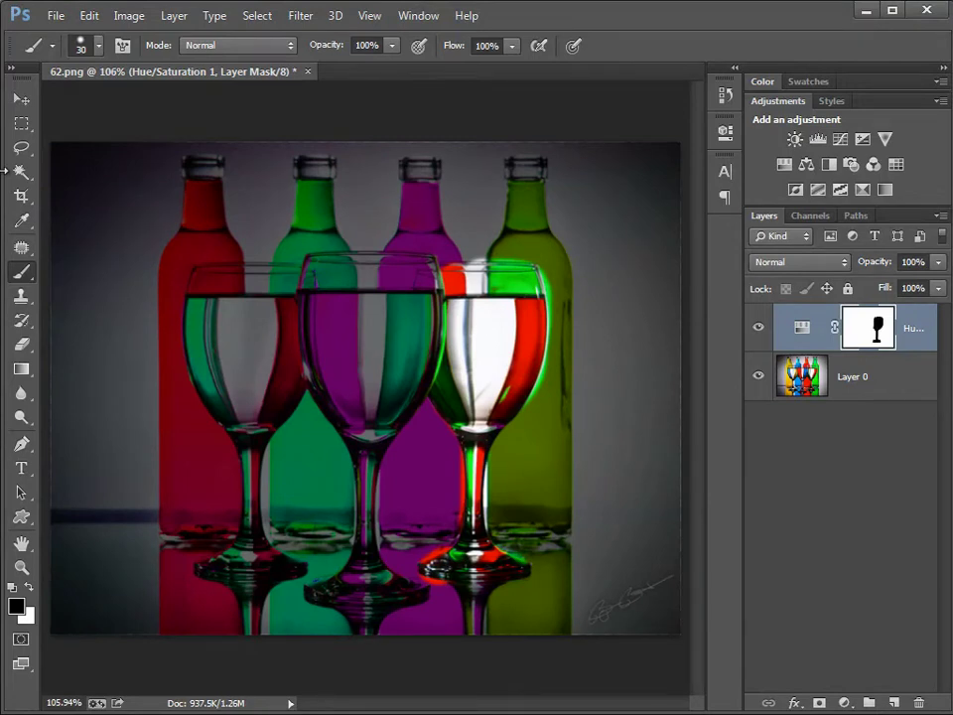
Check the result by toggling Layer 0 and the mask, then delete the Hue/Saturation layer
{"action": "left_click", "coordinate": [756, 377]}
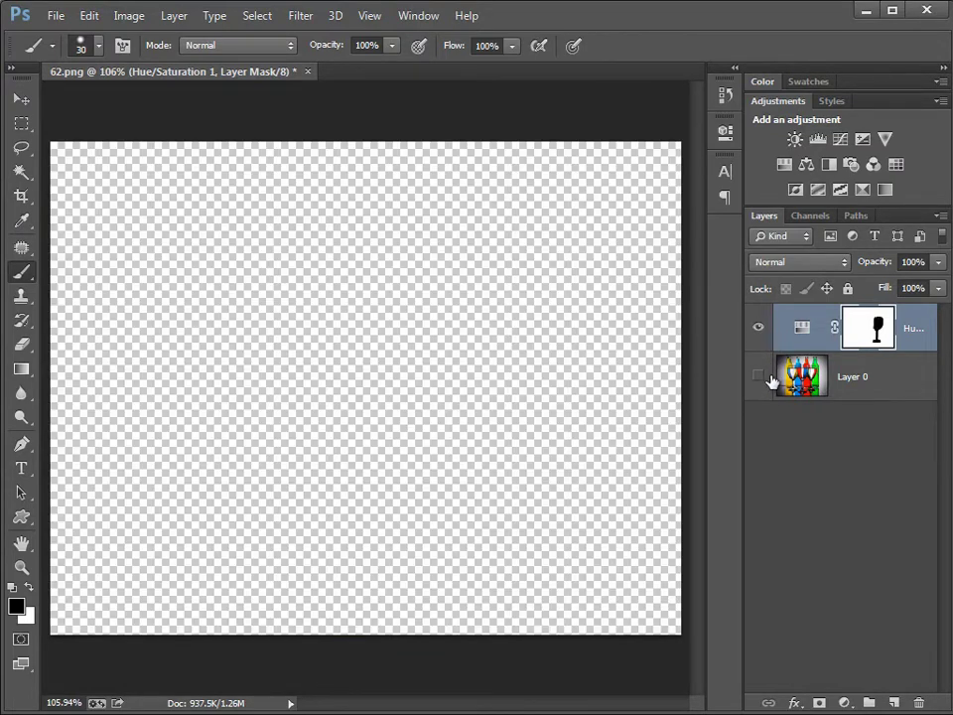
{"action": "left_click", "coordinate": [759, 377]}
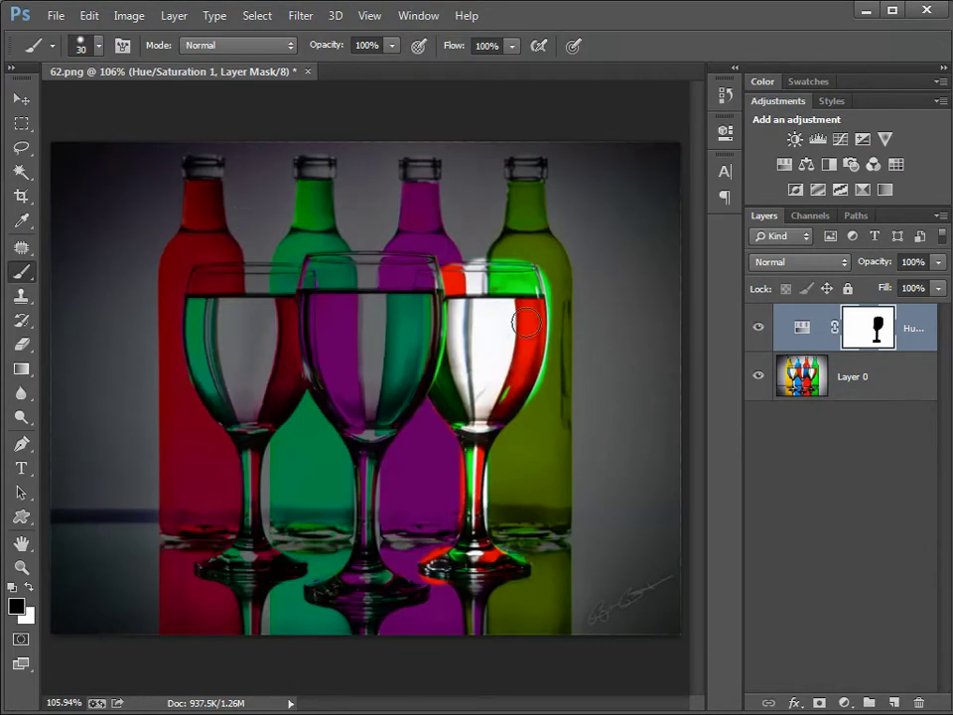
{"action": "left_click", "coordinate": [878, 330], "text": "alt"}
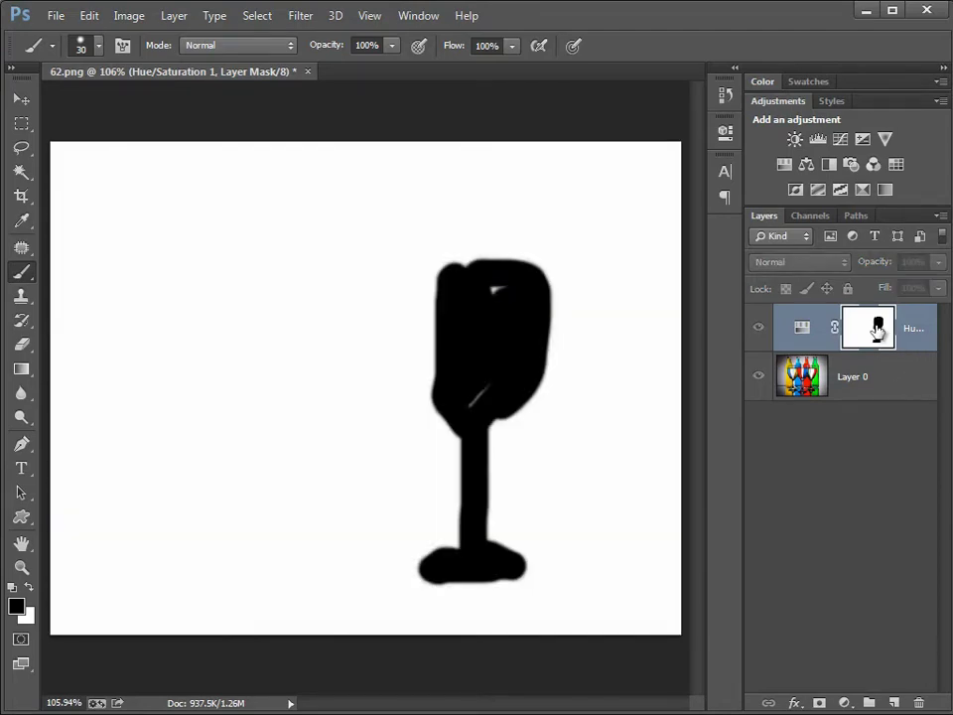
{"action": "left_click", "coordinate": [754, 332]}
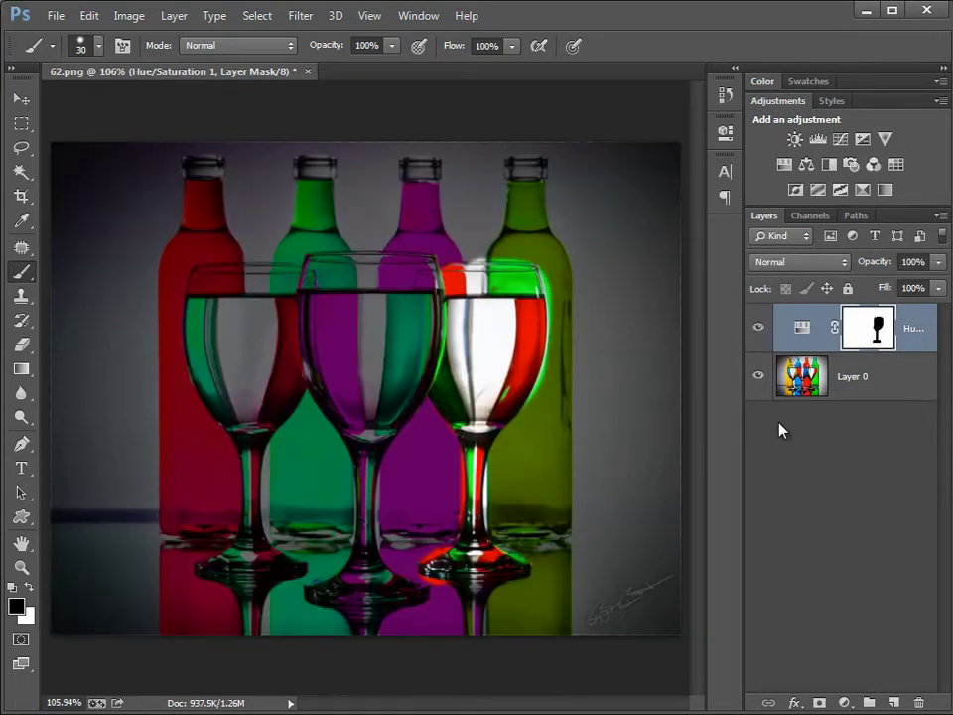
{"action": "key", "text": "v"}
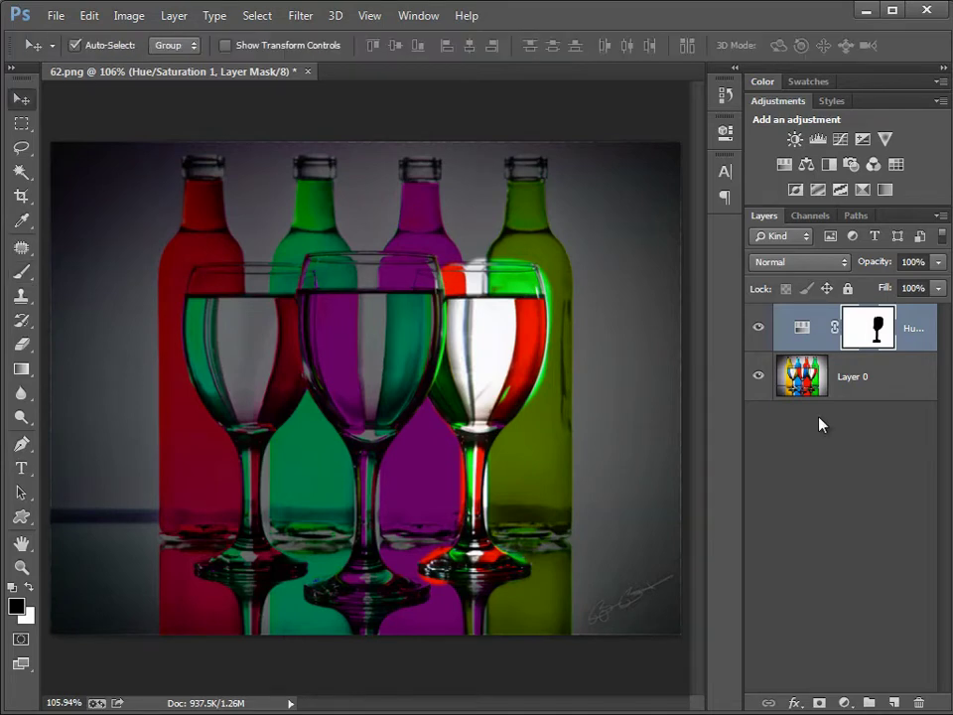
{"action": "key", "text": "Delete"}
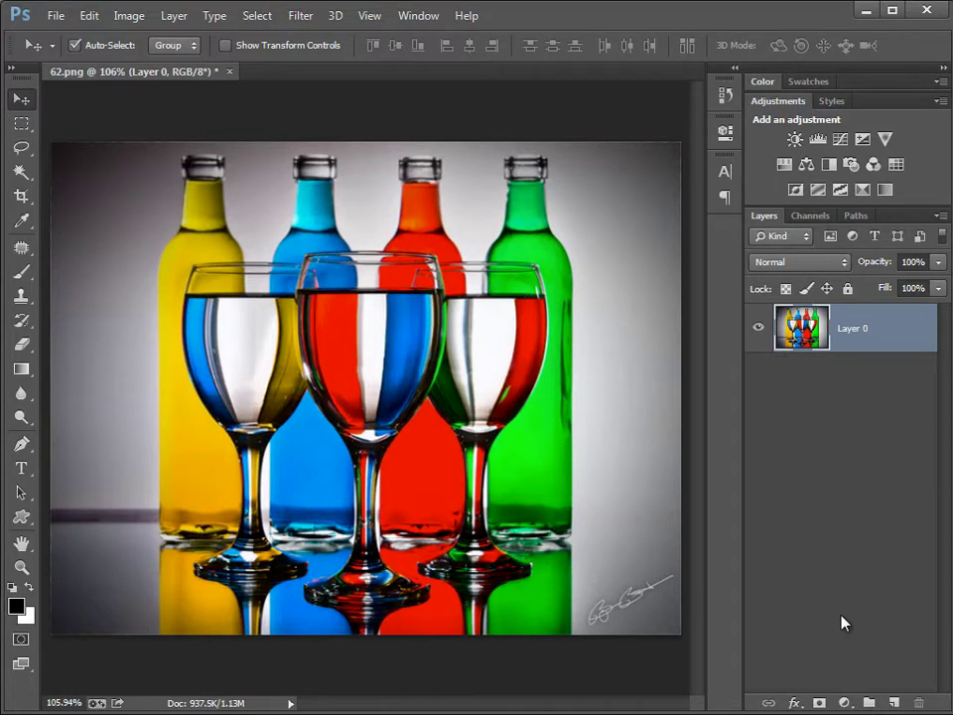
Duplicate Layer 0 with Ctrl+J and desaturate the copy to greyscale
{"action": "key", "text": "ctrl+j"}
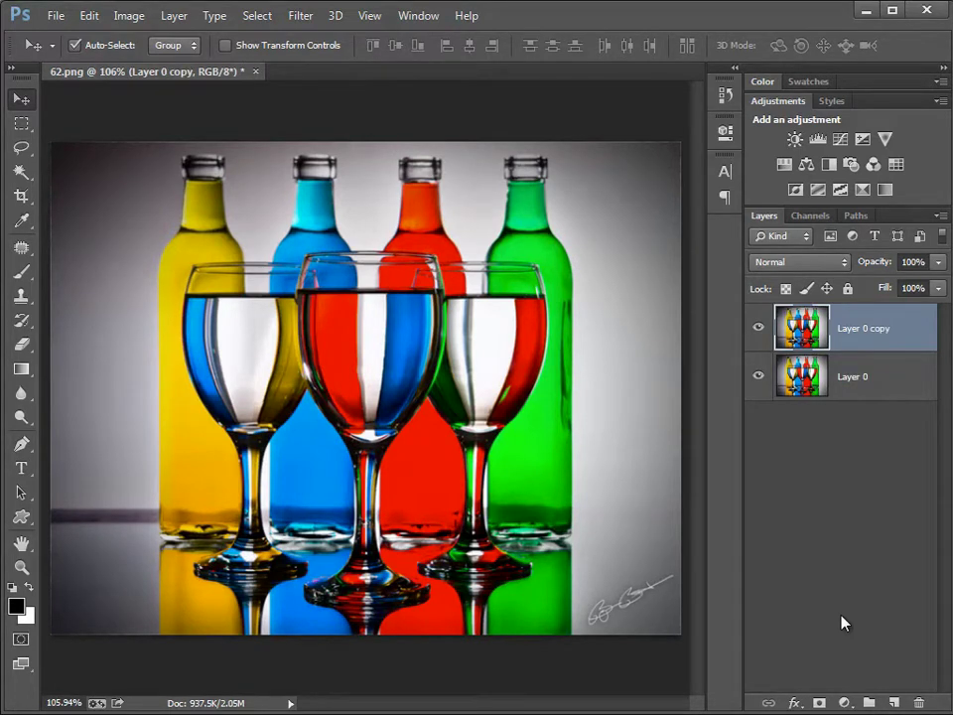
{"action": "left_click", "coordinate": [129, 16]}
{"action": "mouse_move", "coordinate": [157, 62]}
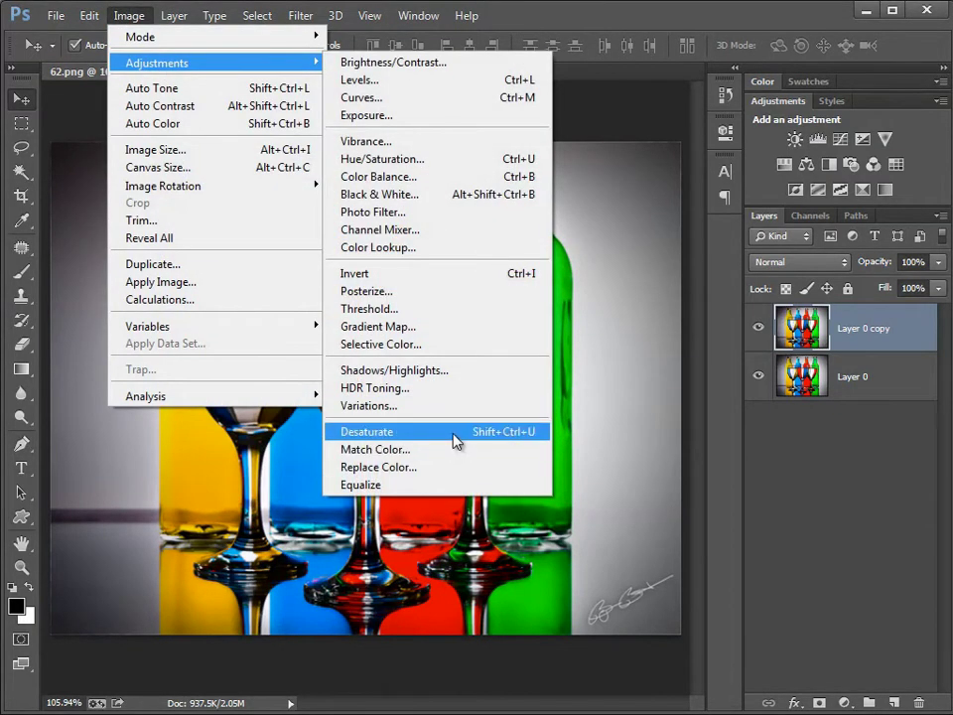
{"action": "left_click", "coordinate": [453, 433]}
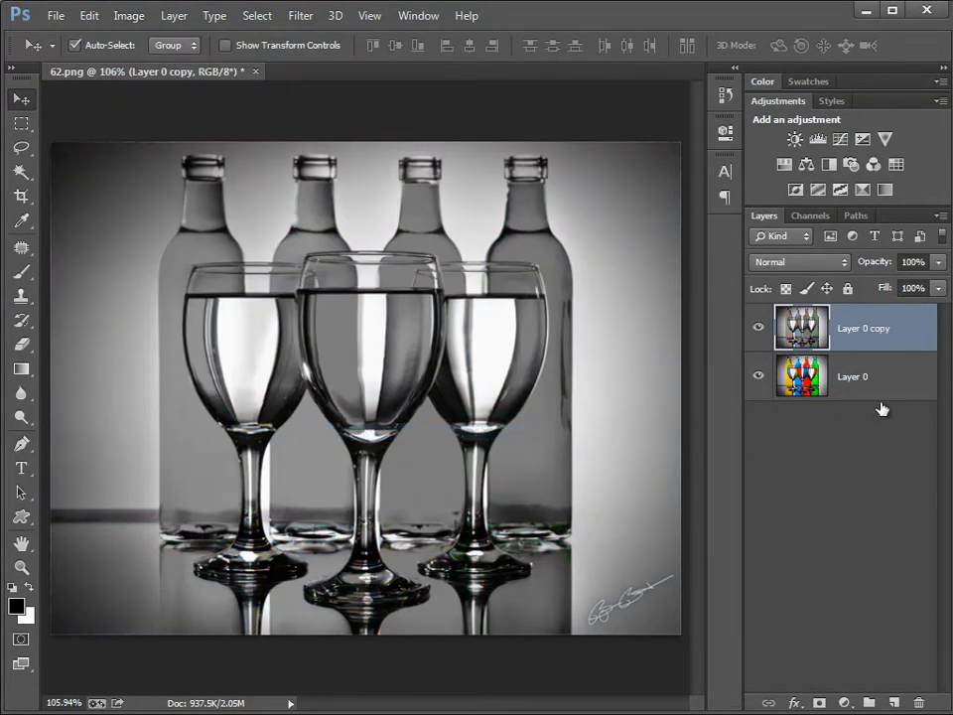
{"action": "left_click", "coordinate": [174, 16]}
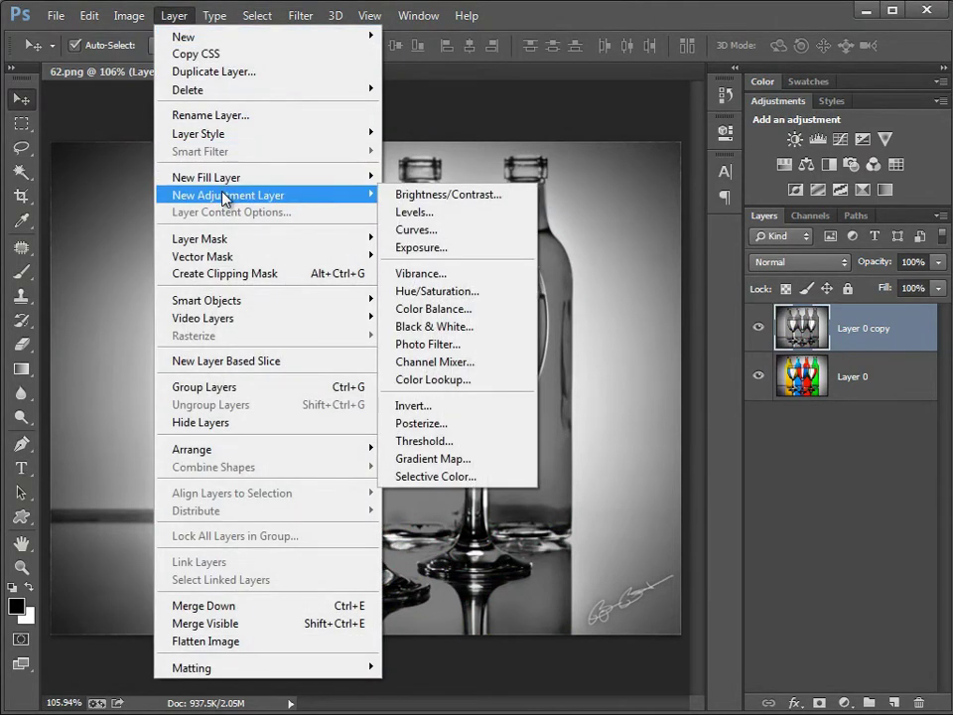
{"action": "mouse_move", "coordinate": [199, 238]}
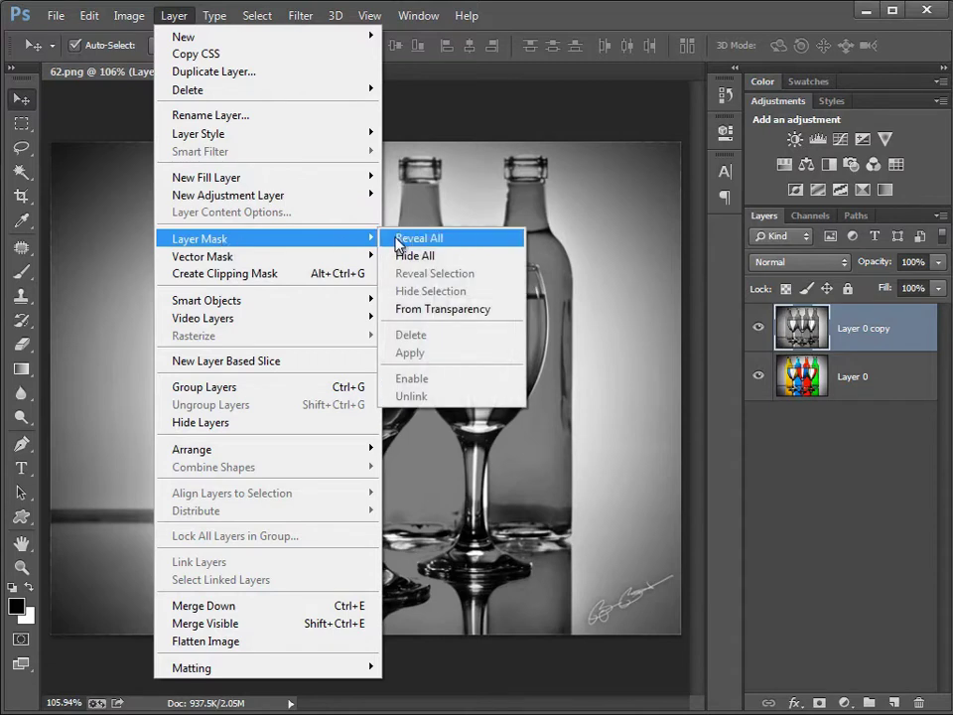
Add a Reveal All mask to Layer 0 copy and fill it with a horizontal Foreground to Background gradient
{"action": "left_click", "coordinate": [413, 243]}
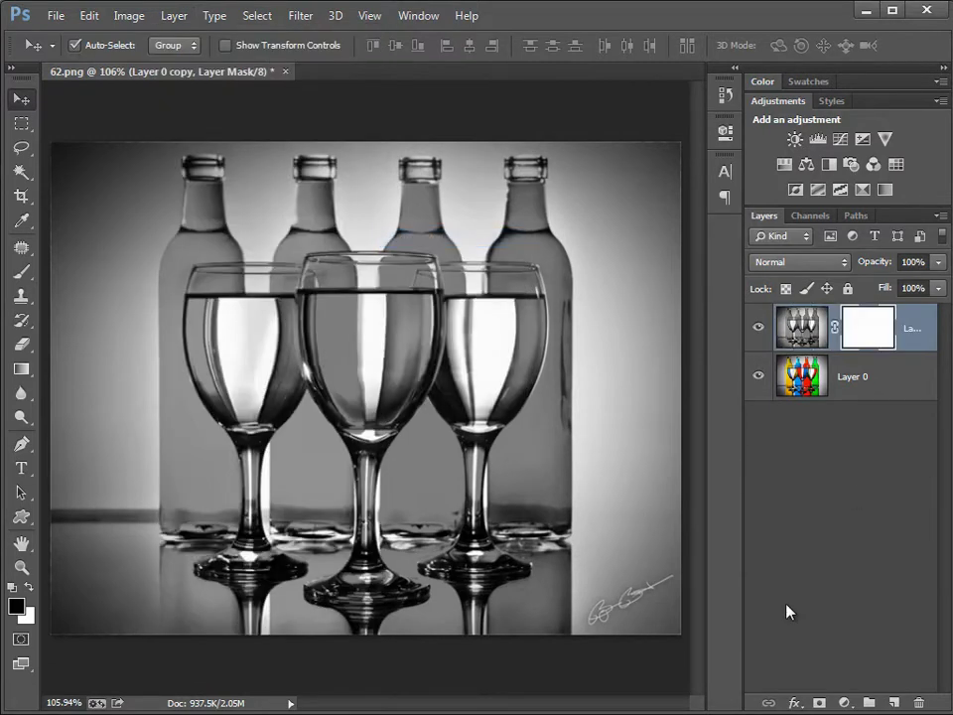
{"action": "left_click", "coordinate": [21, 368]}
{"action": "left_click", "coordinate": [71, 44]}
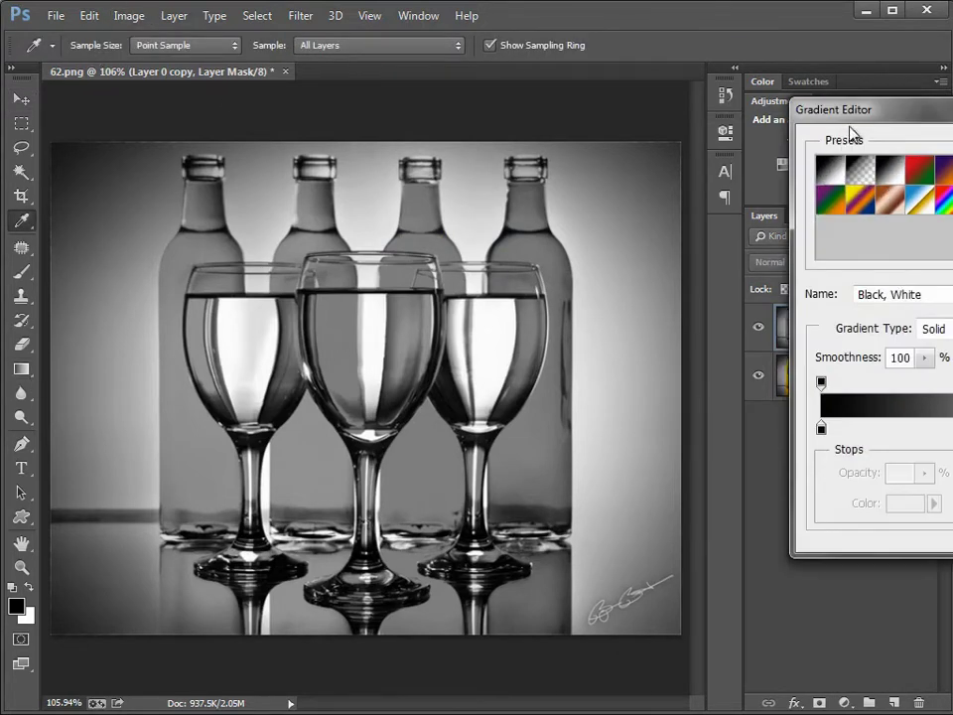
{"action": "left_click_drag", "start_coordinate": [849, 134], "coordinate": [188, 127]}
{"action": "left_click", "coordinate": [164, 183]}
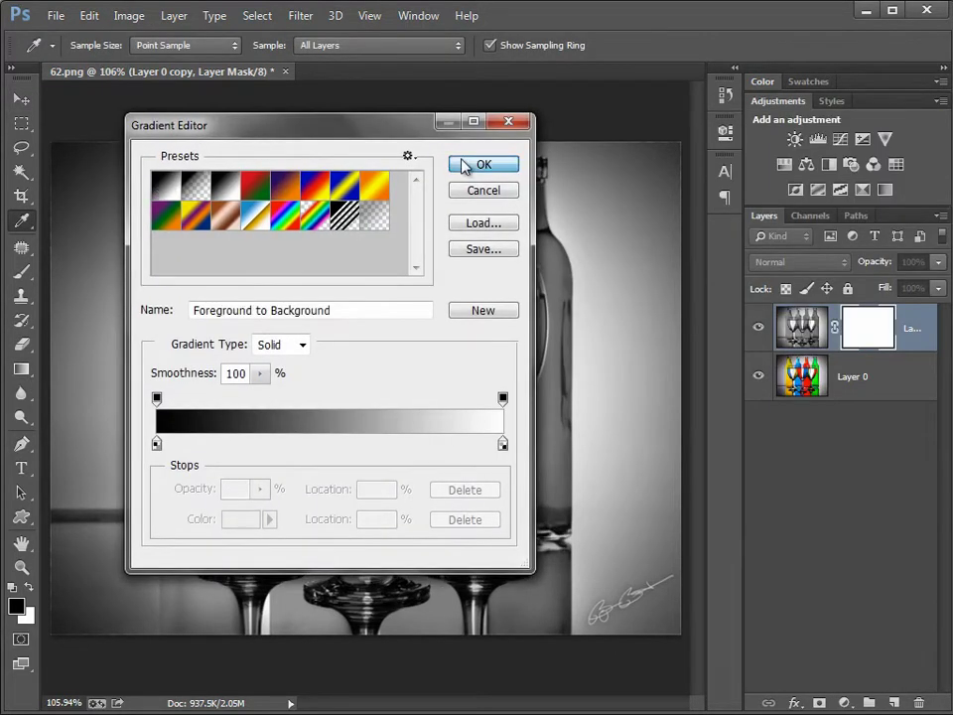
{"action": "left_click", "coordinate": [481, 165]}
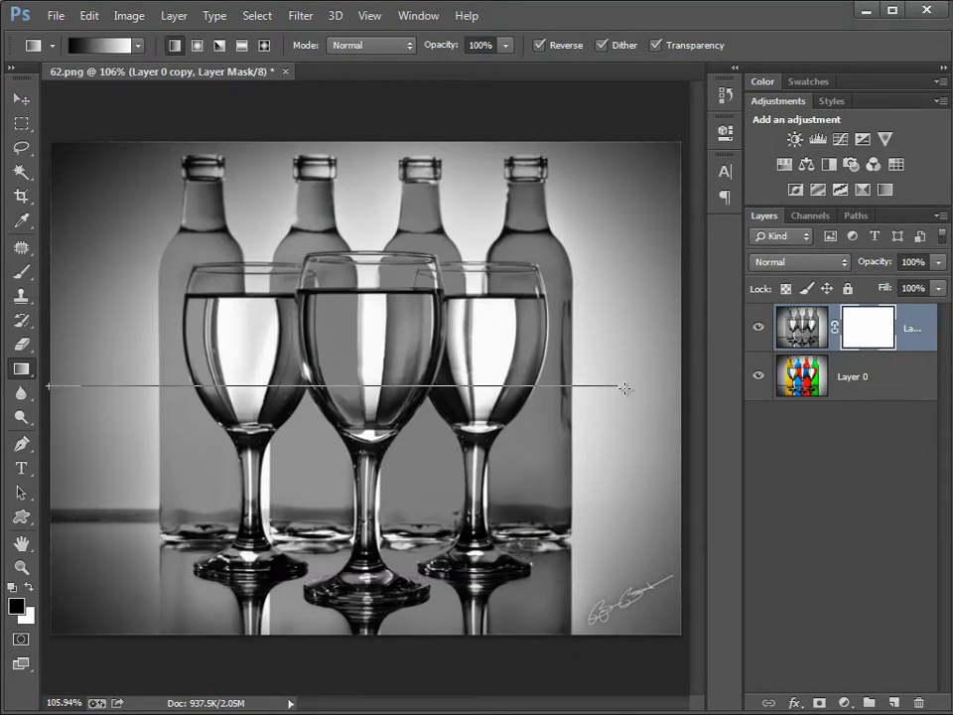
{"action": "left_click_drag", "start_coordinate": [47, 385], "coordinate": [708, 385]}
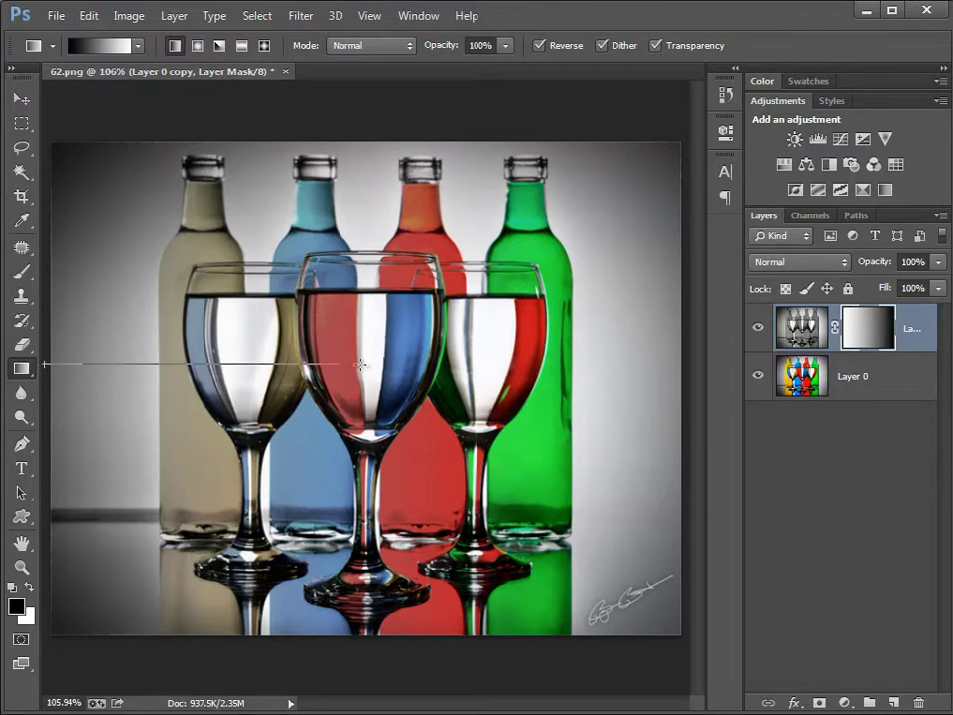
Redraw the Normal-mode mask gradient vertically so colour shows only at the bottom
{"action": "left_click_drag", "start_coordinate": [48, 366], "coordinate": [369, 365]}
{"action": "left_click_drag", "start_coordinate": [48, 366], "coordinate": [702, 366]}
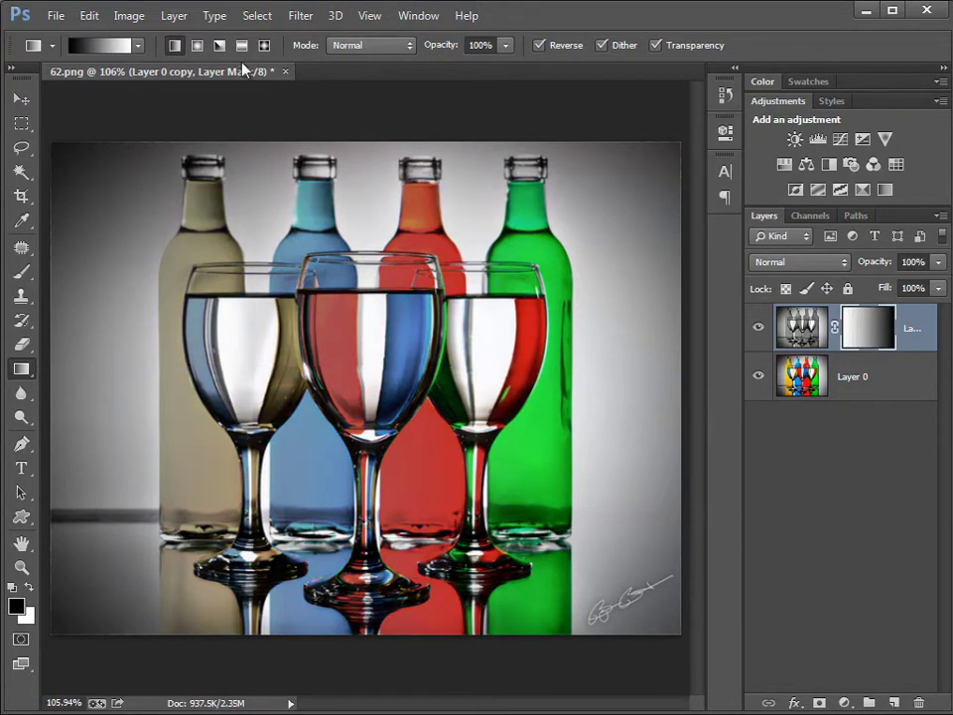
{"action": "left_click", "coordinate": [385, 45]}
{"action": "left_click", "coordinate": [206, 65]}
{"action": "mouse_move", "coordinate": [307, 181]}
{"action": "left_mouse_down"}
{"action": "mouse_move", "coordinate": [346, 134]}
{"action": "mouse_move", "coordinate": [373, 600]}
{"action": "mouse_move", "coordinate": [364, 169]}
{"action": "mouse_move", "coordinate": [386, 524]}
{"action": "left_mouse_up"}
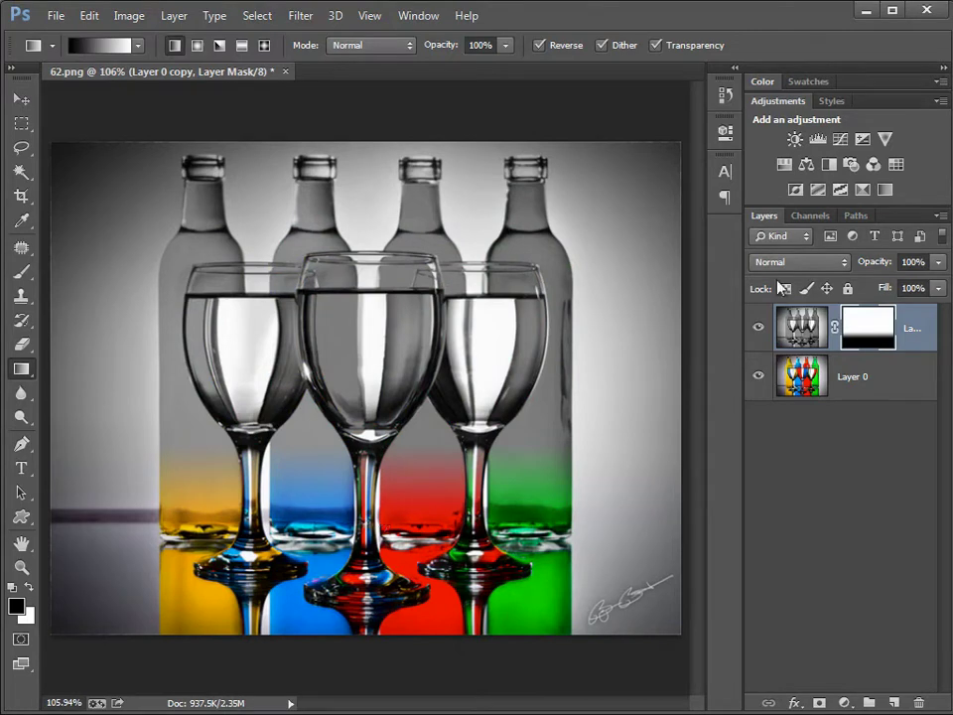
View the layer mask on its own, then return to the normal photo view
{"action": "left_click", "coordinate": [886, 327], "text": "alt"}
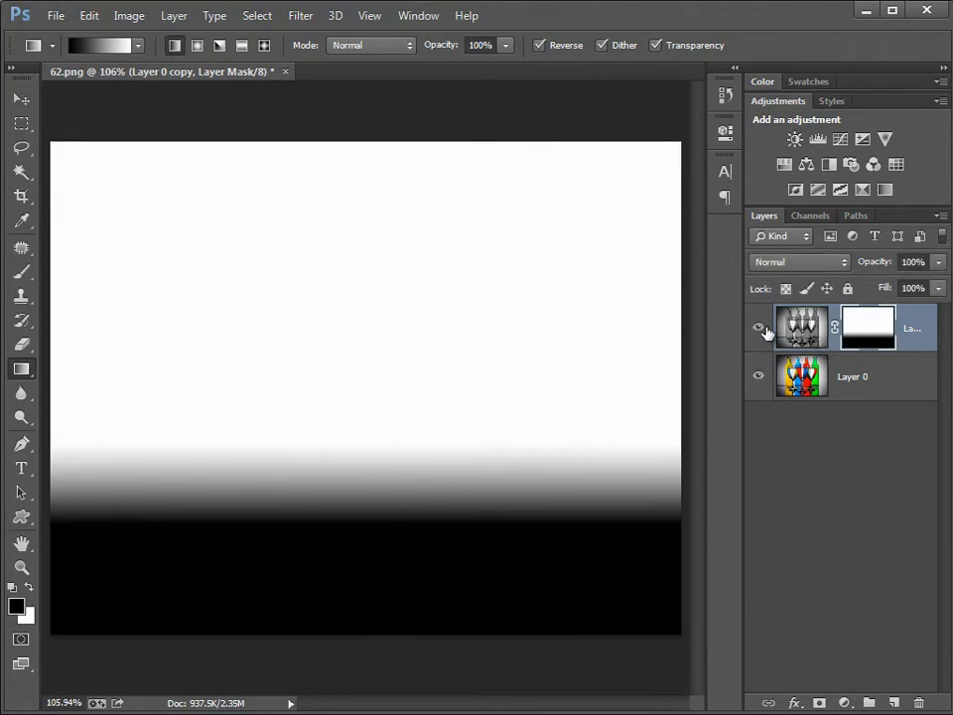
{"action": "left_click", "coordinate": [759, 327]}
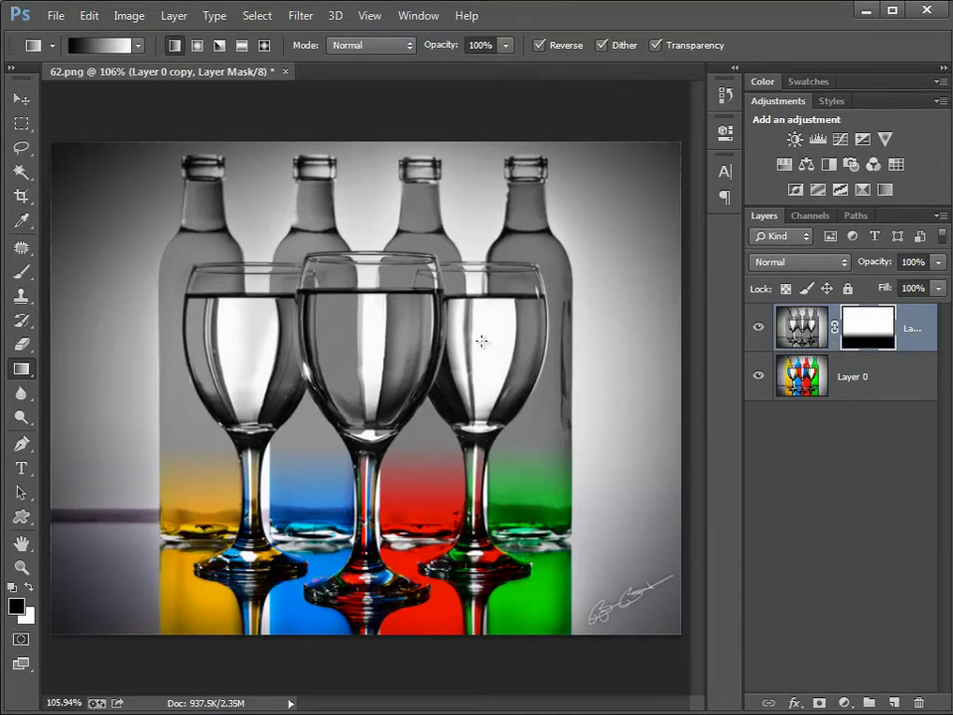
{"action": "left_click", "coordinate": [21, 99]}
{"action": "left_click_drag", "start_coordinate": [376, 455], "coordinate": [408, 309]}
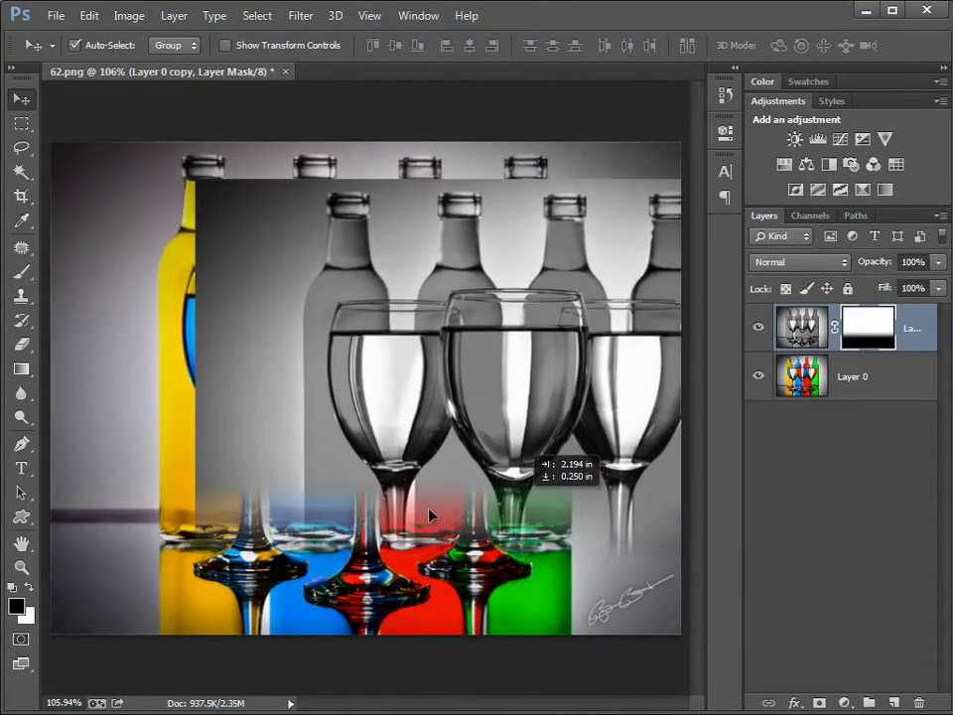
{"action": "mouse_move", "coordinate": [408, 310]}
{"action": "left_mouse_down"}
{"action": "mouse_move", "coordinate": [397, 416]}
{"action": "mouse_move", "coordinate": [416, 268]}
{"action": "mouse_move", "coordinate": [389, 382]}
{"action": "left_mouse_up"}
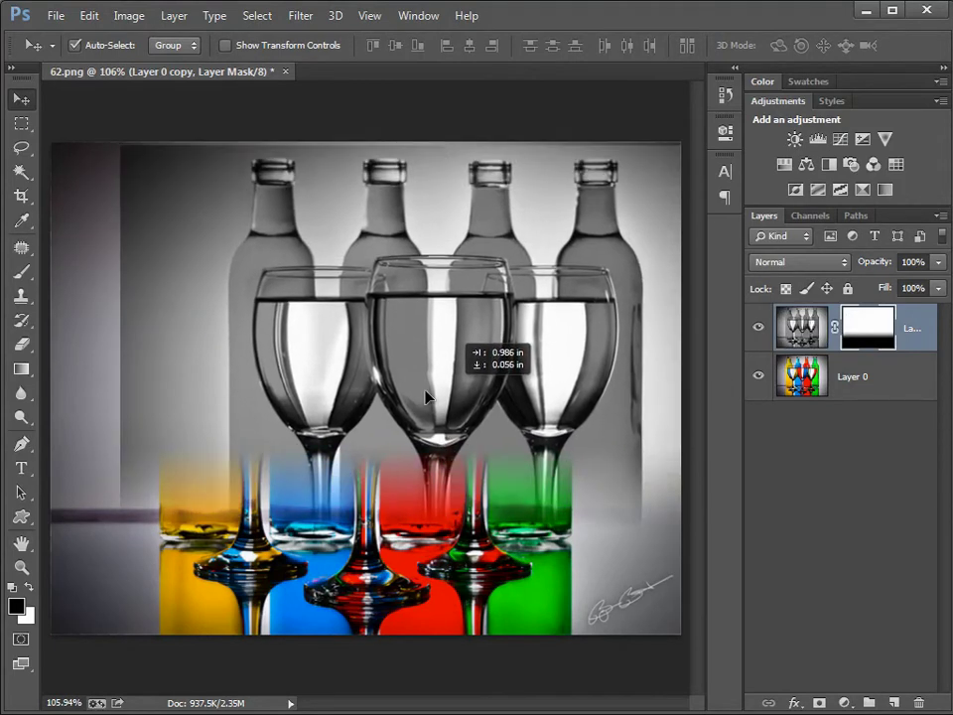
{"action": "mouse_move", "coordinate": [270, 292]}
{"action": "left_mouse_down"}
{"action": "mouse_move", "coordinate": [321, 248]}
{"action": "mouse_move", "coordinate": [327, 297]}
{"action": "mouse_move", "coordinate": [331, 254]}
{"action": "left_mouse_up"}
{"action": "mouse_move", "coordinate": [330, 354]}
{"action": "left_mouse_down"}
{"action": "mouse_move", "coordinate": [337, 425]}
{"action": "mouse_move", "coordinate": [337, 415]}
{"action": "left_mouse_up"}
{"action": "left_click", "coordinate": [830, 334]}
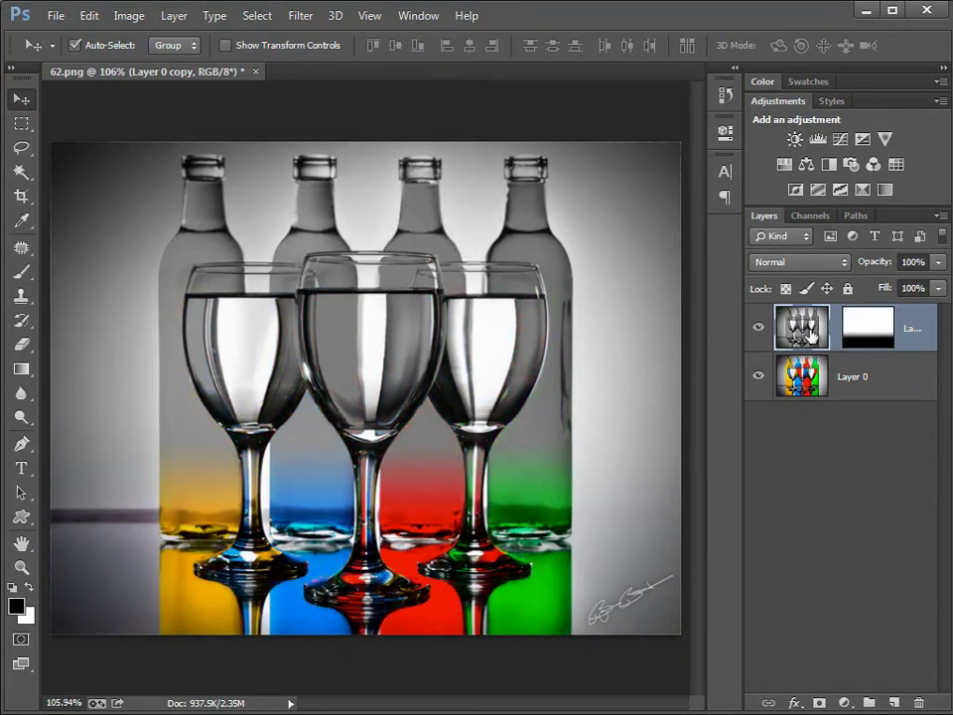
{"action": "left_click_drag", "start_coordinate": [612, 373], "coordinate": [516, 433]}
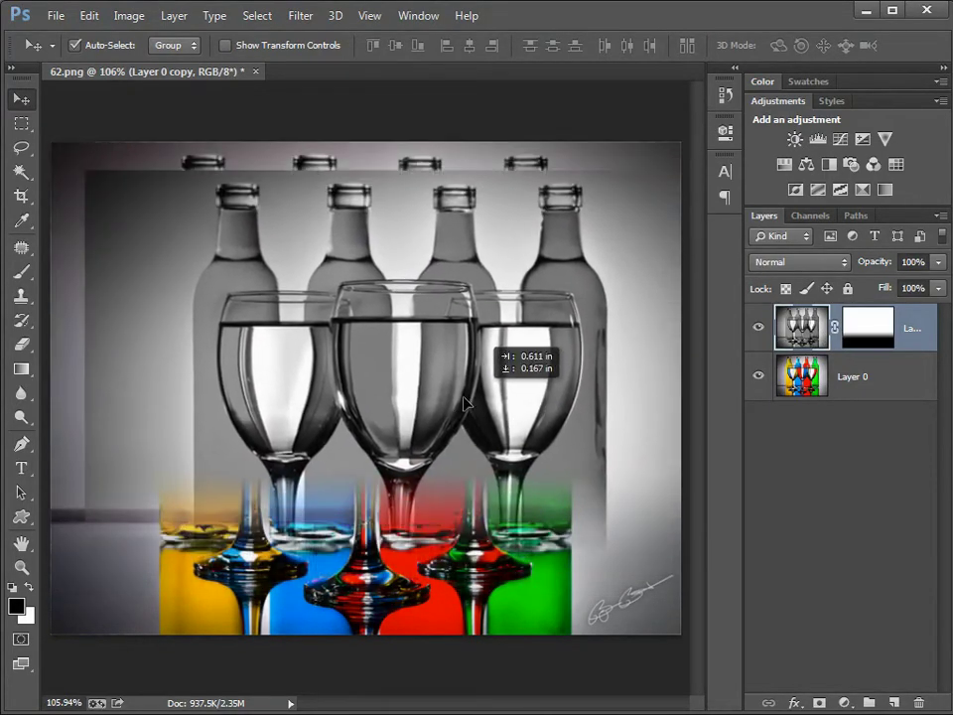
{"action": "left_click_drag", "start_coordinate": [516, 433], "coordinate": [457, 397]}
{"action": "key", "text": "ctrl+z"}
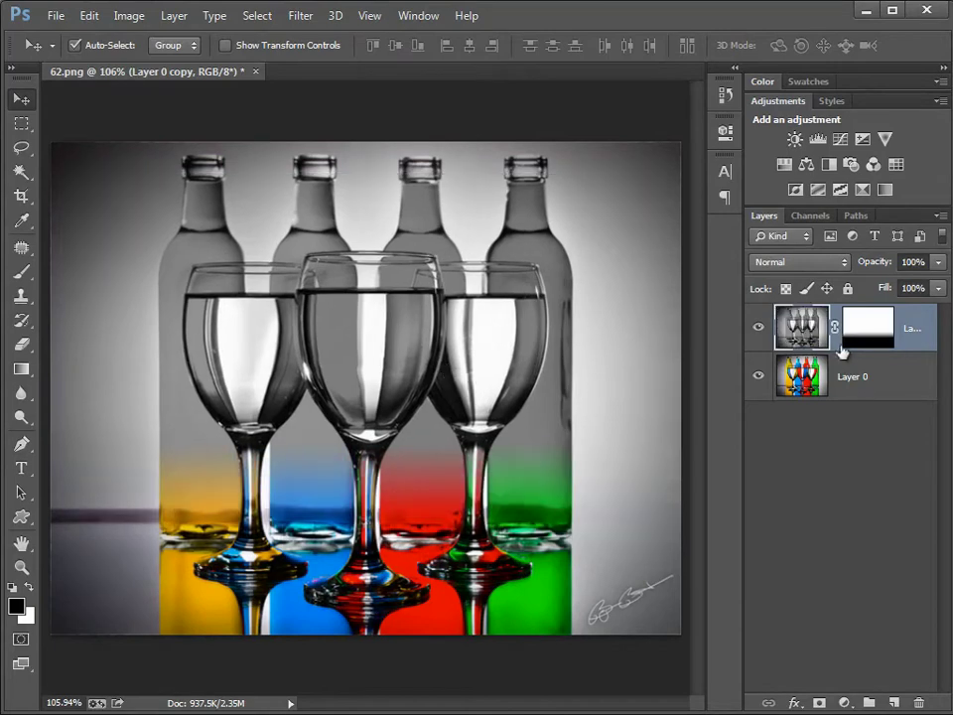
{"action": "left_click", "coordinate": [861, 330]}
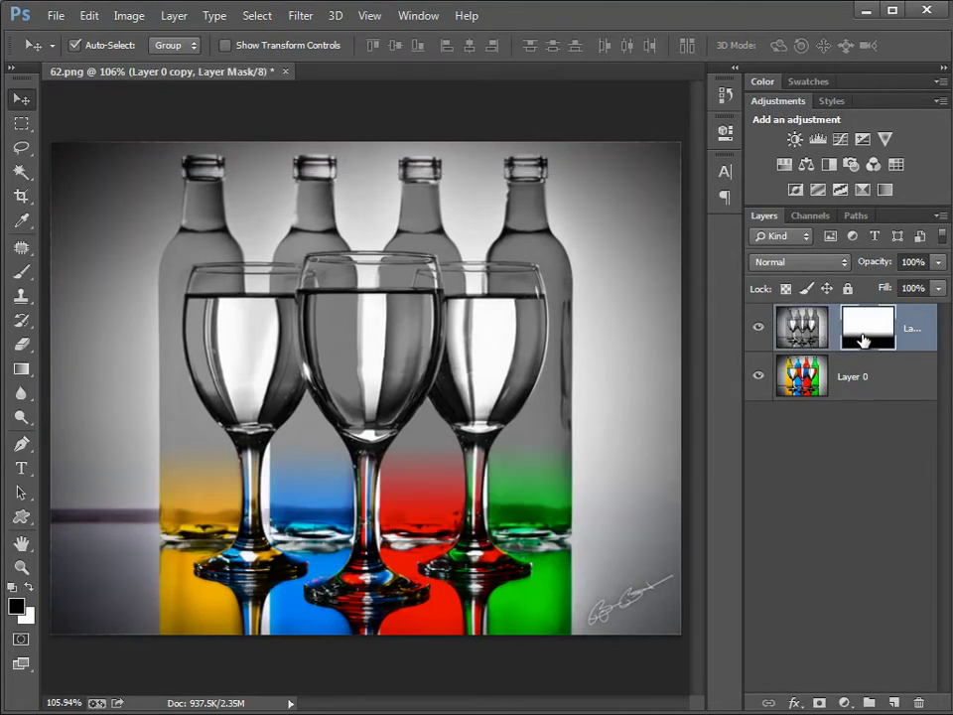
{"action": "left_click_drag", "start_coordinate": [447, 377], "coordinate": [427, 97]}
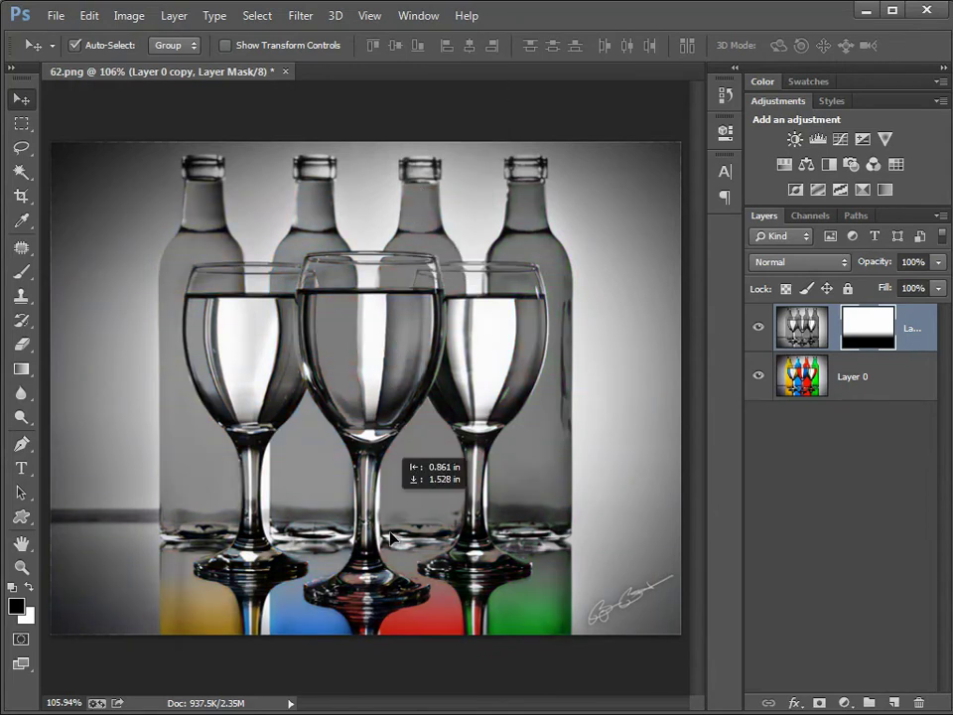
{"action": "left_click_drag", "start_coordinate": [427, 97], "coordinate": [362, 440]}
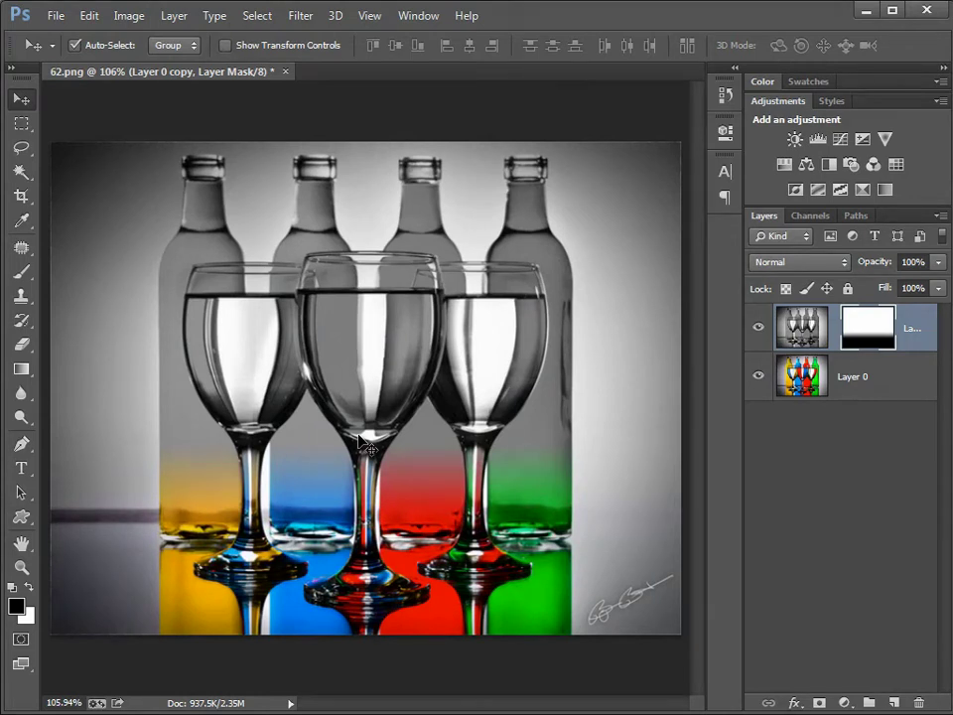
Delete the grey copy and give Layer 0 a white layer mask
{"action": "key", "text": "Delete"}
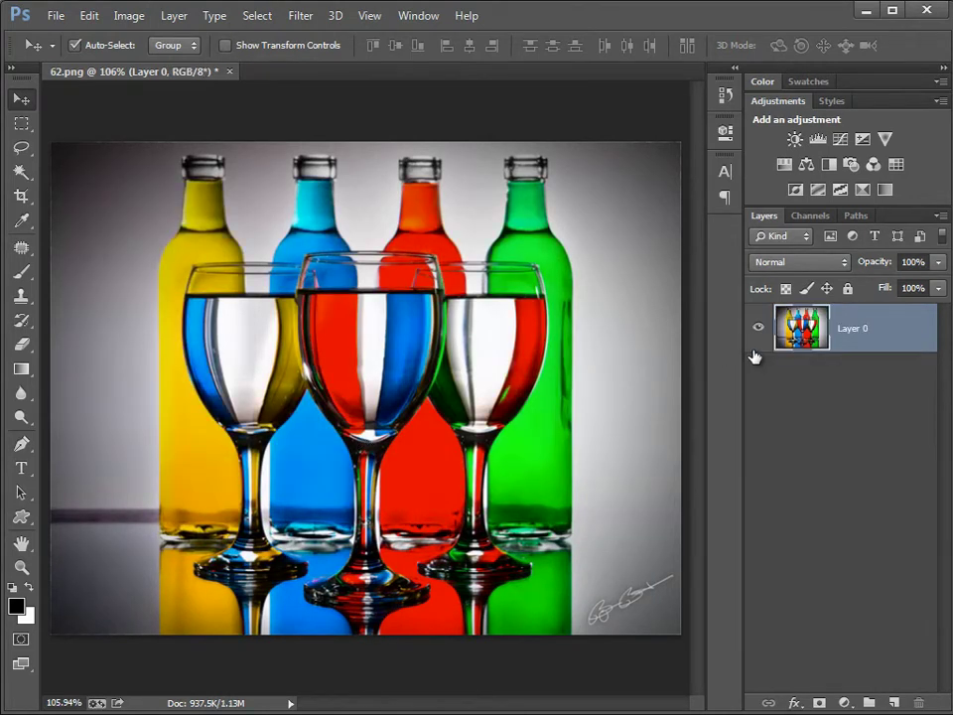
{"action": "left_click", "coordinate": [893, 704]}
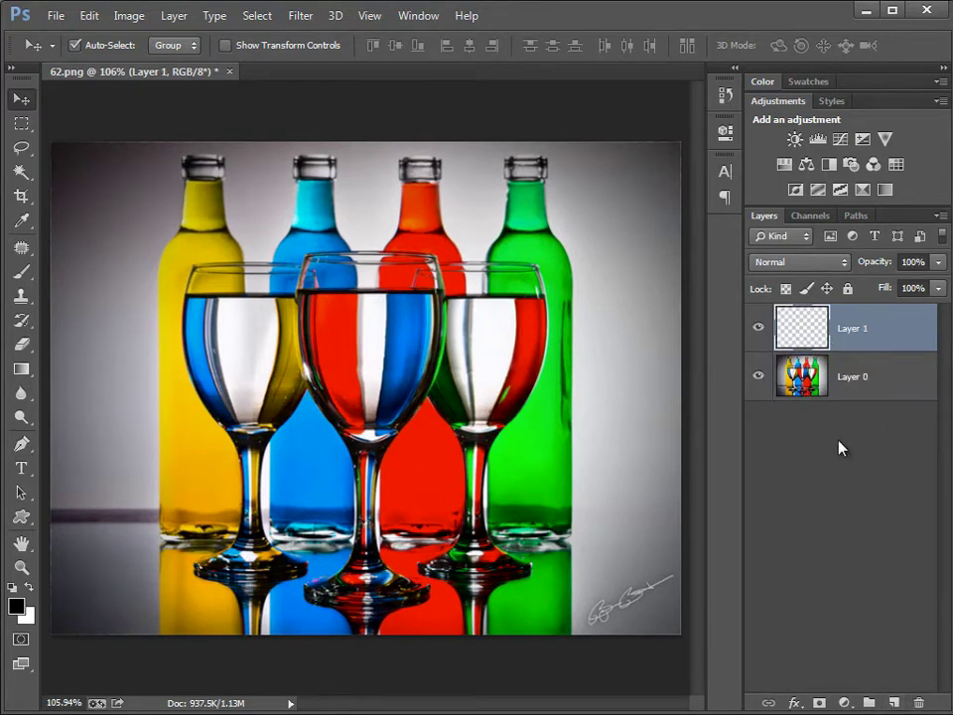
{"action": "key", "text": "Delete"}
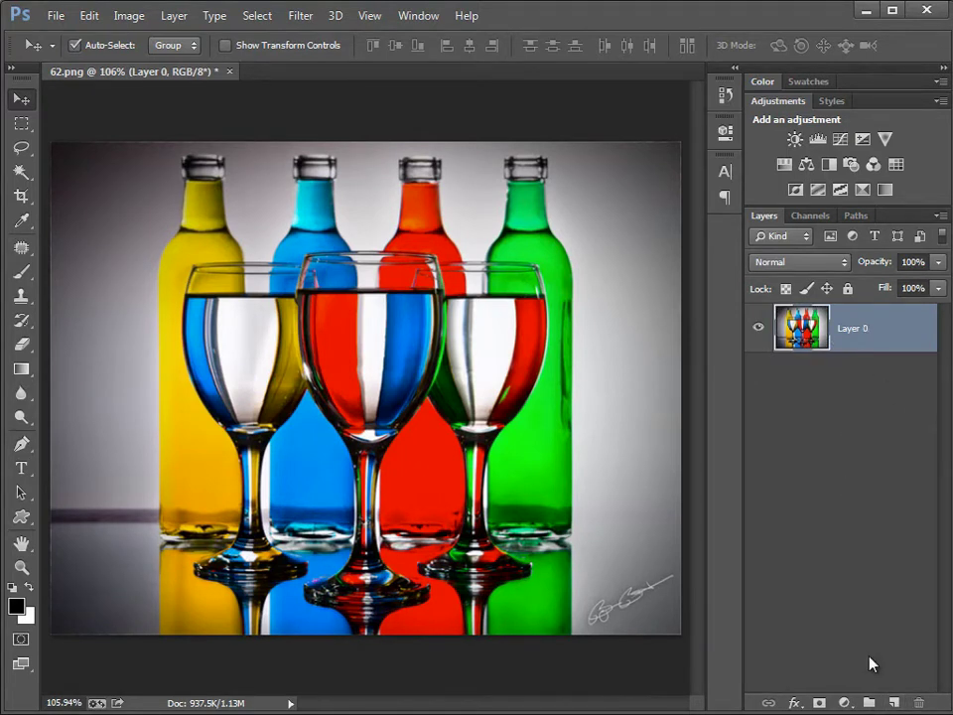
{"action": "left_click", "coordinate": [820, 704]}
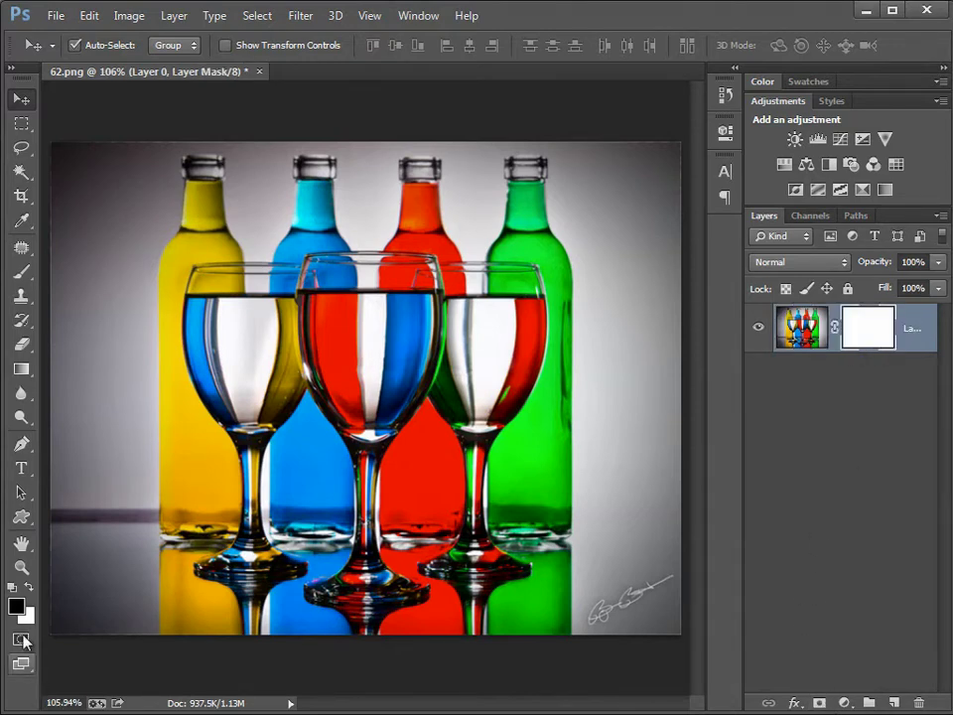
Set the foreground colour to 50% brightness grey, 808080
{"action": "left_click", "coordinate": [16, 605]}
{"action": "left_click", "coordinate": [400, 190]}
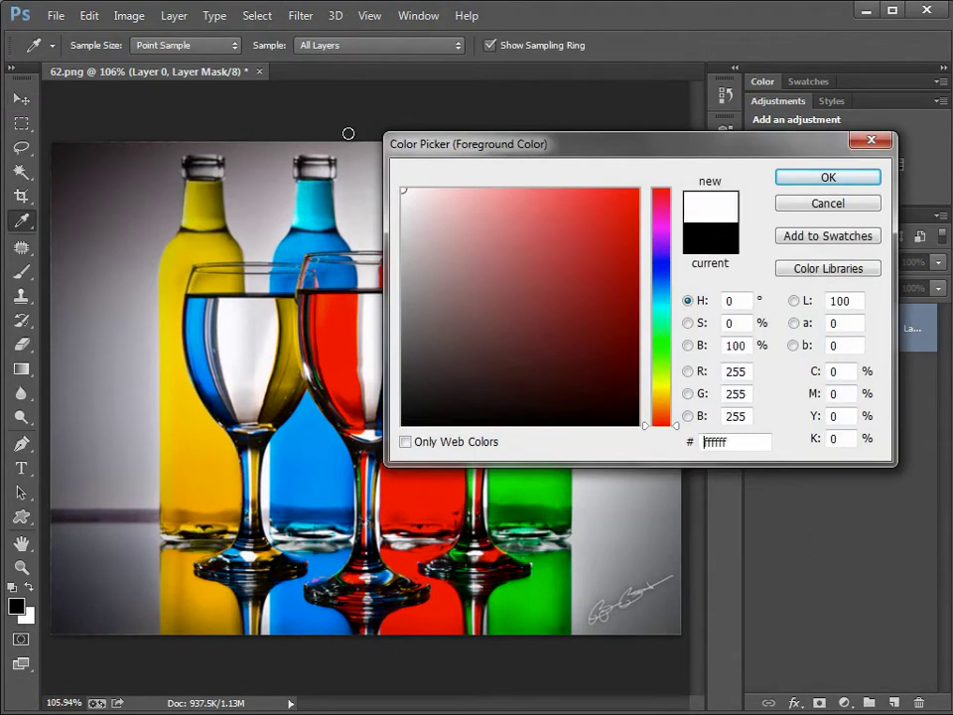
{"action": "left_click_drag", "start_coordinate": [422, 391], "coordinate": [421, 427]}
{"action": "left_click_drag", "start_coordinate": [402, 315], "coordinate": [354, 315]}
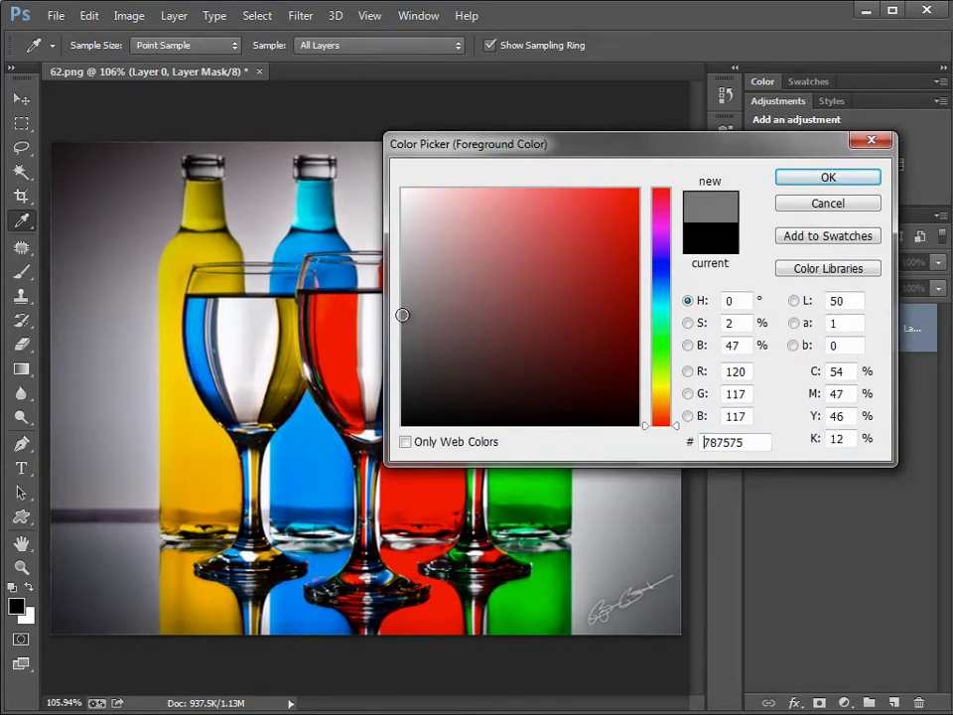
{"action": "double_click", "coordinate": [732, 345]}
{"action": "type", "text": "50"}
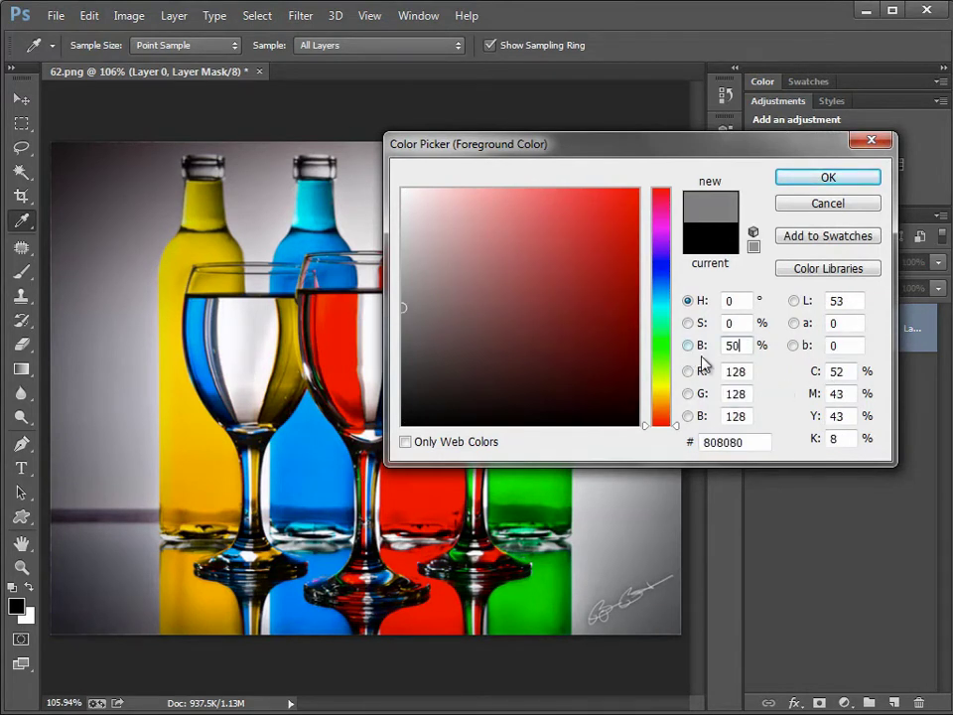
{"action": "double_click", "coordinate": [734, 371]}
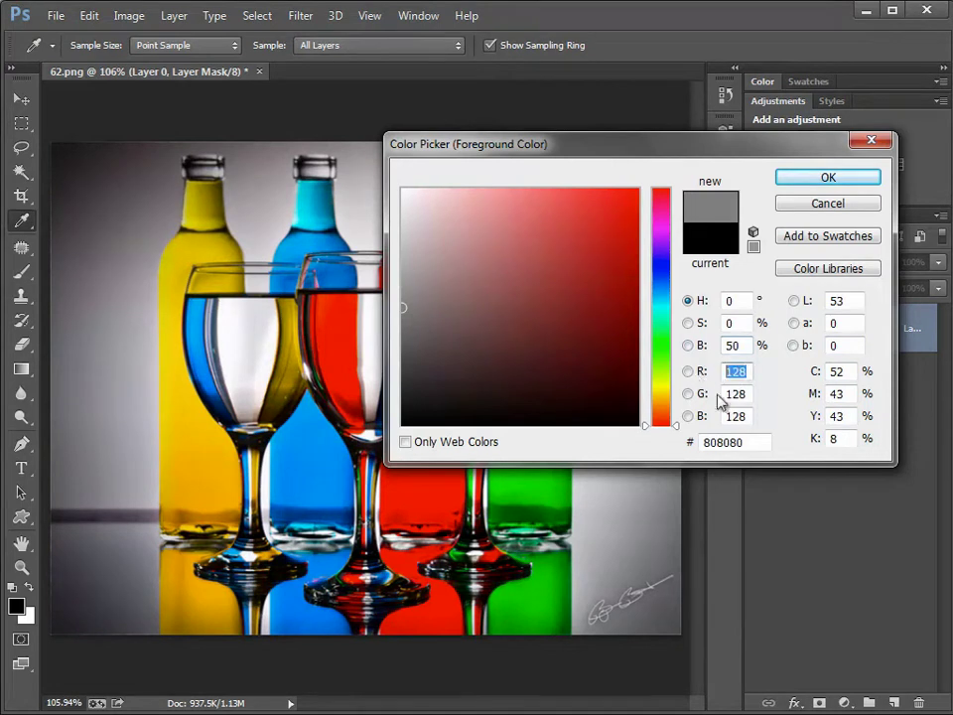
{"action": "double_click", "coordinate": [746, 394]}
{"action": "double_click", "coordinate": [742, 416]}
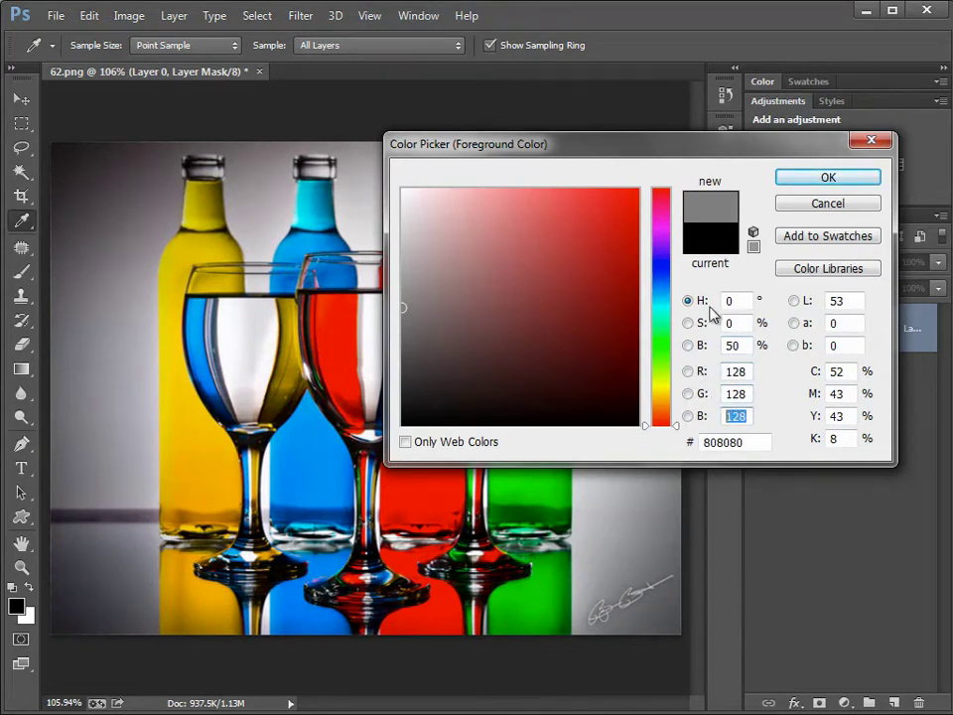
{"action": "double_click", "coordinate": [746, 345]}
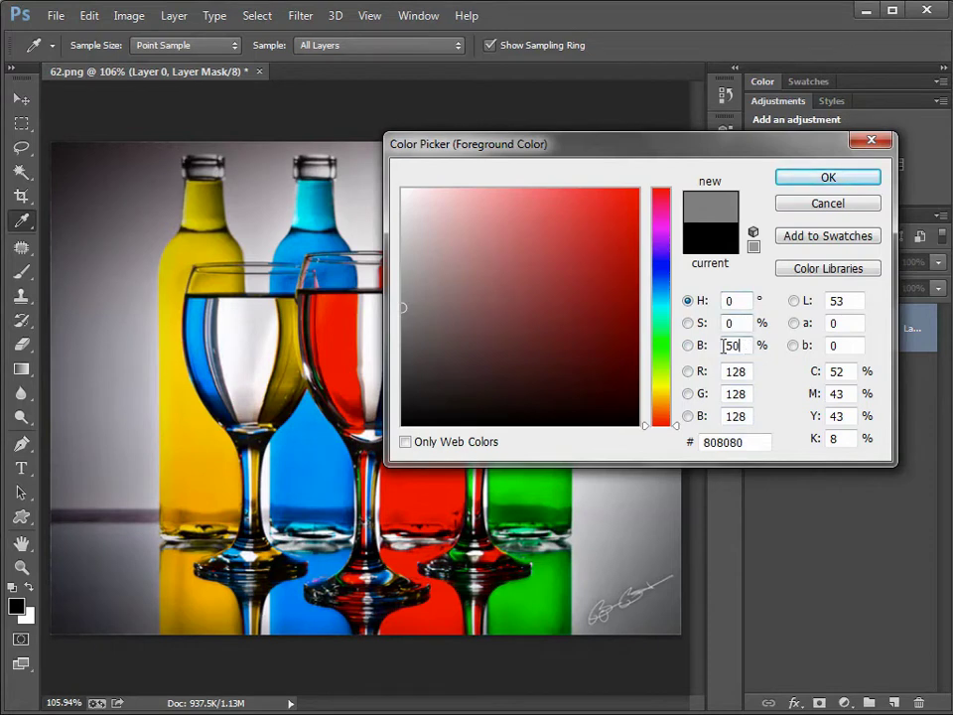
{"action": "left_click", "coordinate": [825, 179]}
{"action": "key", "text": "v"}
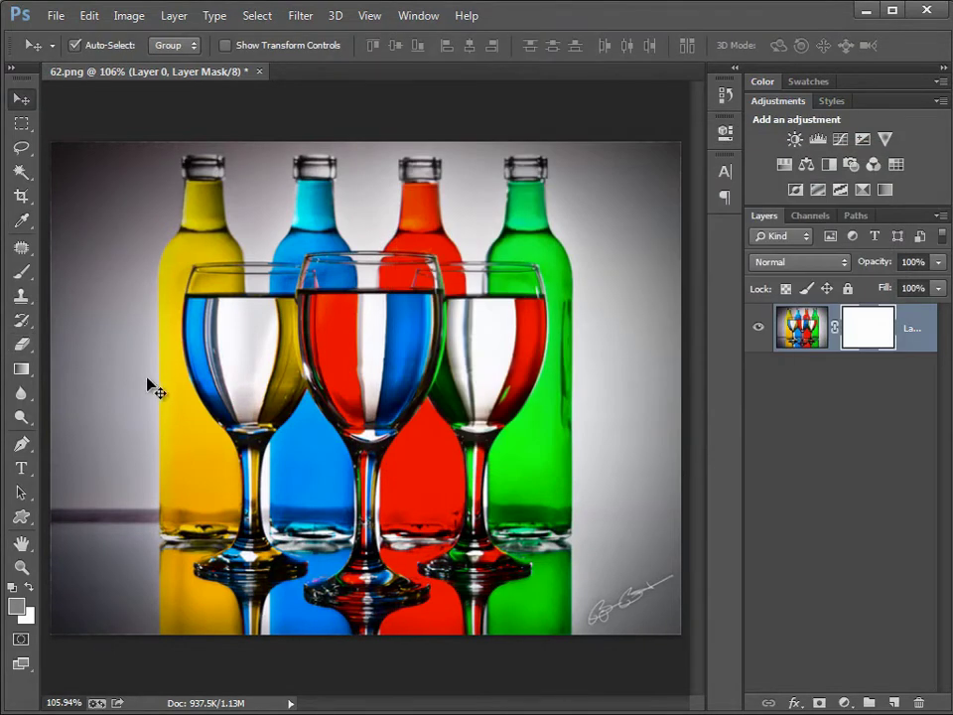
Select the standard Brush tool and enlarge it to 90 px
{"action": "left_click", "coordinate": [21, 246]}
{"action": "left_click", "coordinate": [20, 270]}
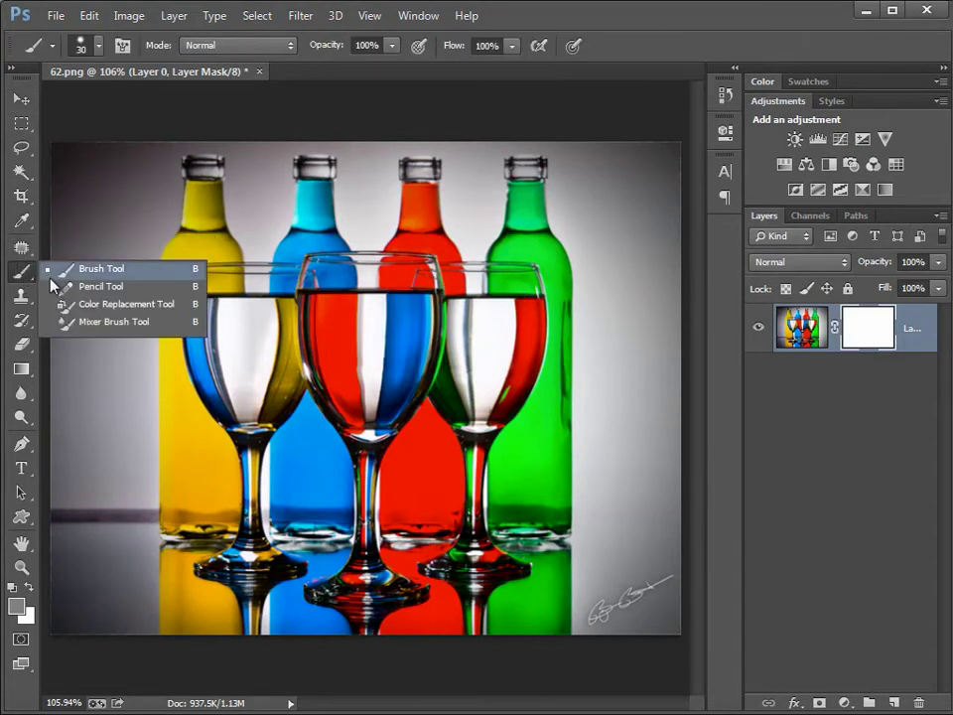
{"action": "left_click", "coordinate": [51, 274]}
{"action": "key", "text": "bracketright"}
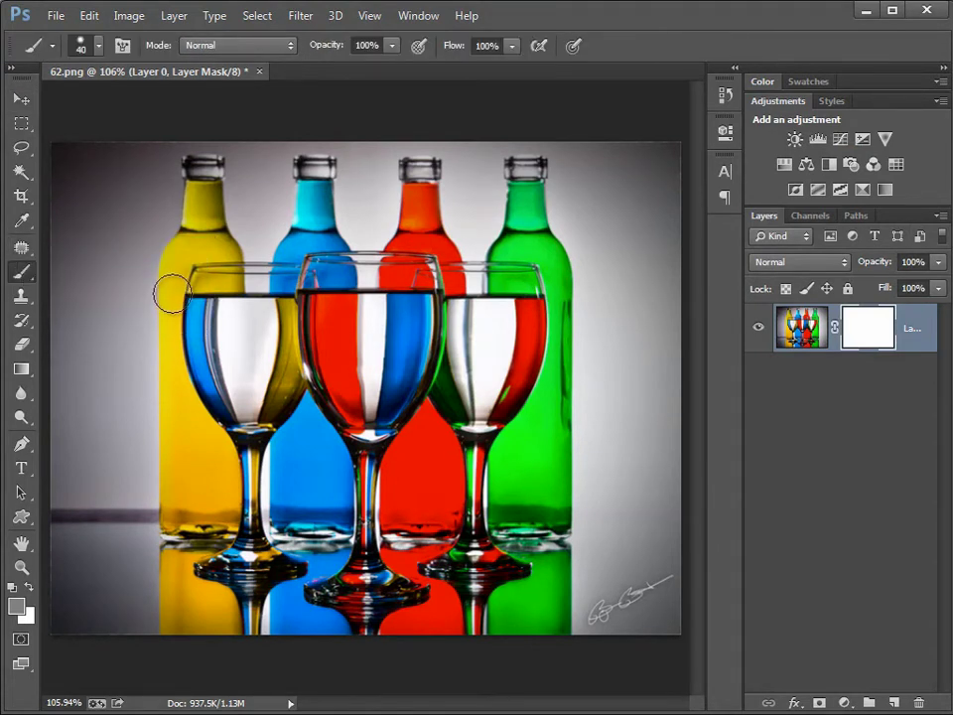
{"action": "key", "text": "bracketright"}
{"action": "key", "text": "bracketright"}
{"action": "key", "text": "bracketright"}
{"action": "key", "text": "bracketright"}
{"action": "key", "text": "bracketright"}
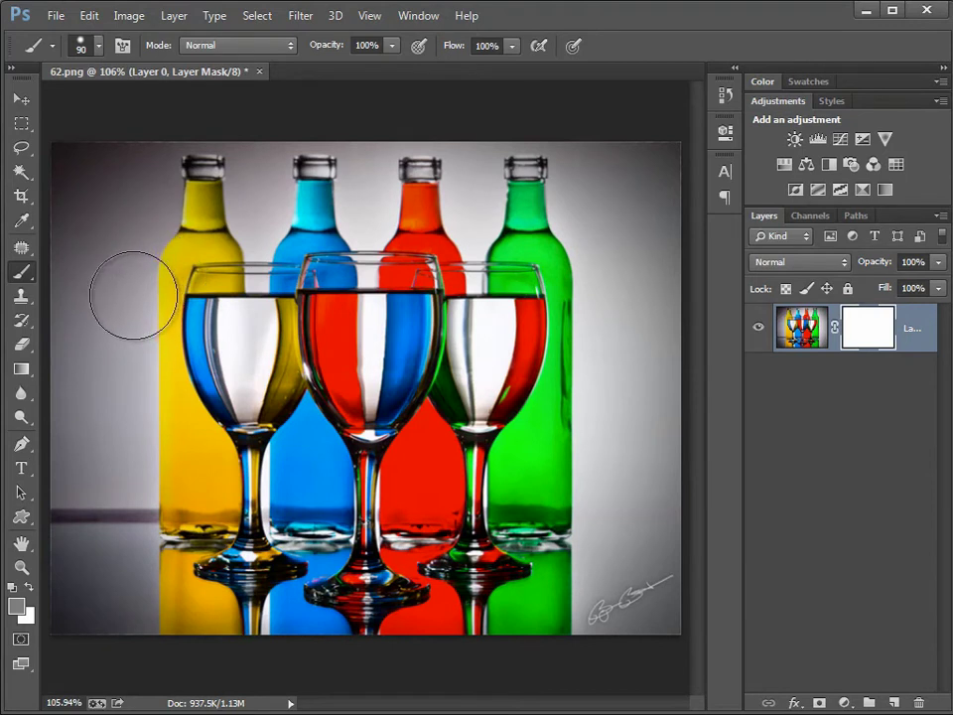
Paint trial grey bands on Layer 0's mask, undo them, and start a new document
{"action": "mouse_move", "coordinate": [80, 287]}
{"action": "left_mouse_down"}
{"action": "mouse_move", "coordinate": [234, 296]}
{"action": "mouse_move", "coordinate": [521, 258]}
{"action": "mouse_move", "coordinate": [727, 260]}
{"action": "left_mouse_up"}
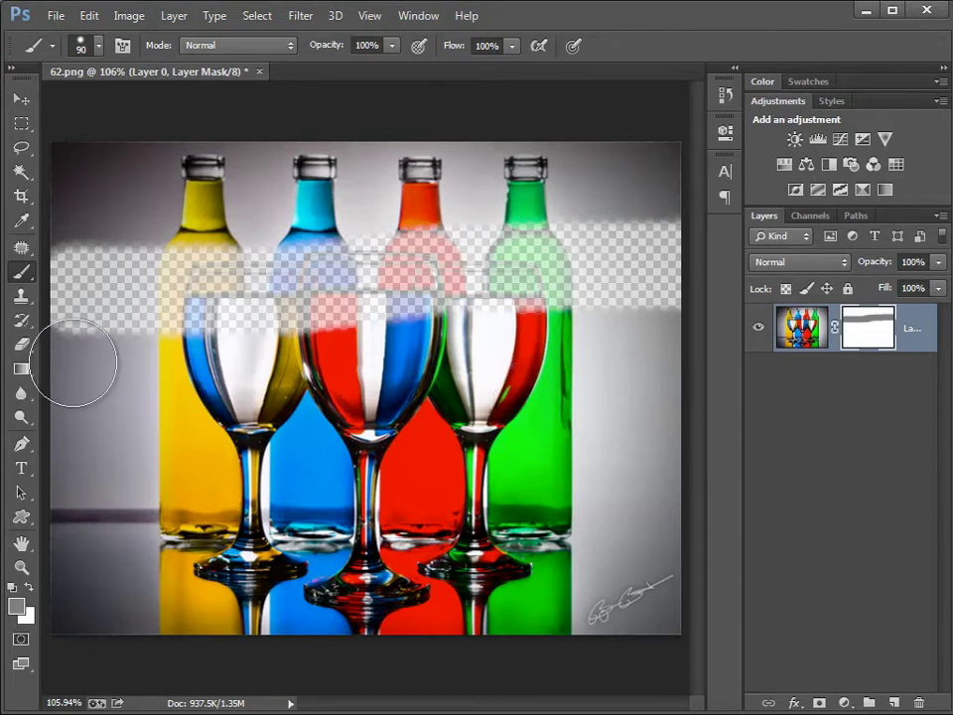
{"action": "left_click_drag", "start_coordinate": [69, 359], "coordinate": [506, 355]}
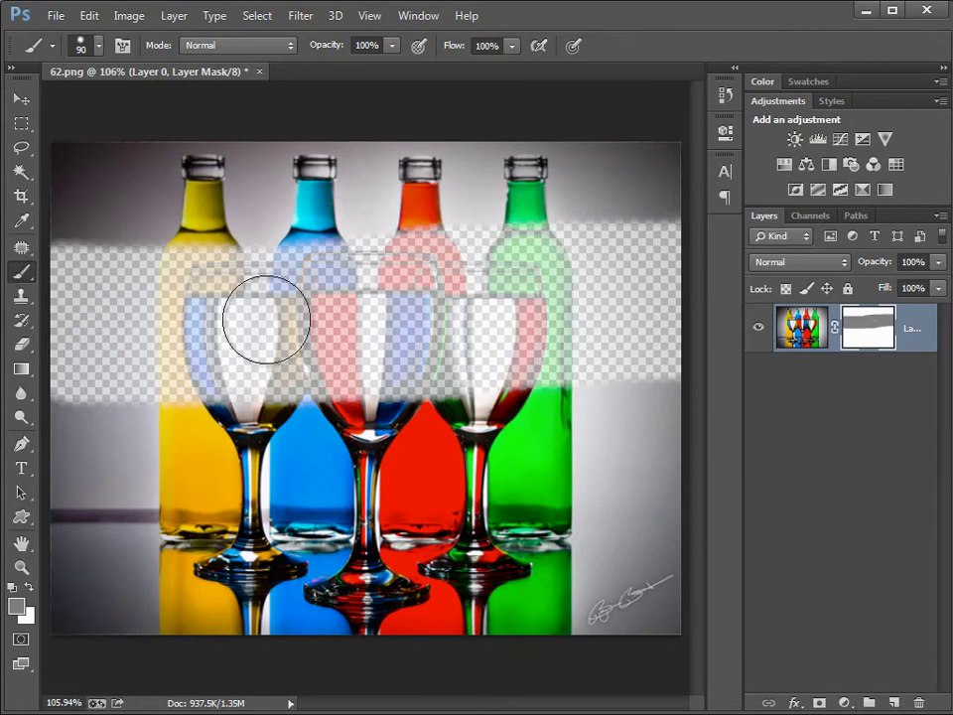
{"action": "key", "text": "ctrl+BackSpace"}
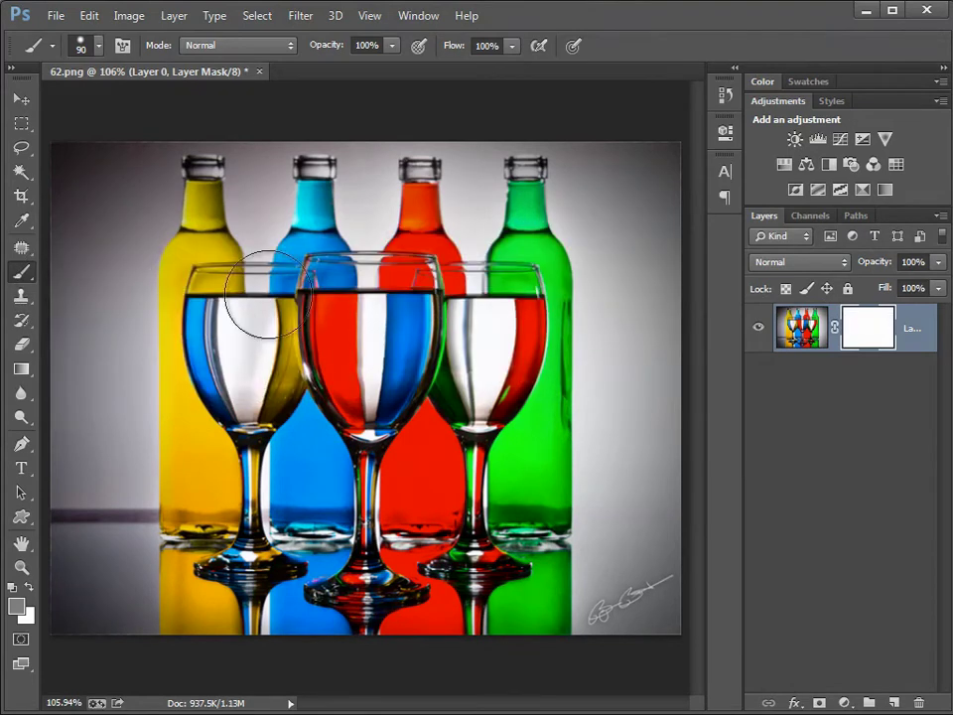
{"action": "left_click", "coordinate": [55, 15]}
{"action": "left_click", "coordinate": [69, 35]}
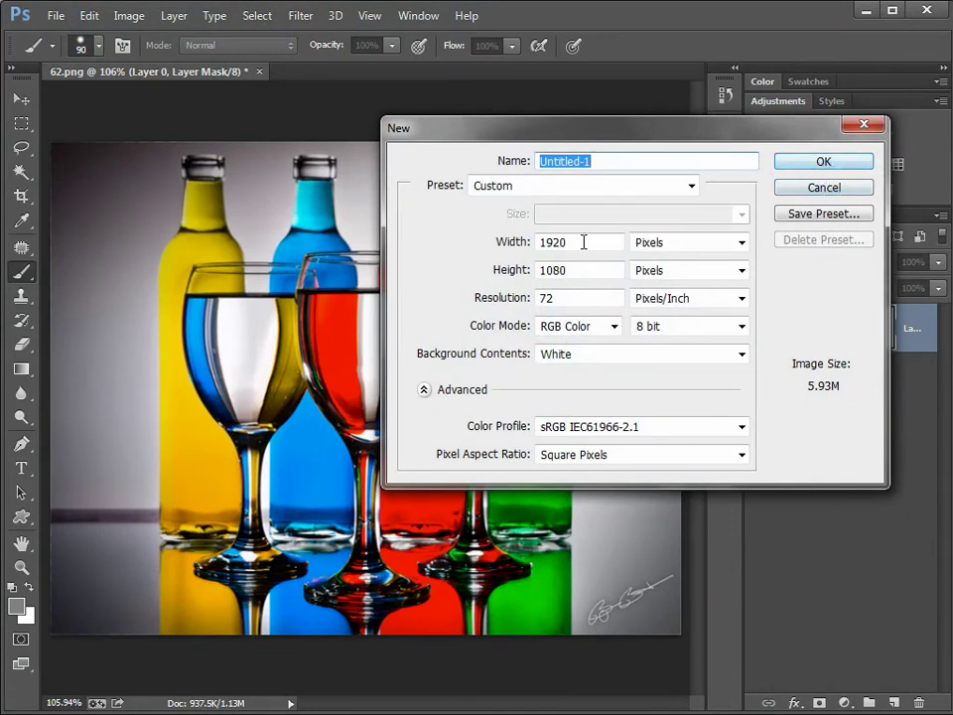
Create a white 800 x 600 document from the Web preset and fit it to the window
{"action": "left_click", "coordinate": [632, 185]}
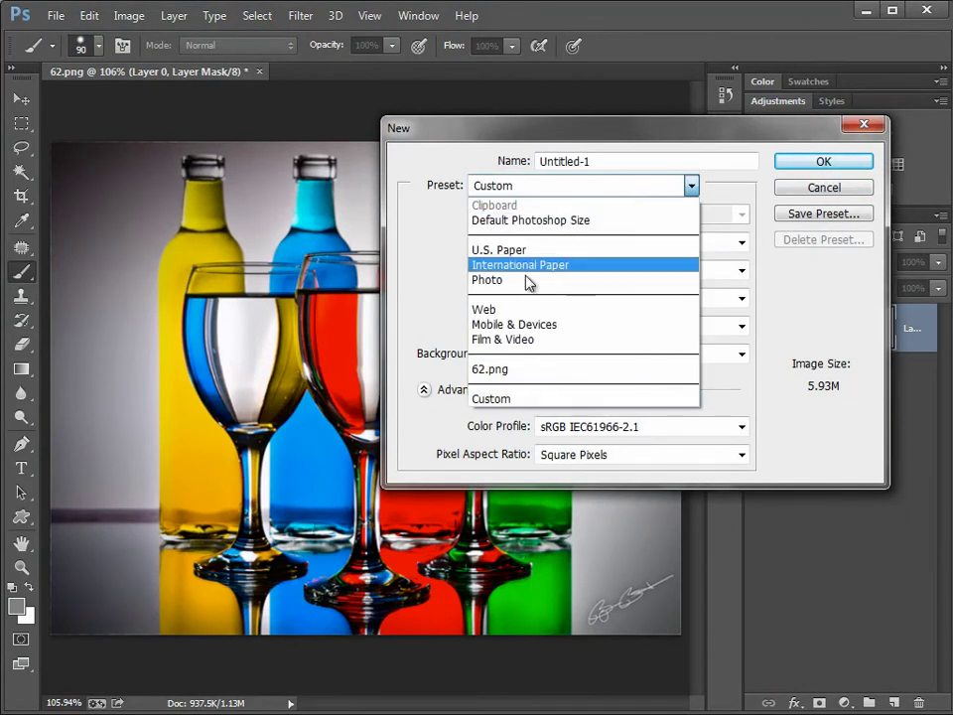
{"action": "left_click", "coordinate": [492, 311]}
{"action": "left_click", "coordinate": [806, 165]}
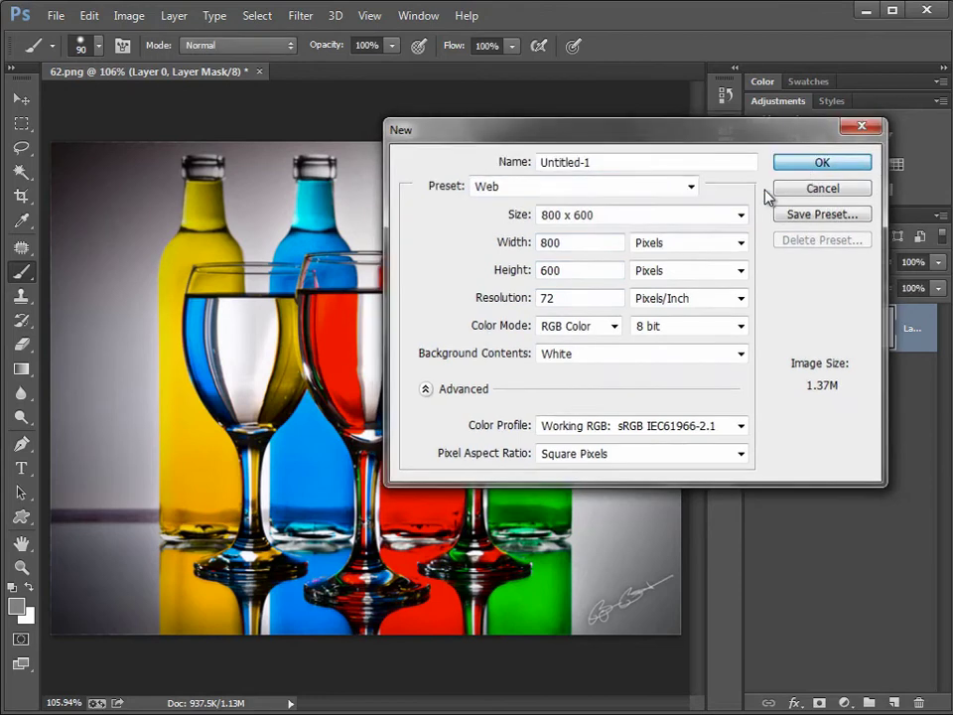
{"action": "key", "text": "ctrl+minus"}
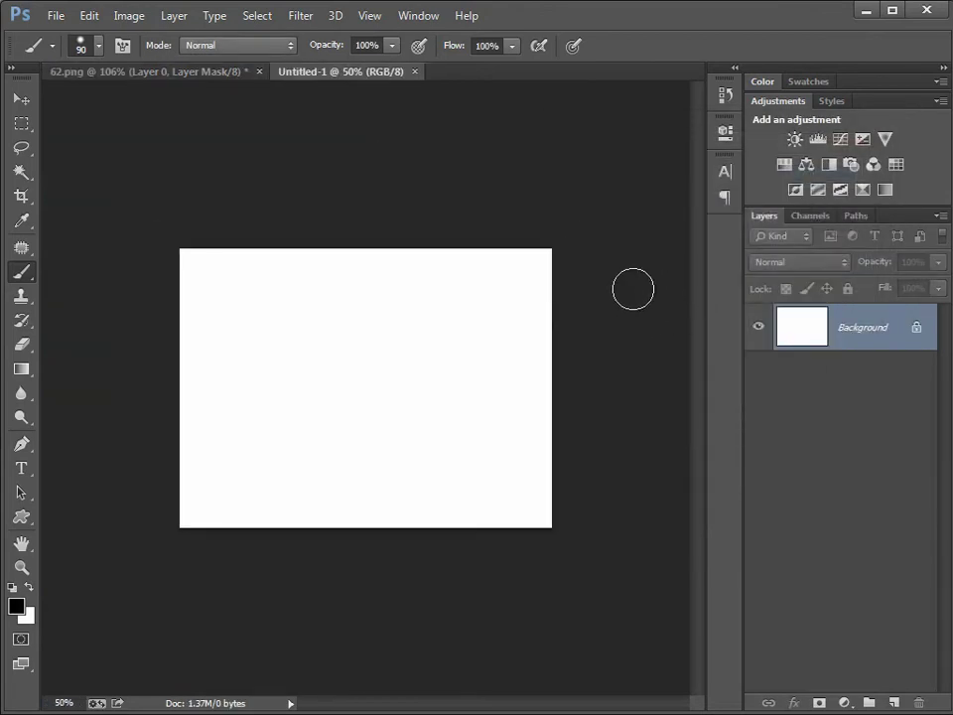
{"action": "key", "text": "ctrl+0"}
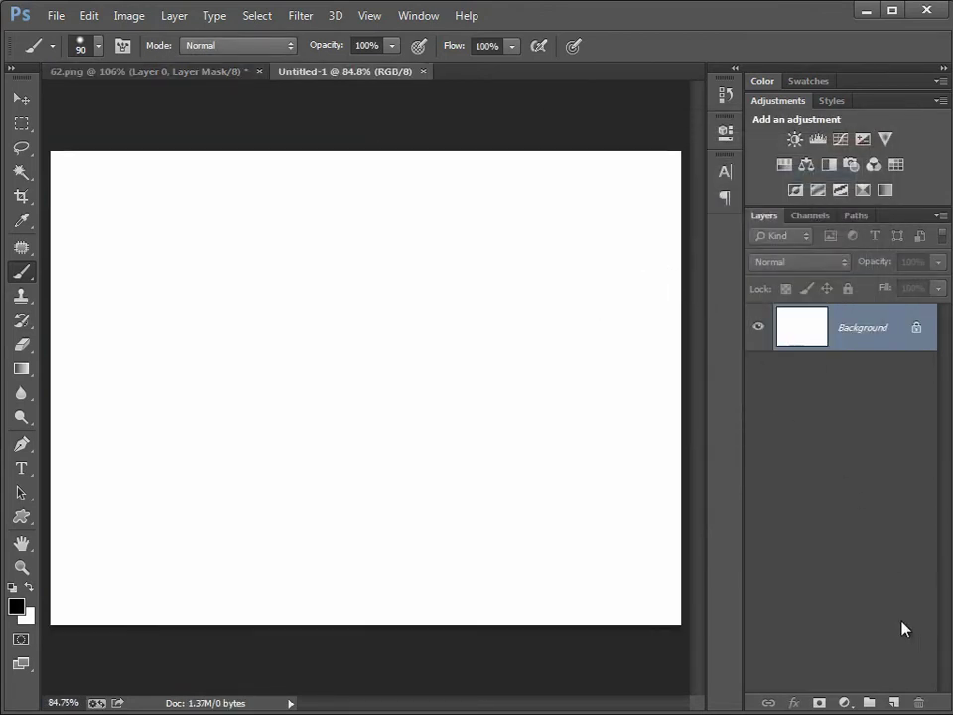
Add a new Layer 1 and pick the 134 px grass-blade brush preset
{"action": "left_click", "coordinate": [895, 702]}
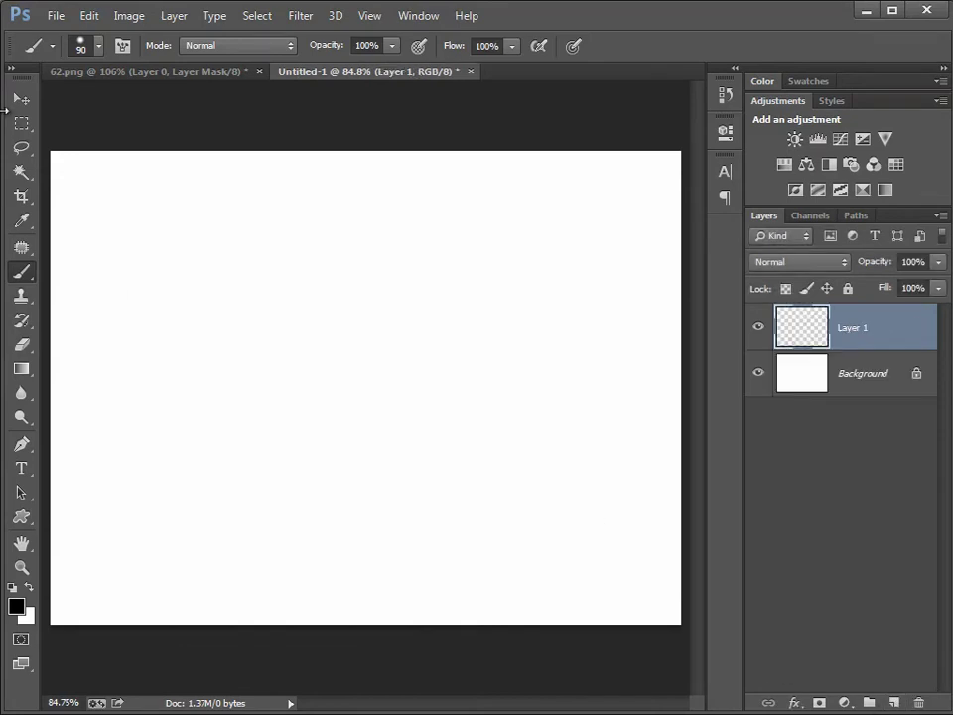
{"action": "right_click", "coordinate": [20, 271]}
{"action": "left_click", "coordinate": [80, 270]}
{"action": "right_click", "coordinate": [428, 191]}
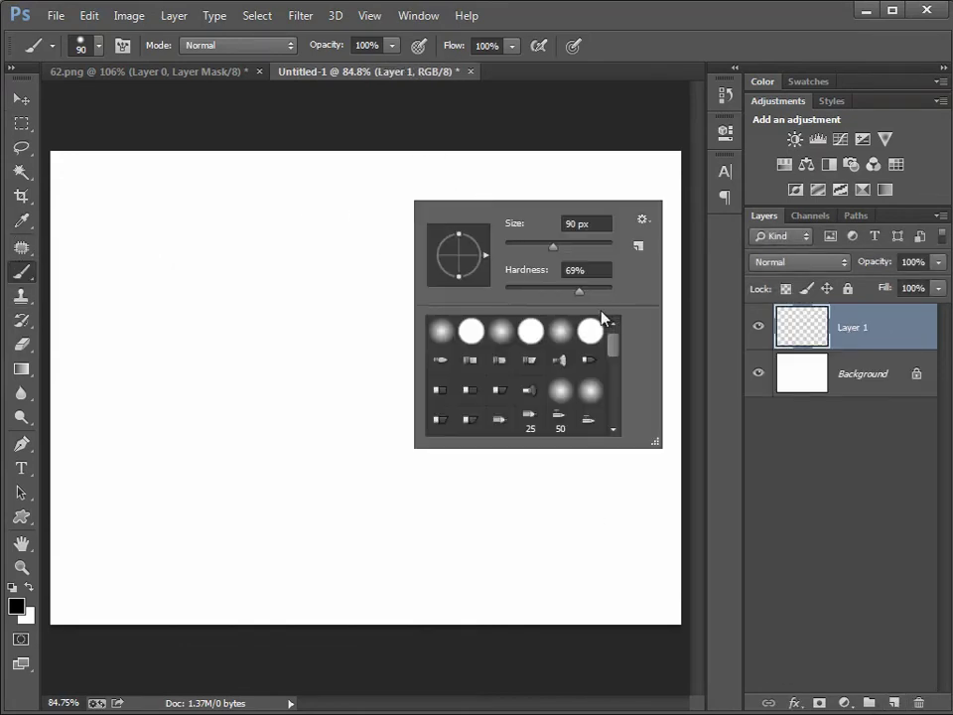
{"action": "scroll", "coordinate": [613, 382], "scroll_direction": "down", "scroll_amount": 3}
{"action": "scroll", "coordinate": [612, 417], "scroll_direction": "down", "scroll_amount": 5}
{"action": "left_click", "coordinate": [590, 331]}
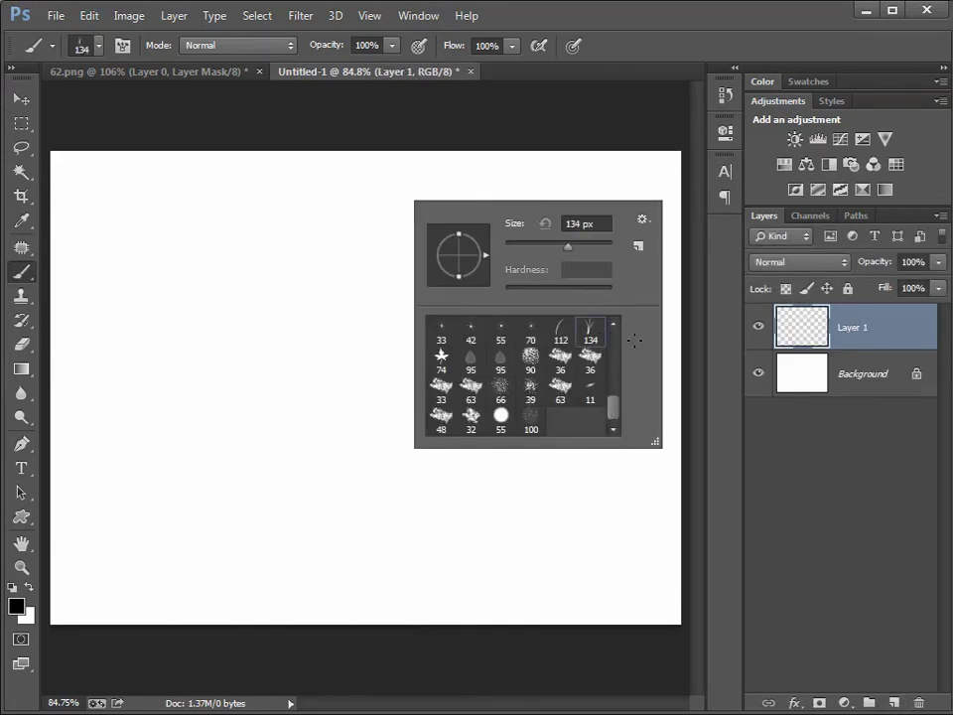
{"action": "key", "text": "Return"}
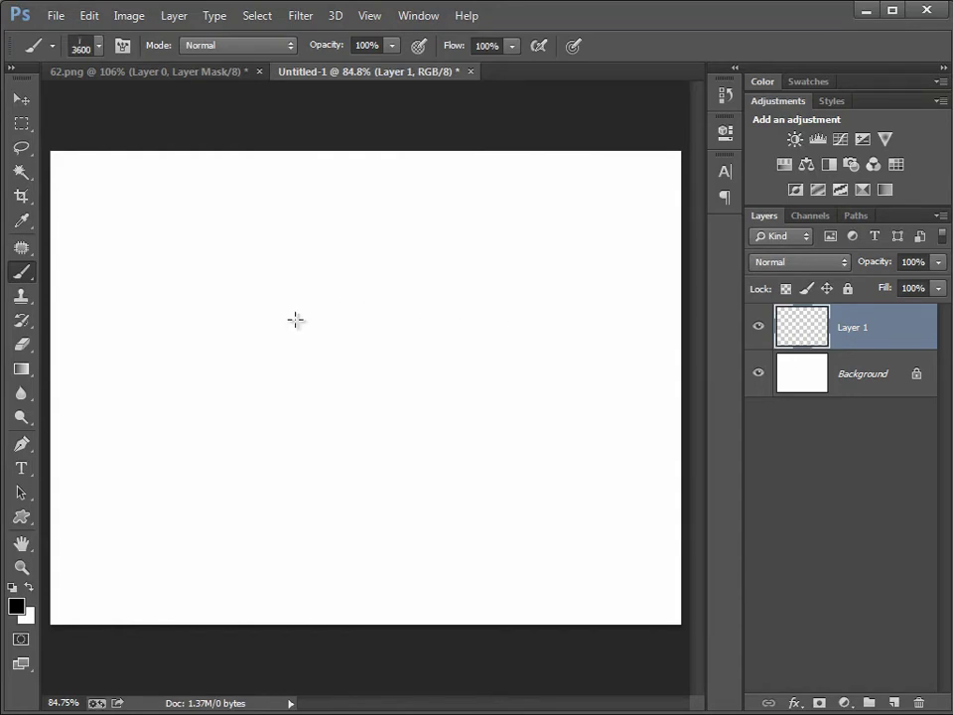
Try the grass brush at 111 px, undo the test, set black foreground, and enlarge it
{"action": "right_click", "coordinate": [328, 324]}
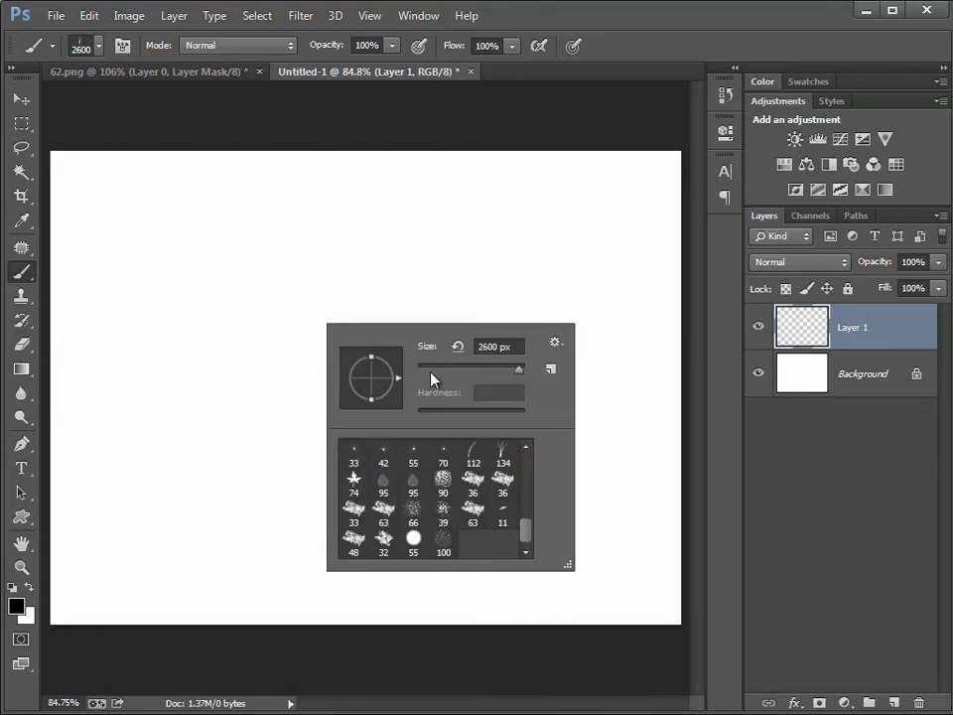
{"action": "left_click_drag", "start_coordinate": [523, 368], "coordinate": [474, 368]}
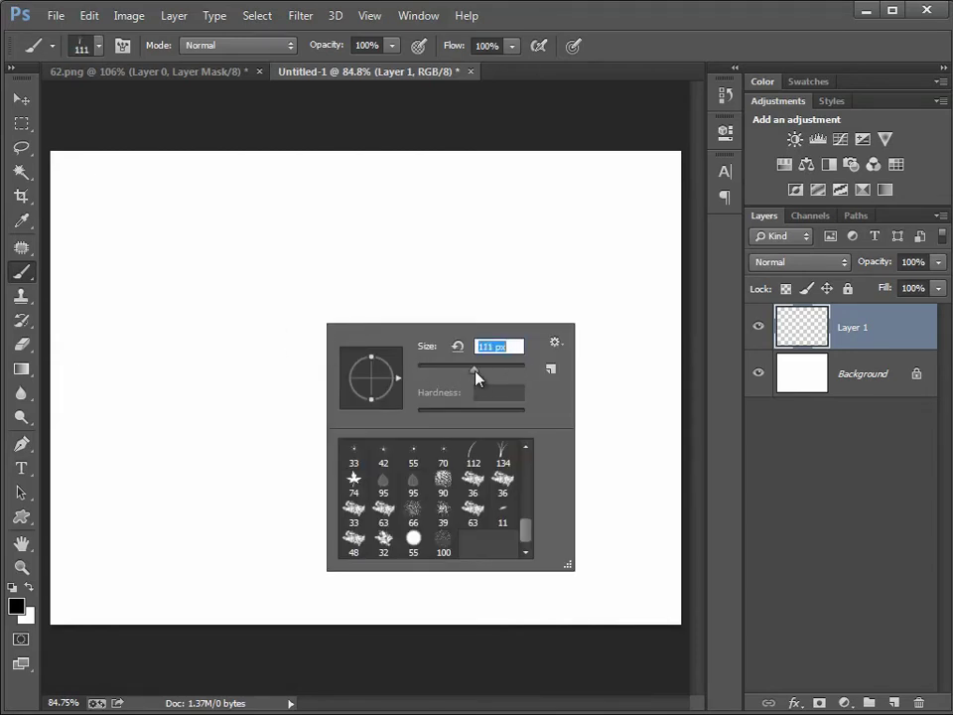
{"action": "key", "text": "Return"}
{"action": "left_click_drag", "start_coordinate": [430, 344], "coordinate": [441, 387]}
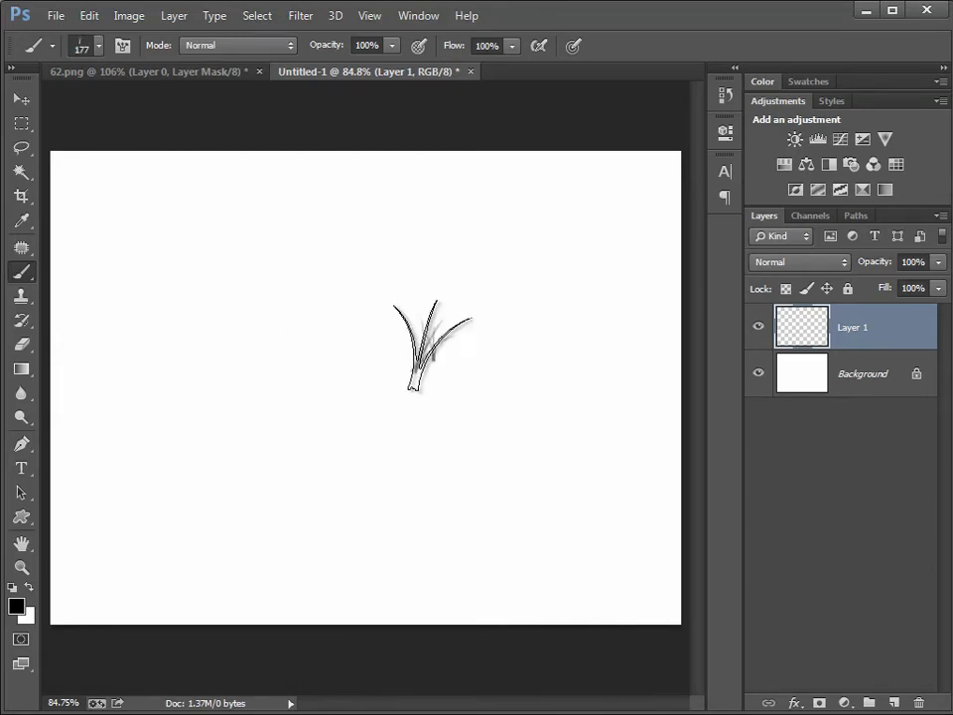
{"action": "key", "text": "ctrl+z"}
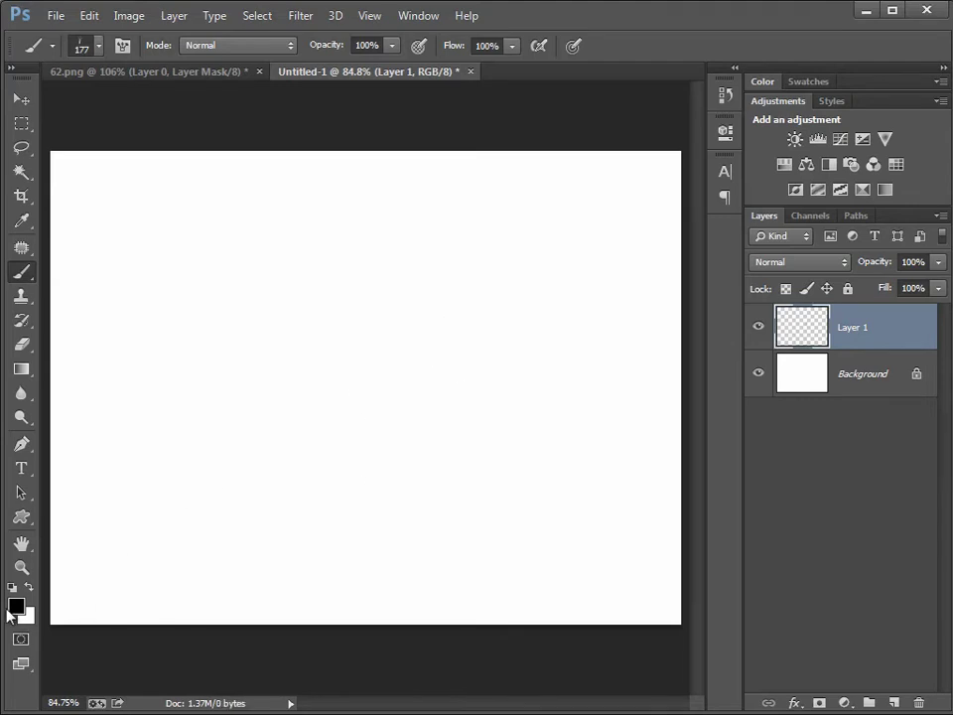
{"action": "left_click", "coordinate": [16, 605]}
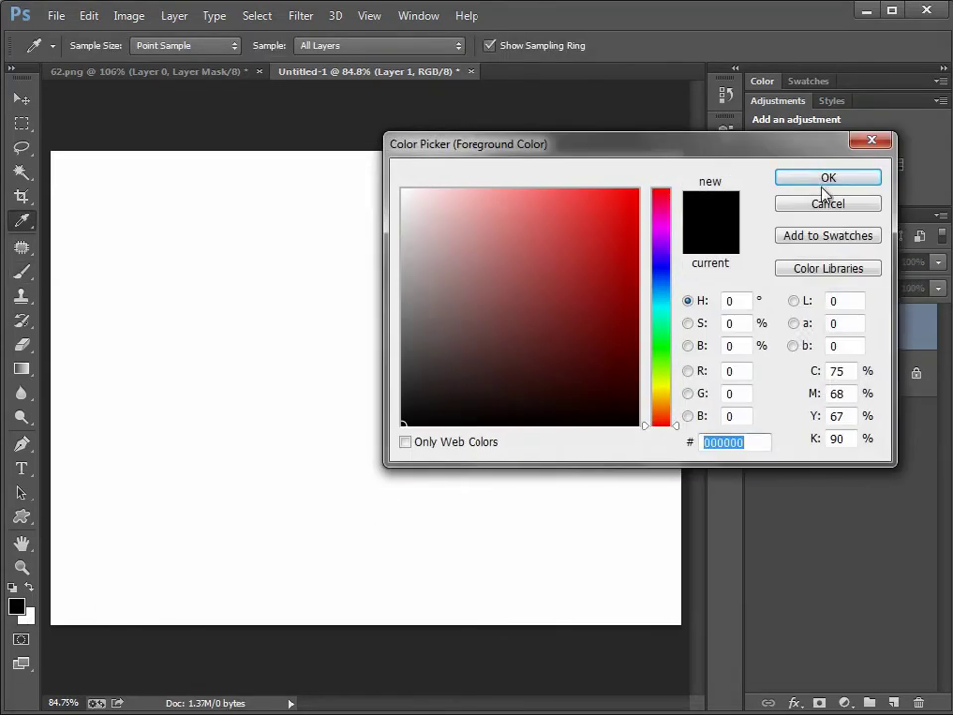
{"action": "left_click", "coordinate": [821, 176]}
{"action": "key", "text": "bracketright"}
{"action": "key", "text": "bracketright"}
Enlarge the grass brush to 800 px and paint blades across the left, centre and lower right
{"action": "key", "text": "bracketright"}
{"action": "key", "text": "bracketright"}
{"action": "key", "text": "bracketright"}
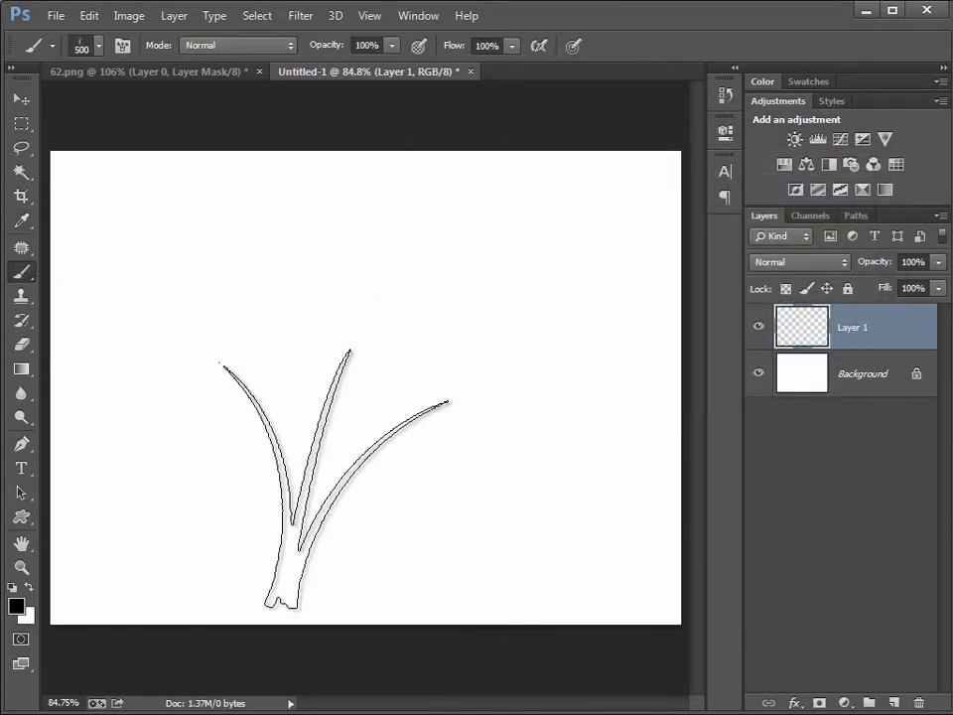
{"action": "key", "text": "bracketright"}
{"action": "key", "text": "bracketright"}
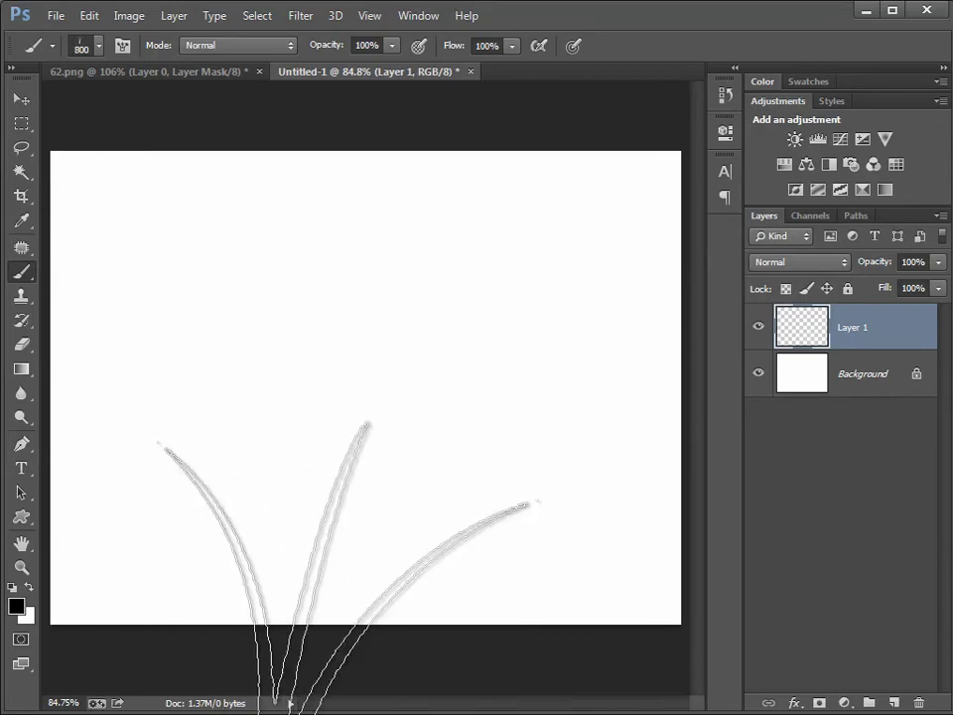
{"action": "key", "text": "bracketright"}
{"action": "left_click_drag", "start_coordinate": [251, 426], "coordinate": [142, 493]}
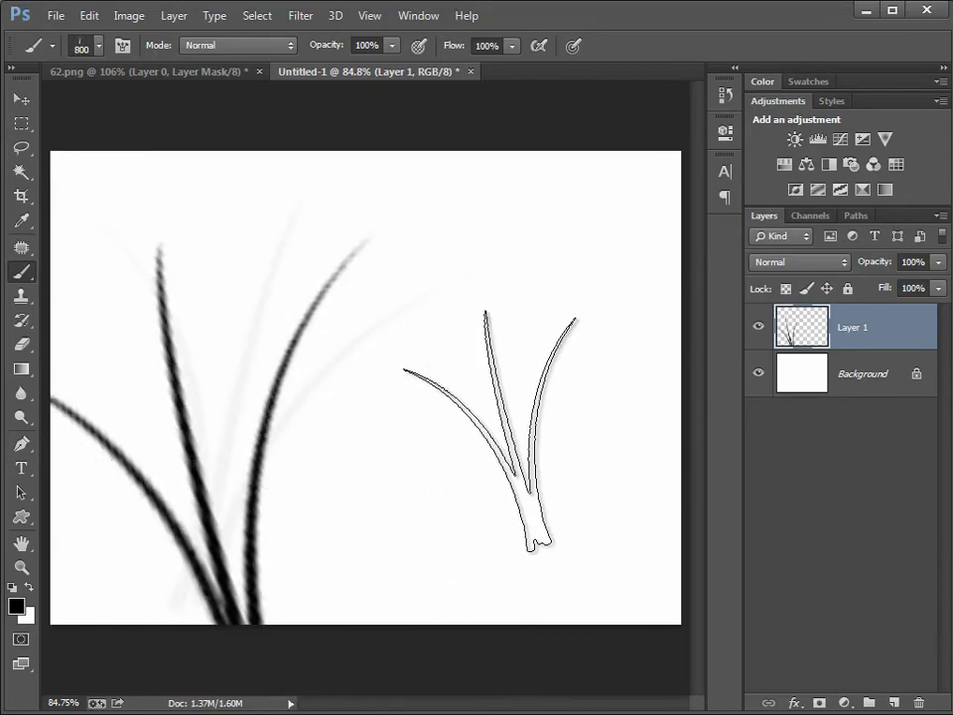
{"action": "left_click_drag", "start_coordinate": [491, 426], "coordinate": [437, 447]}
{"action": "left_click_drag", "start_coordinate": [385, 528], "coordinate": [562, 510]}
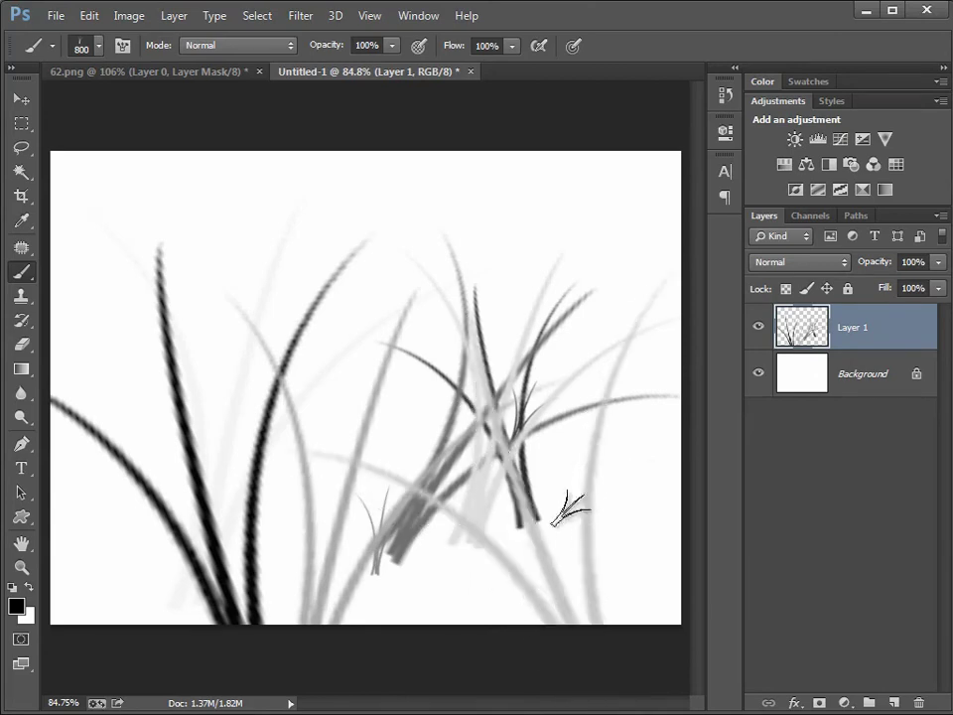
{"action": "left_click_drag", "start_coordinate": [288, 399], "coordinate": [149, 516]}
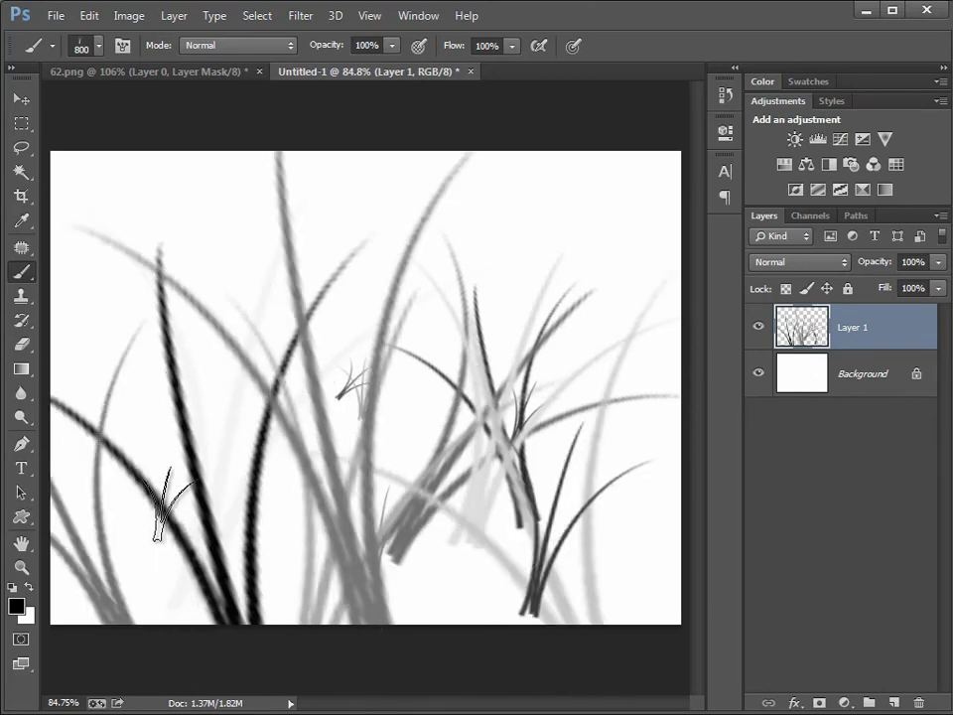
{"action": "mouse_move", "coordinate": [526, 556]}
{"action": "left_mouse_down"}
{"action": "mouse_move", "coordinate": [625, 536]}
{"action": "mouse_move", "coordinate": [616, 685]}
{"action": "left_mouse_up"}
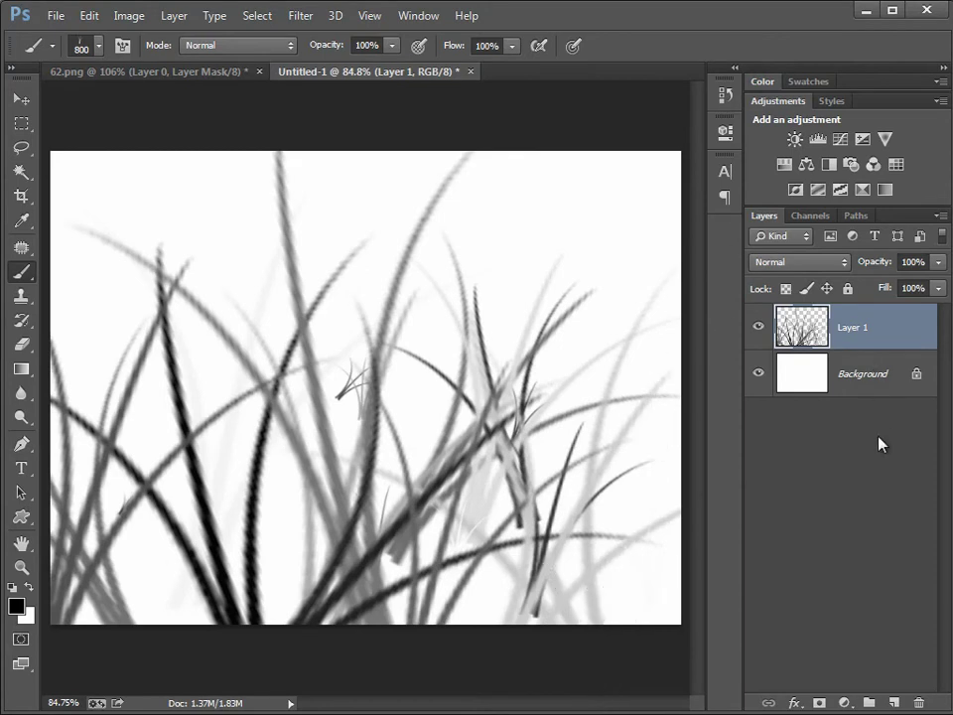
Merge the grass strokes into Untitled-1's Background, check 62.png's mask, then select the whole grass canvas
{"action": "key", "text": "ctrl+e"}
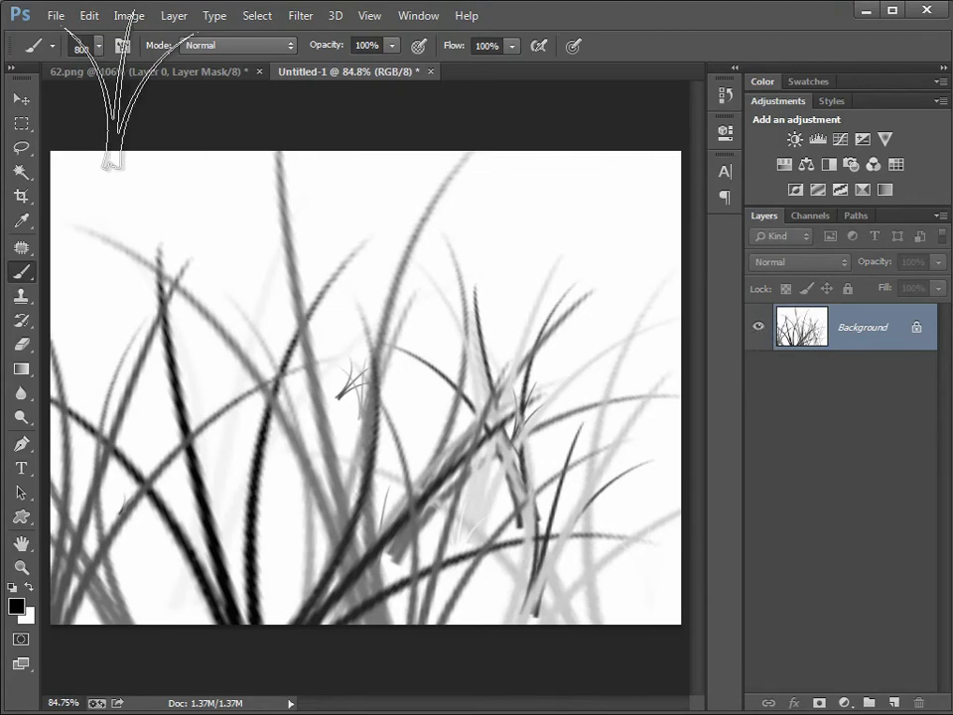
{"action": "left_click", "coordinate": [21, 99]}
{"action": "left_click", "coordinate": [142, 74]}
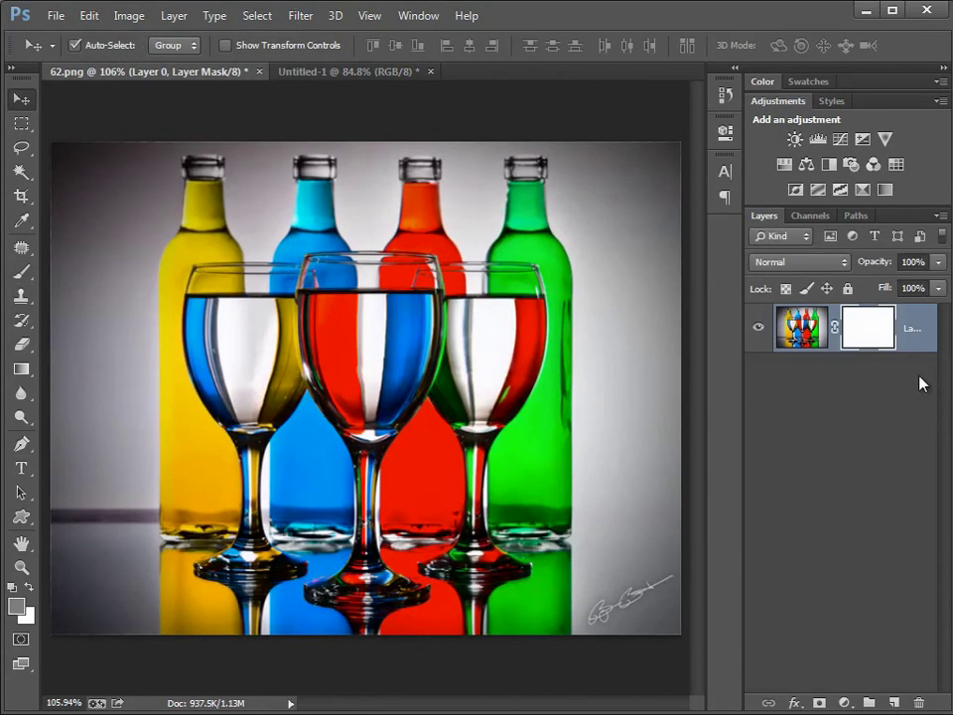
{"action": "left_click", "coordinate": [871, 342], "text": "alt"}
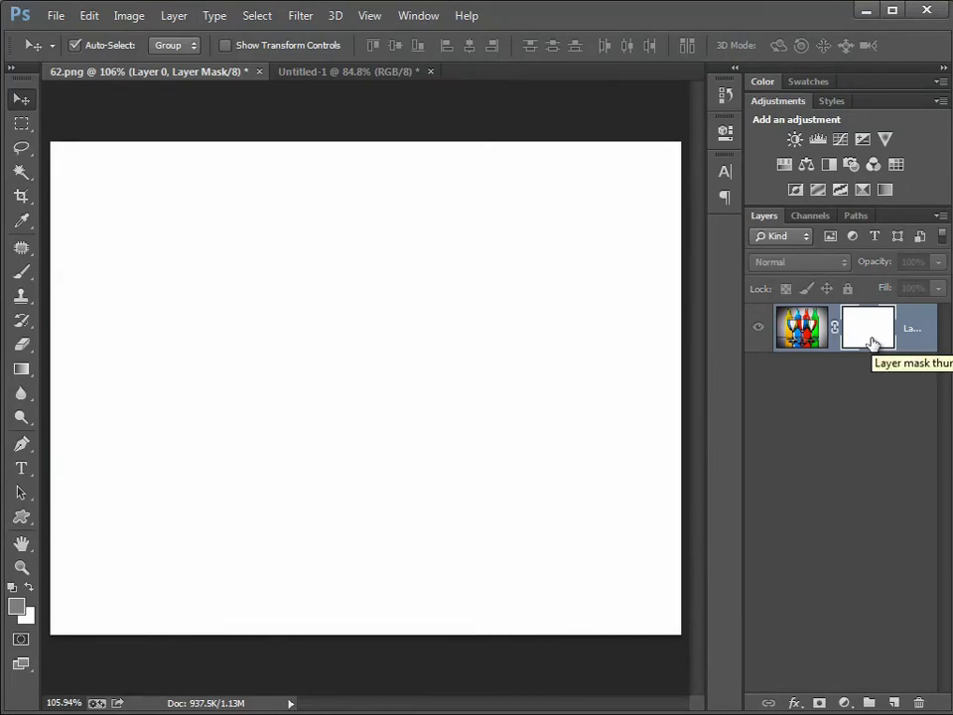
{"action": "left_click", "coordinate": [344, 75]}
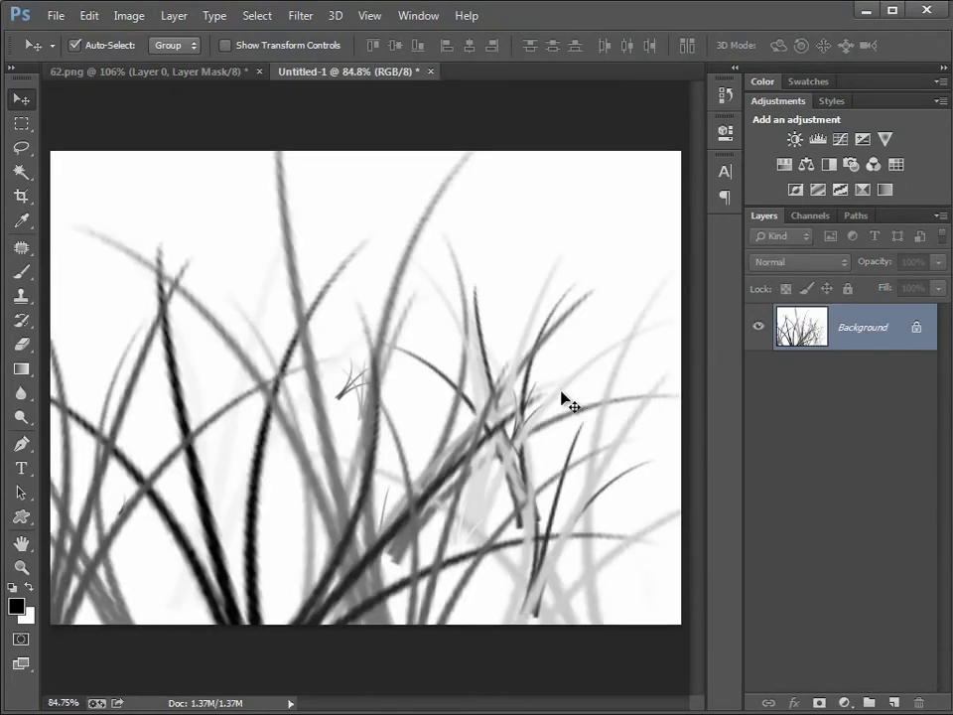
{"action": "key", "text": "ctrl+a"}
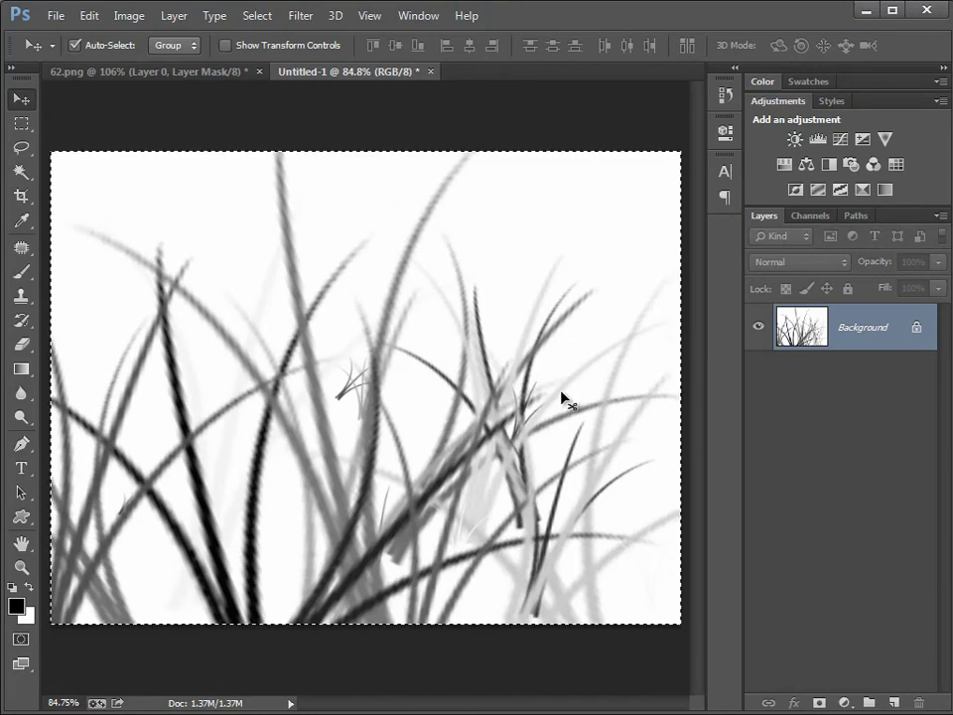
Paste the grass drawing into 62.png's Layer 0 mask and scale it down to fit the photo
{"action": "left_click", "coordinate": [168, 76]}
{"action": "key", "text": "ctrl+v"}
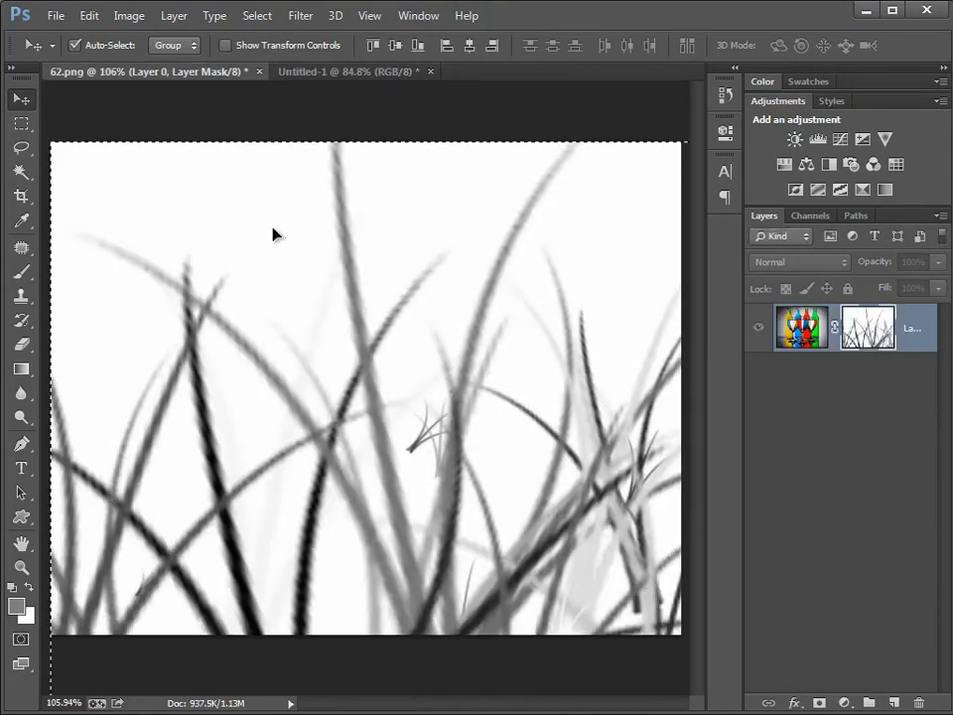
{"action": "key", "text": "ctrl+1"}
{"action": "key", "text": "ctrl+minus"}
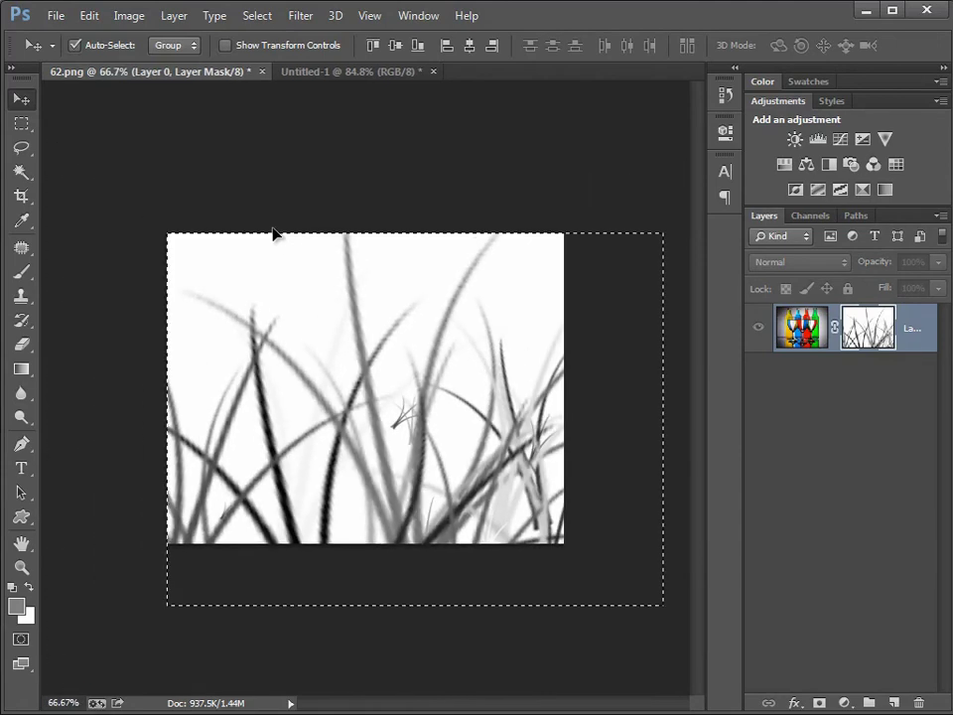
{"action": "key", "text": "ctrl+t"}
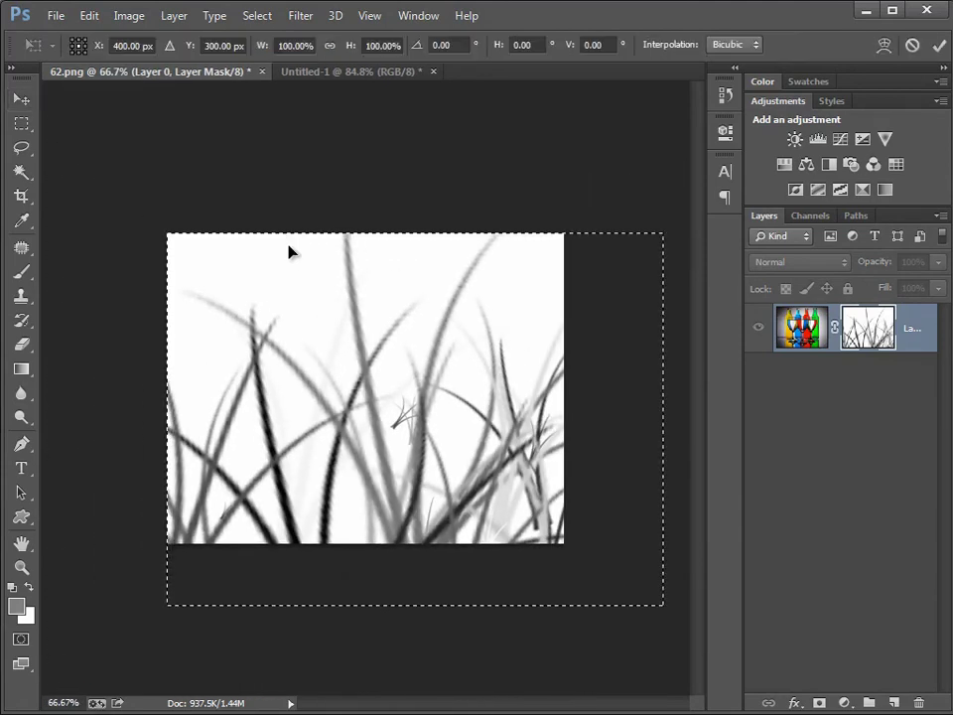
{"action": "left_click_drag", "start_coordinate": [655, 601], "coordinate": [558, 542]}
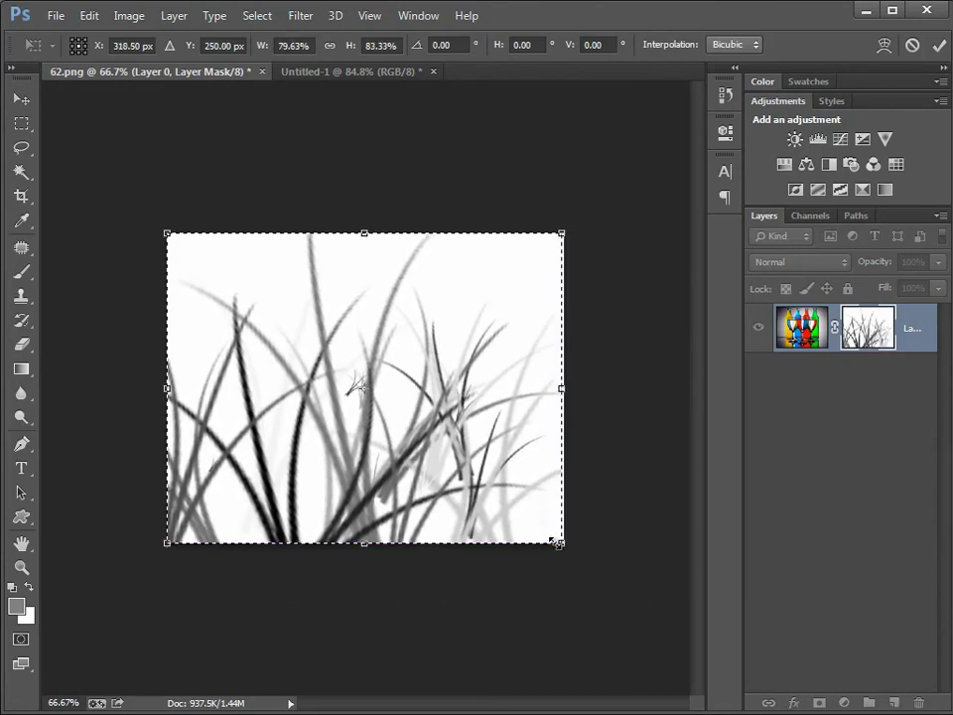
{"action": "double_click", "coordinate": [283, 400]}
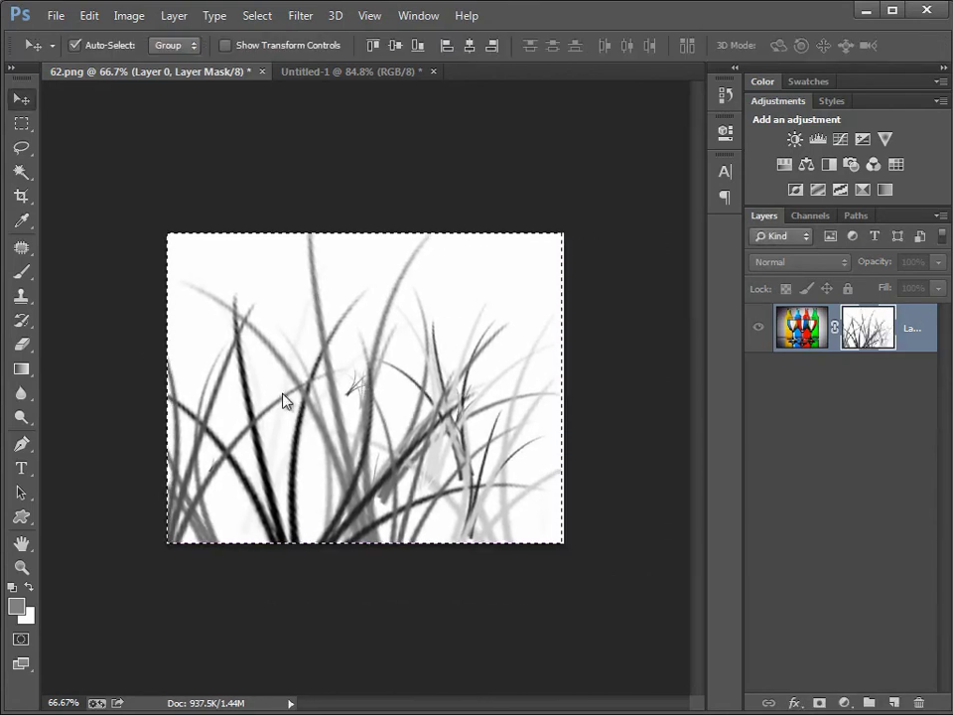
{"action": "left_click", "coordinate": [794, 337]}
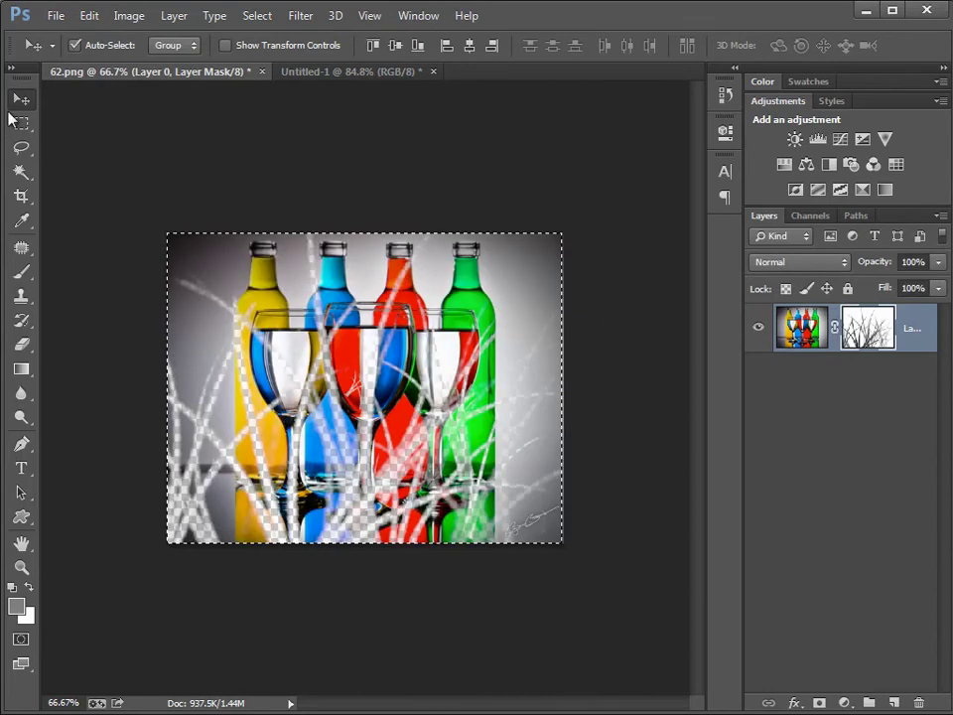
{"action": "key", "text": "ctrl+0"}
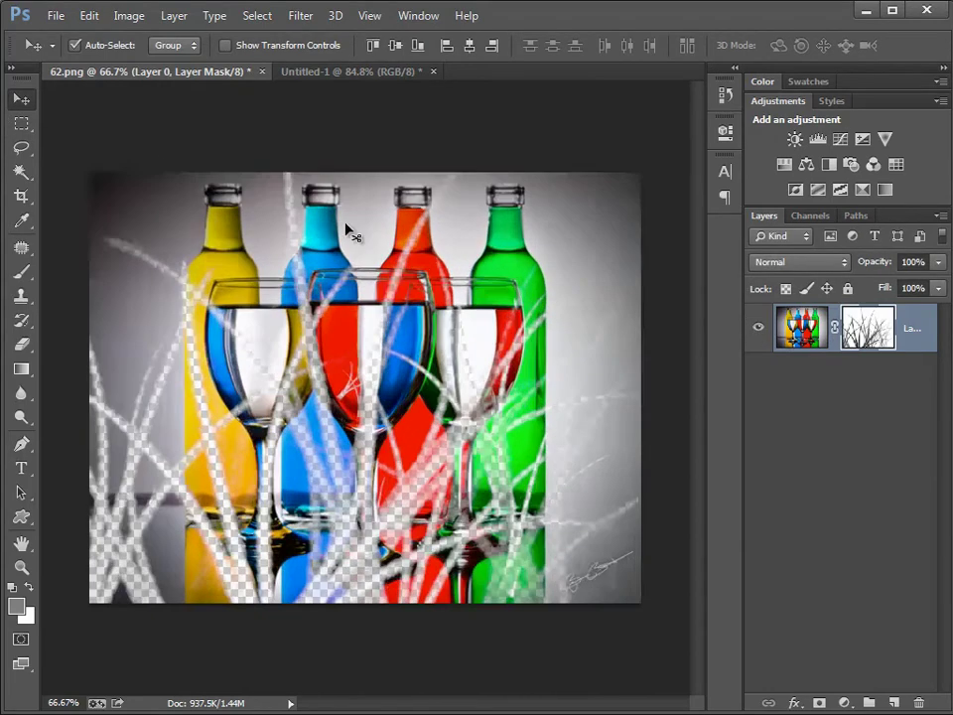
Invert Layer 0's grass mask so the grass blades turn white on black
{"action": "left_click", "coordinate": [868, 320], "text": "alt"}
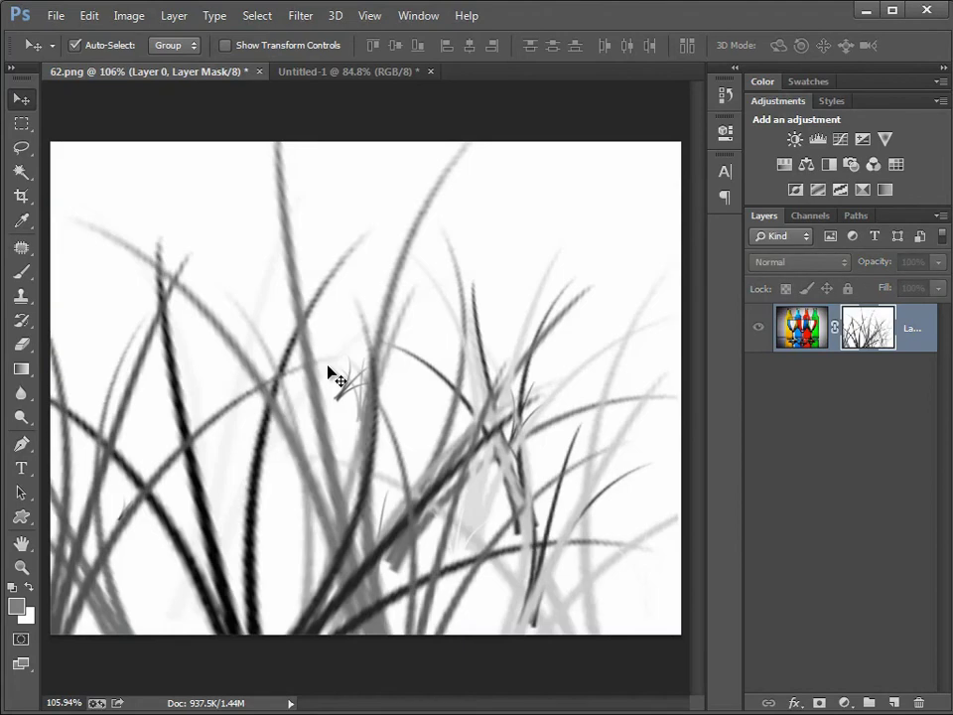
{"action": "key", "text": "ctrl+i"}
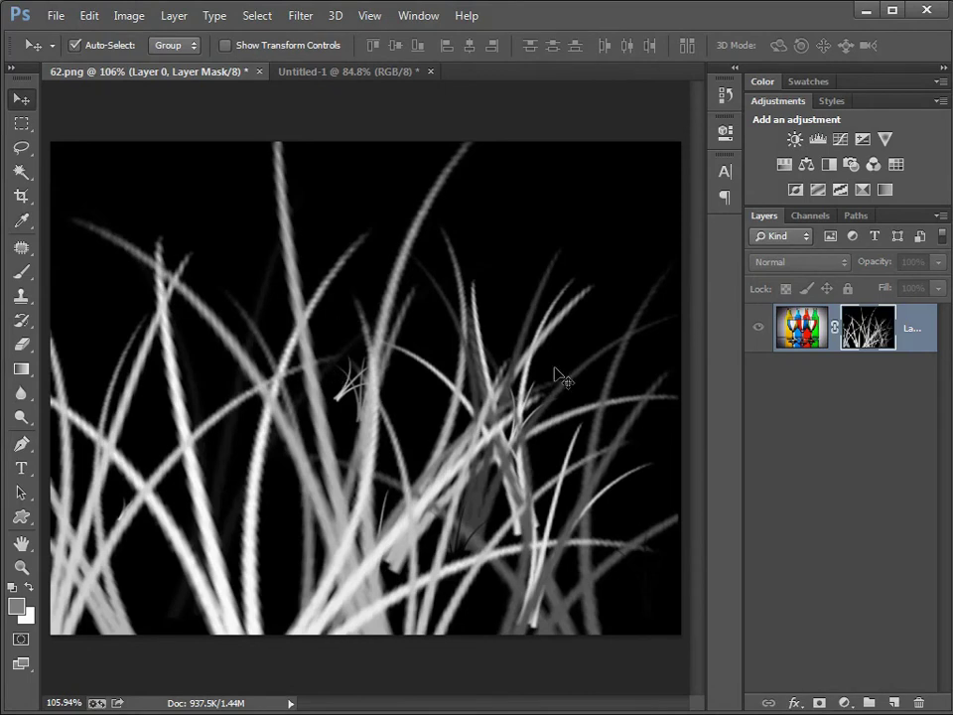
{"action": "left_click", "coordinate": [760, 334]}
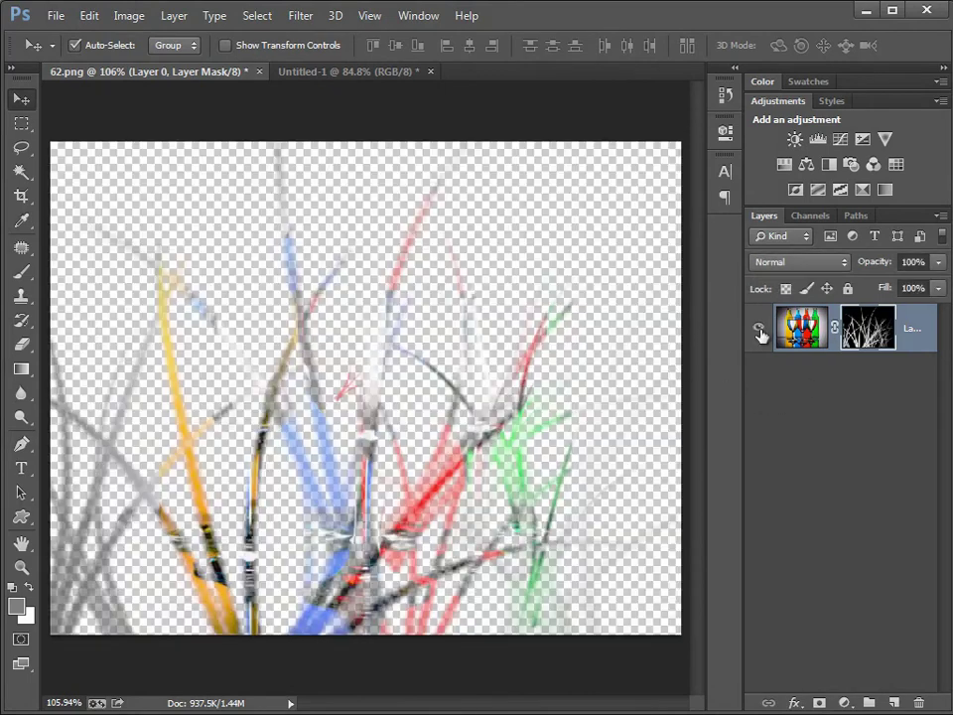
Add a new layer below Layer 0 and fill it with black
{"action": "left_click", "coordinate": [893, 702]}
{"action": "left_click_drag", "start_coordinate": [829, 333], "coordinate": [837, 401]}
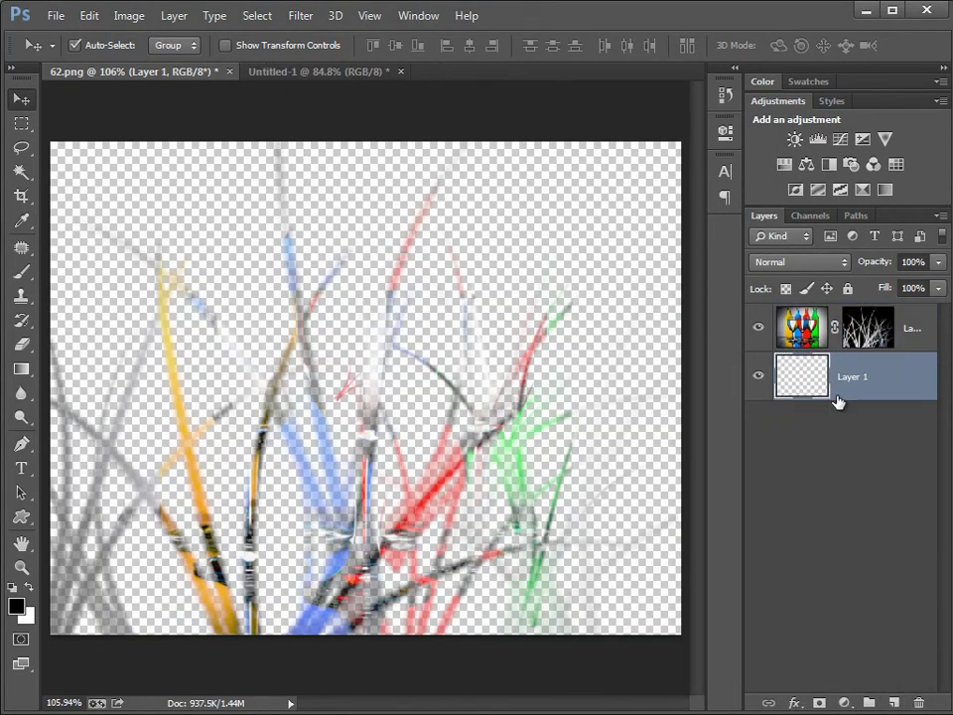
{"action": "key", "text": "alt+BackSpace"}
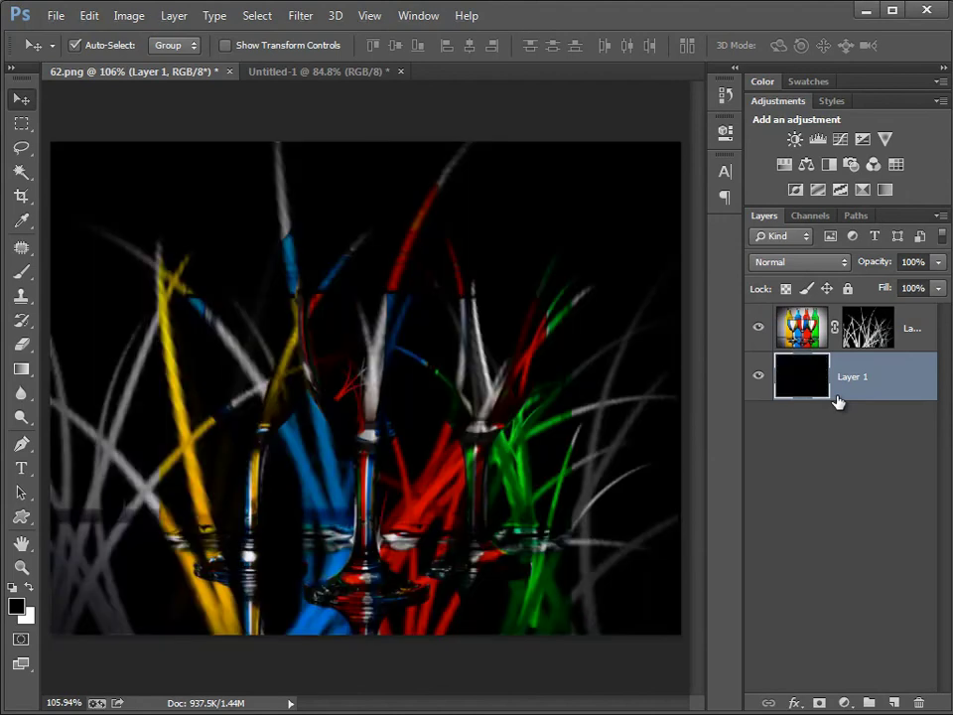
{"action": "double_click", "coordinate": [859, 325]}
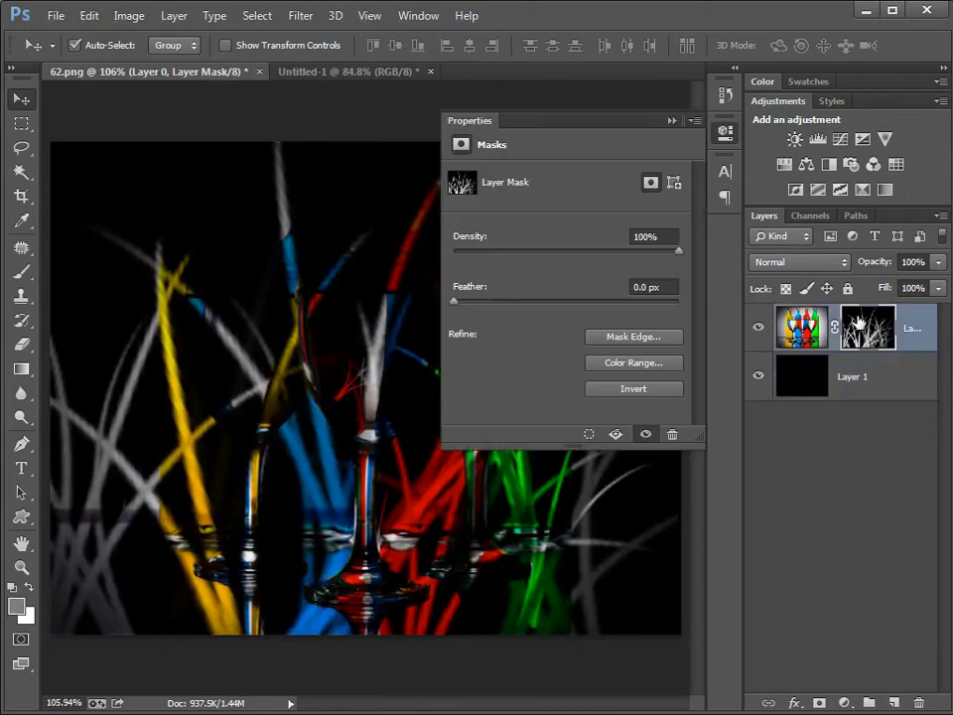
Paint a large blade and many more white grass strokes into the mask with the grass brush
{"action": "left_click", "coordinate": [858, 325], "text": "alt"}
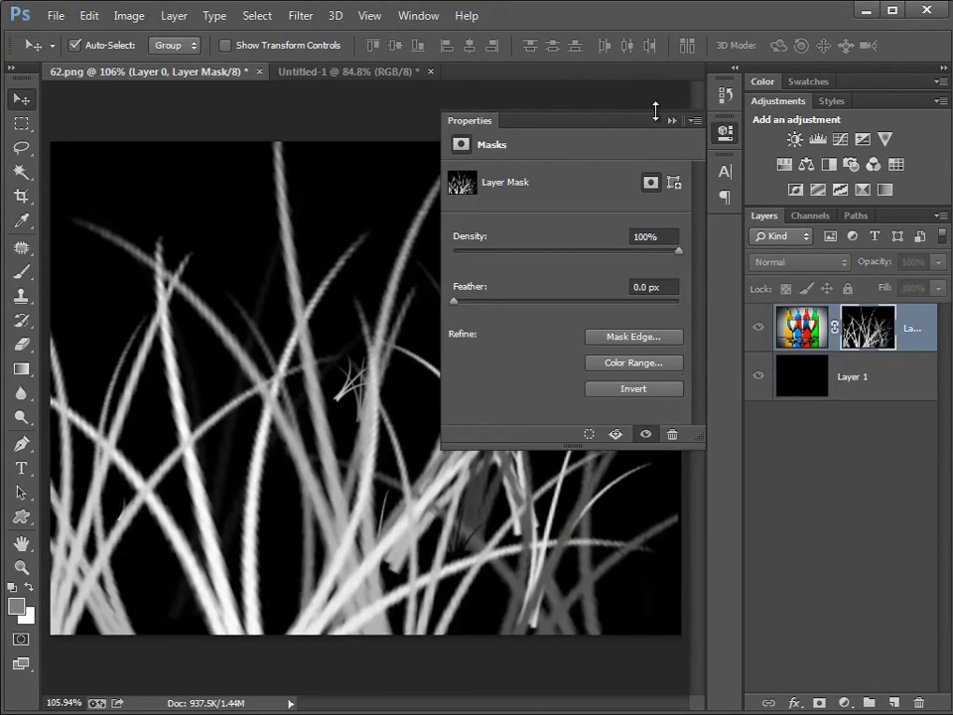
{"action": "left_click", "coordinate": [671, 120]}
{"action": "key", "text": "b"}
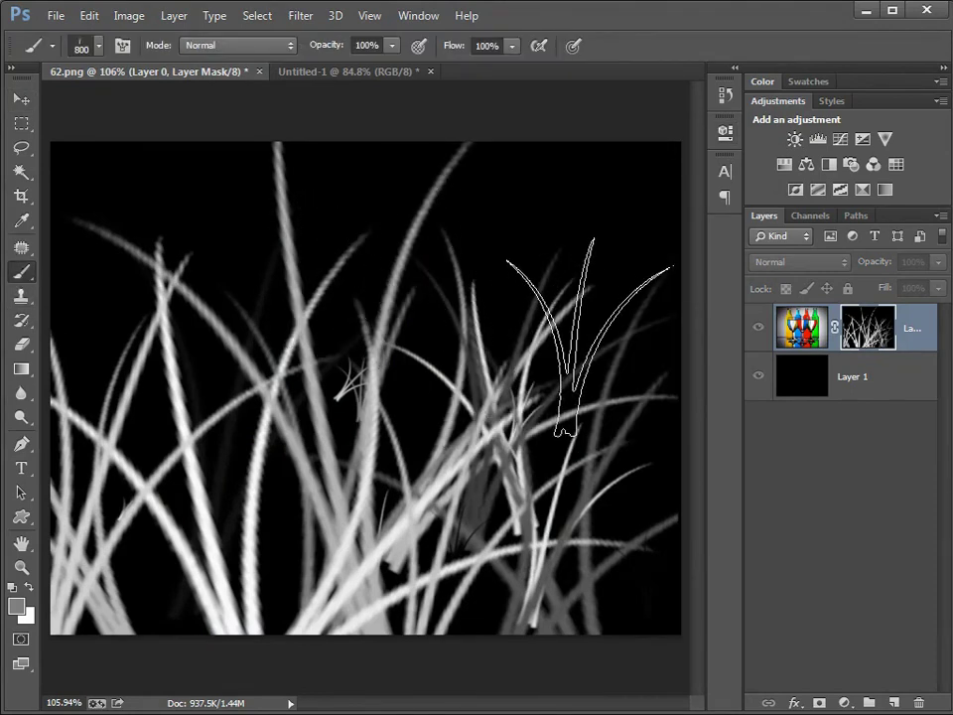
{"action": "left_click", "coordinate": [566, 327]}
{"action": "mouse_move", "coordinate": [426, 327]}
{"action": "left_mouse_down"}
{"action": "mouse_move", "coordinate": [287, 322]}
{"action": "mouse_move", "coordinate": [339, 466]}
{"action": "mouse_move", "coordinate": [586, 511]}
{"action": "left_mouse_up"}
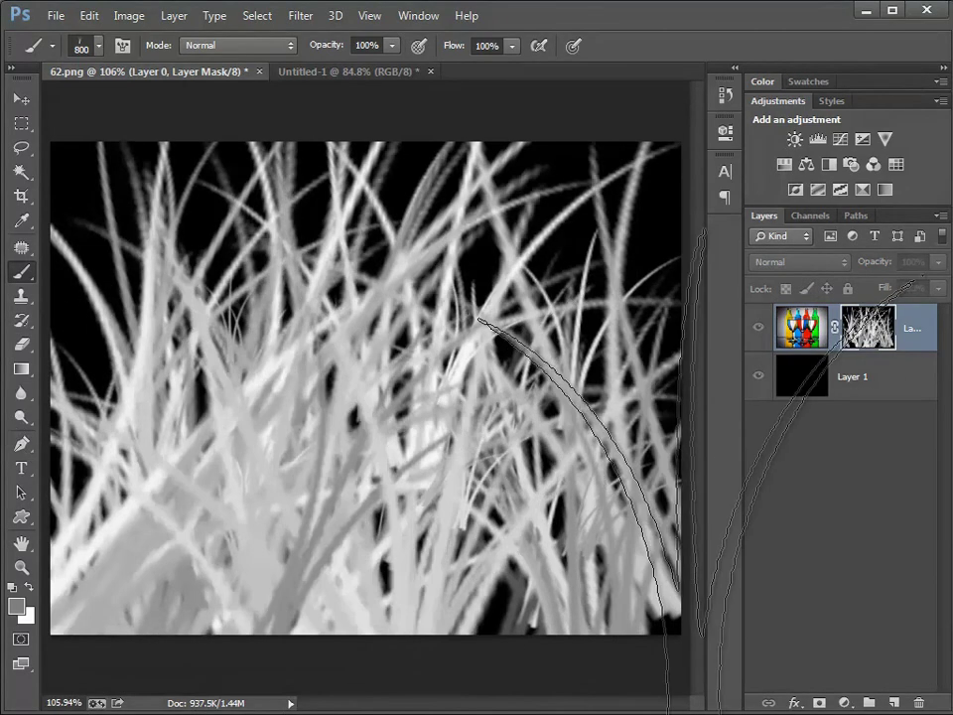
{"action": "left_click", "coordinate": [770, 333]}
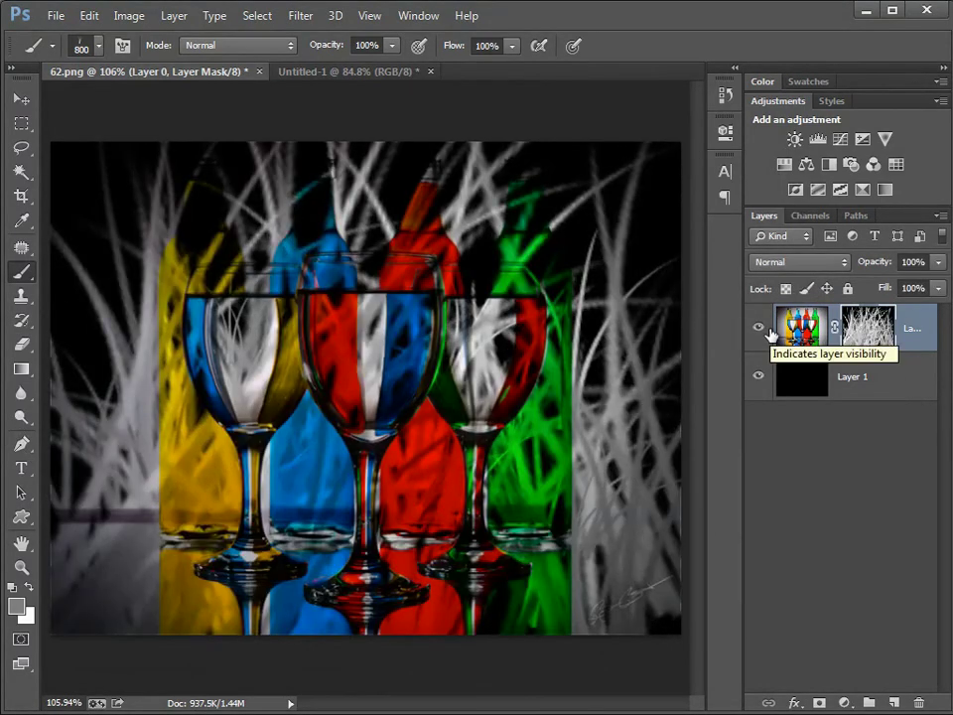